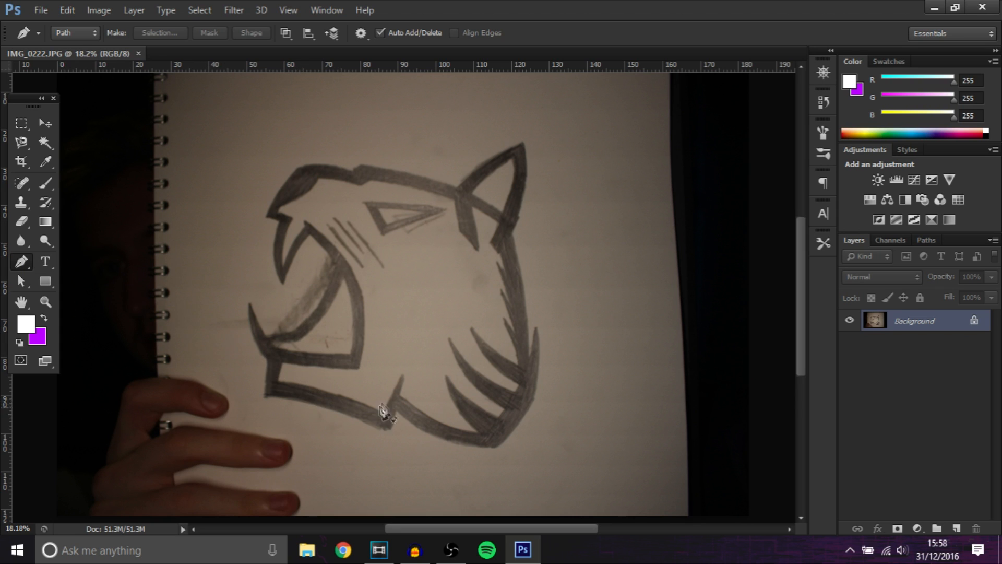
pyautogui.click(402, 376)
pyautogui.click(385, 424)
pyautogui.click(280, 389)
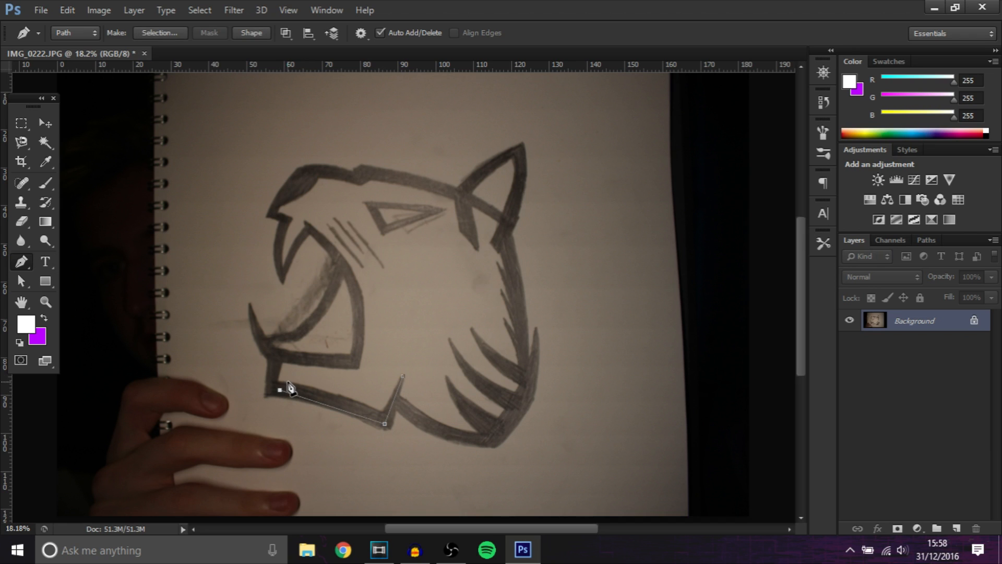
pyautogui.hotkey('ctrl', 'z')
pyautogui.hotkey('ctrl', 'alt', 'z')
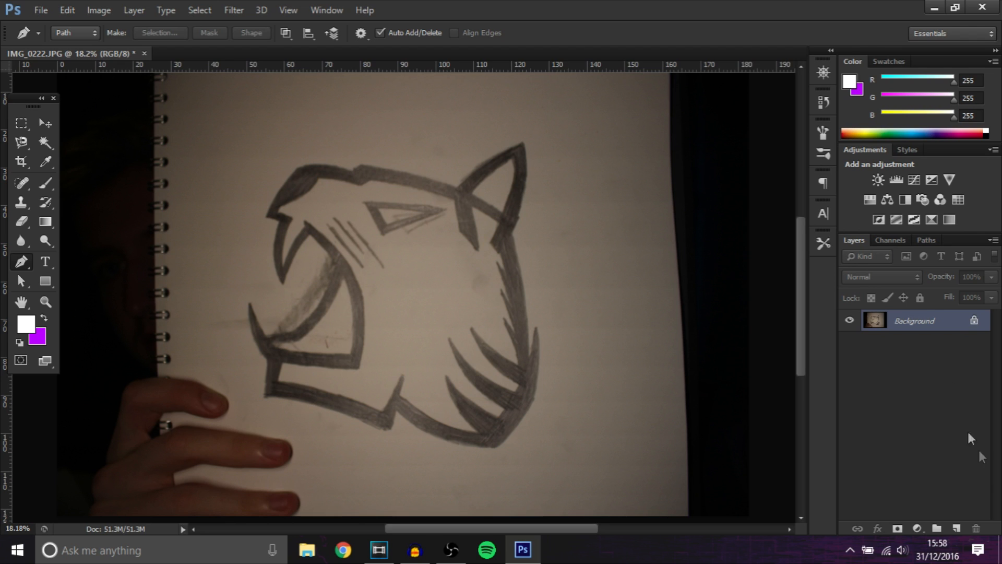
# - Convert the locked sketch photo background into an editable layer named Layer 0 and add a new empty layer above it
pyautogui.doubleClick(934, 320)
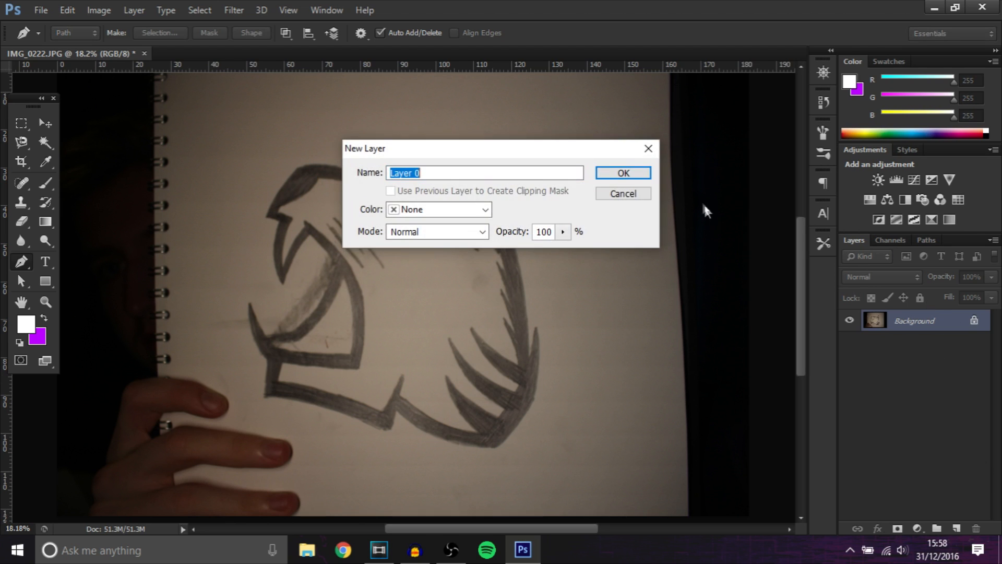
pyautogui.click(643, 177)
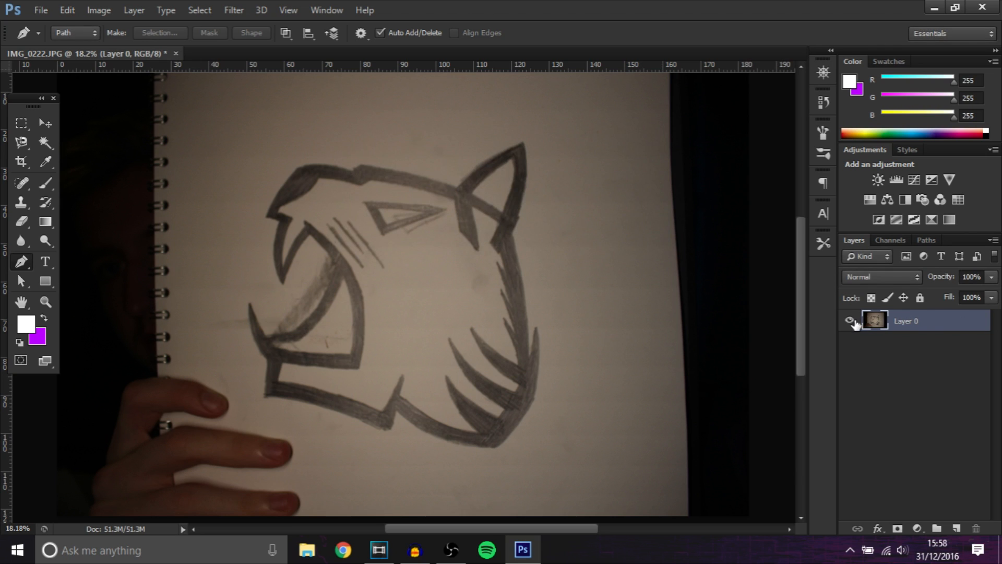
pyautogui.click(956, 529)
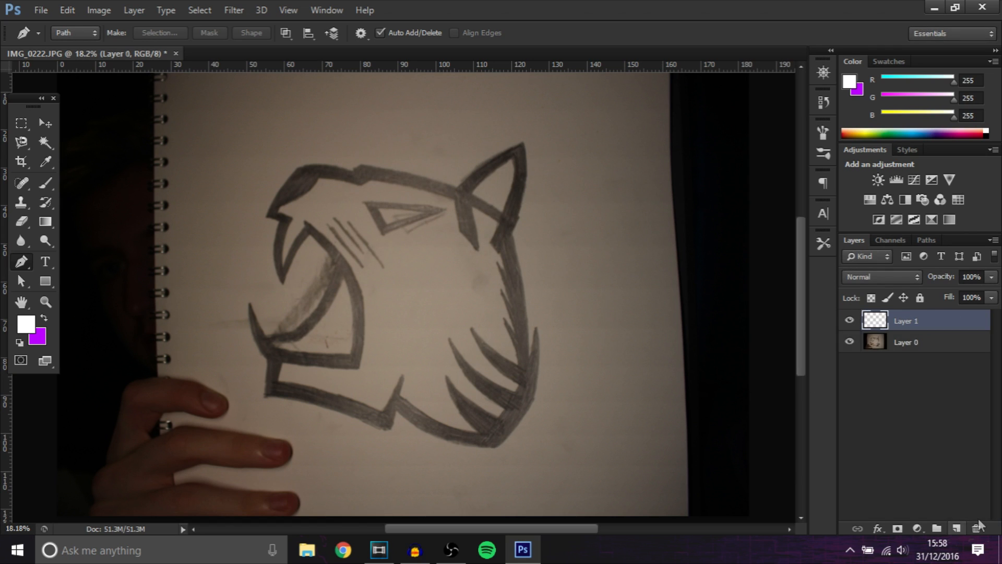
# - Set the foreground colour to near-black with RGB values 6, 6, 6
pyautogui.click(26, 324)
pyautogui.click(616, 405)
pyautogui.moveTo(615, 404); pyautogui.dragTo(597, 419)
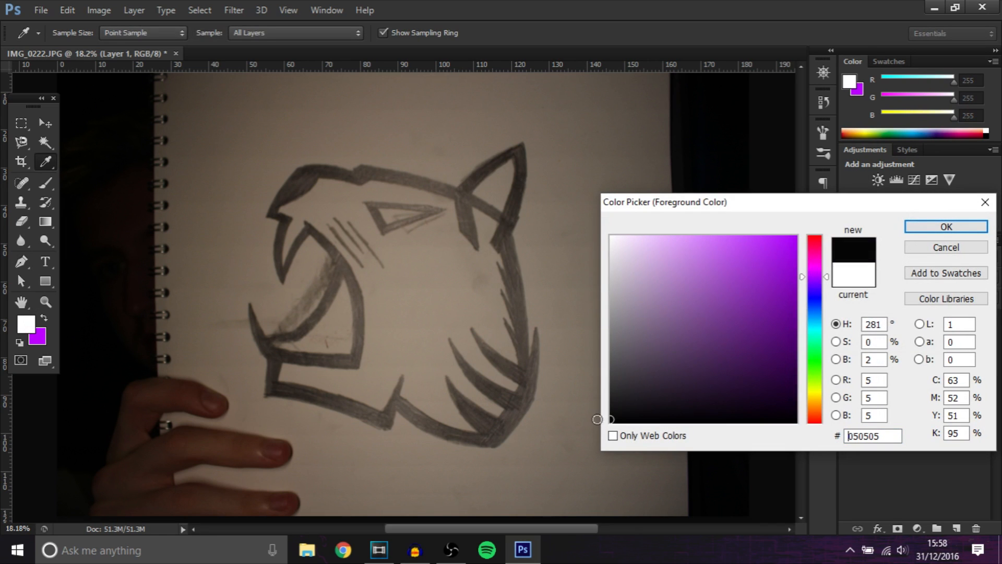
pyautogui.click(918, 227)
# - Start a Pen path on Layer 1 at the tip of the small jaw spike and add a corner point at its base
pyautogui.press('p')
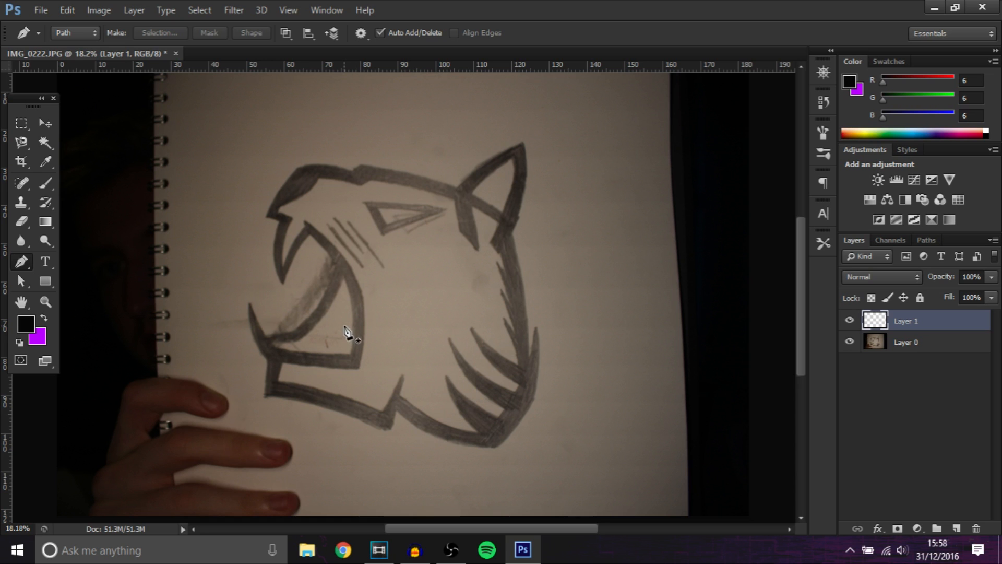
pyautogui.scroll(5, 346, 331)
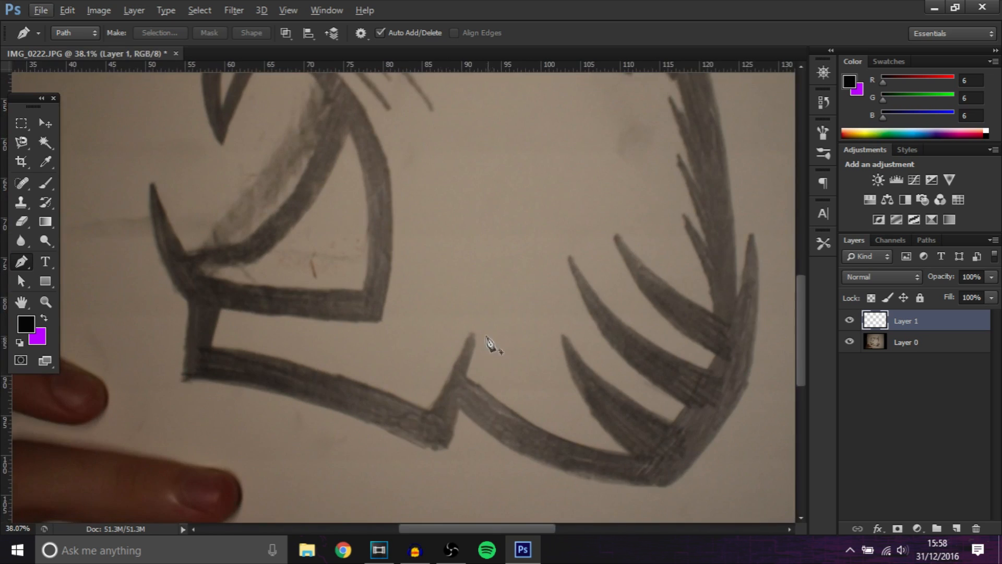
pyautogui.click(480, 325)
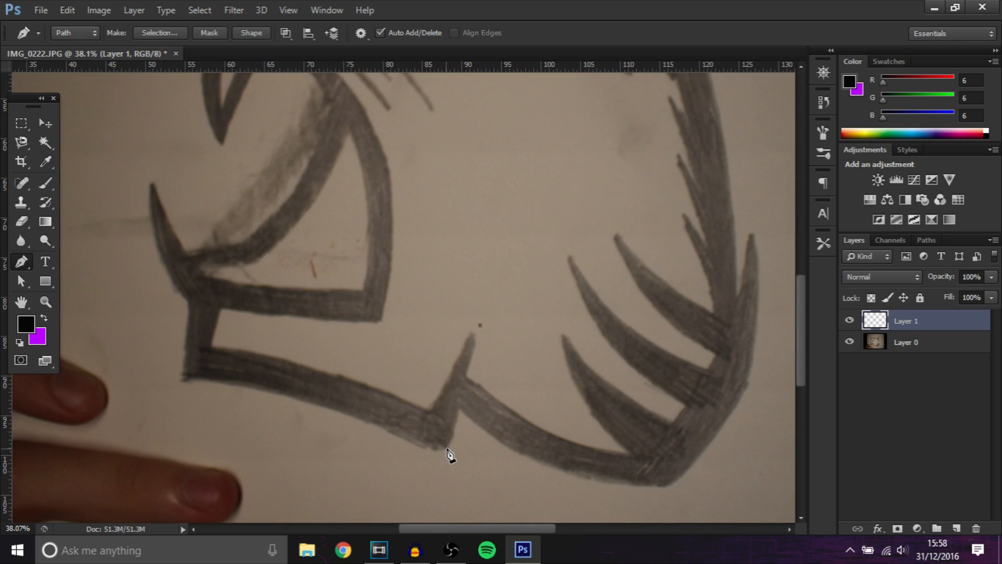
pyautogui.click(443, 452)
pyautogui.click(184, 380)
pyautogui.moveTo(316, 419); pyautogui.dragTo(315, 403)
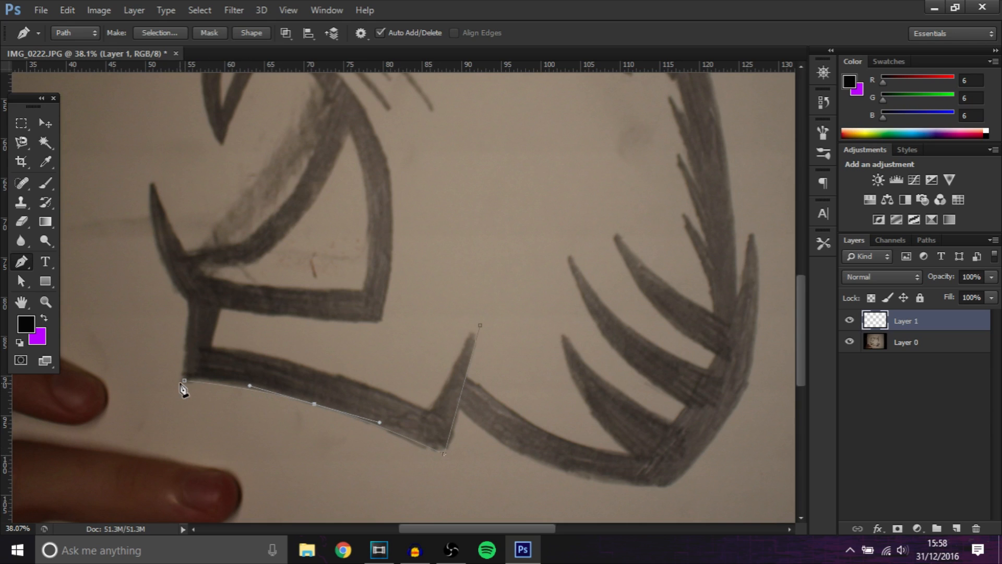
pyautogui.click(190, 301)
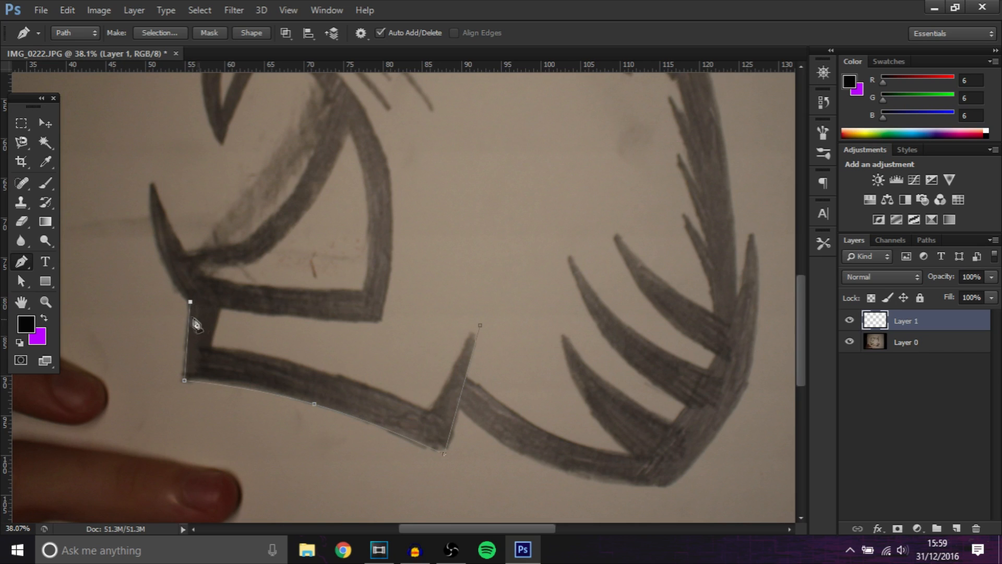
pyautogui.moveTo(184, 381); pyautogui.dragTo(180, 380)
pyautogui.hotkey('ctrl', 'alt', 'z')
pyautogui.hotkey('ctrl', 'alt', 'z')
pyautogui.hotkey('ctrl', 'alt', 'z')
pyautogui.hotkey('ctrl', 'alt', 'z')
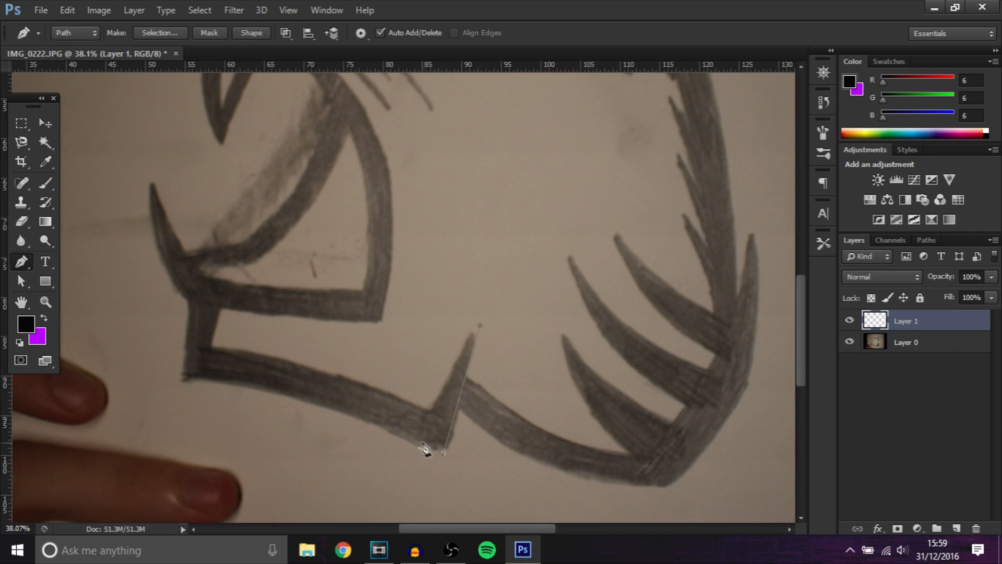
pyautogui.click(373, 422)
pyautogui.click(301, 403)
pyautogui.hotkey('ctrl', 'z')
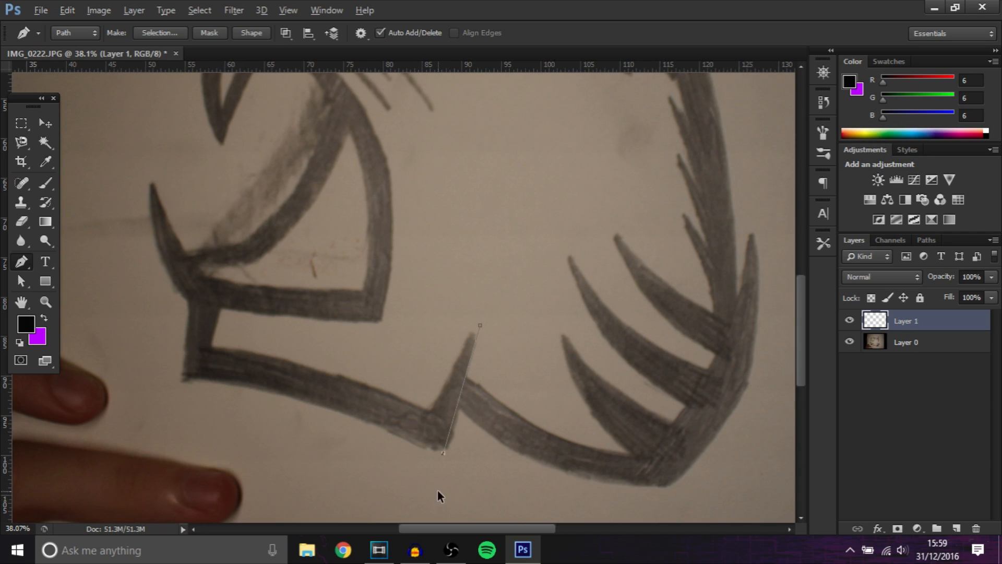
# - Trace the rest of the lower jaw band, curving its bottom and top edges to the sketch, and close the path at the spike tip
pyautogui.click(183, 382)
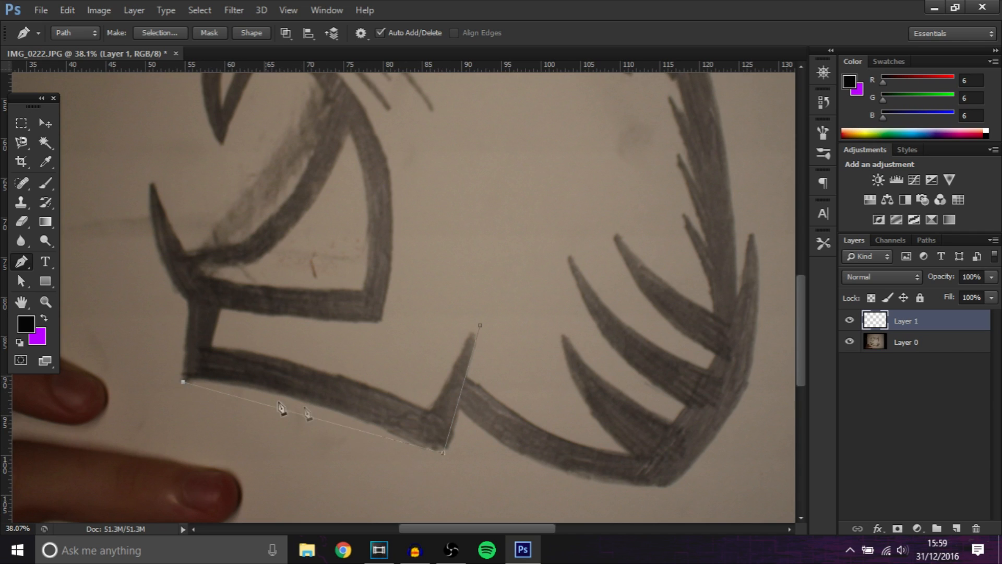
pyautogui.moveTo(313, 419); pyautogui.dragTo(313, 405)
pyautogui.click(183, 383)
pyautogui.click(190, 292)
pyautogui.click(222, 300)
pyautogui.click(214, 348)
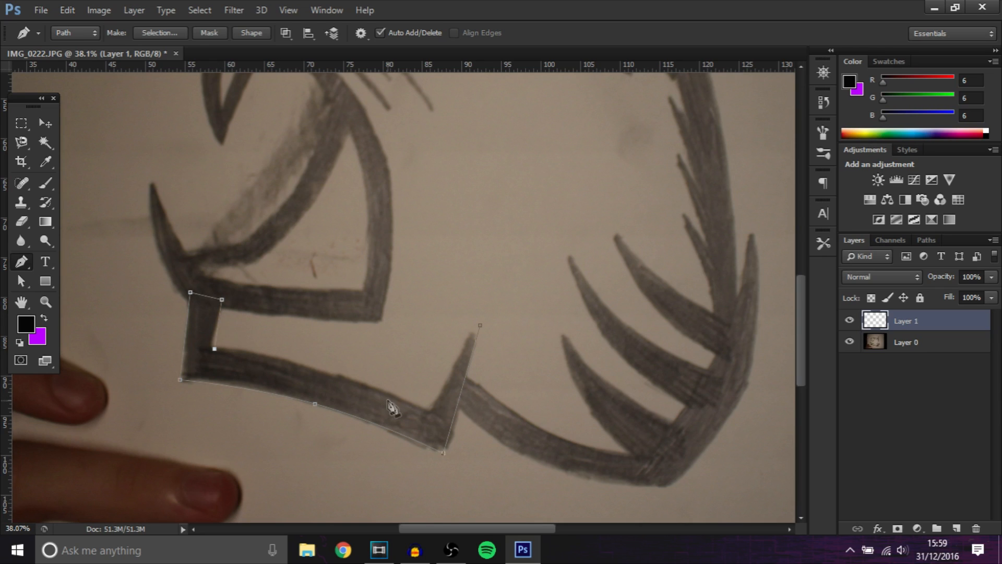
pyautogui.click(426, 410)
pyautogui.moveTo(319, 379); pyautogui.dragTo(321, 373)
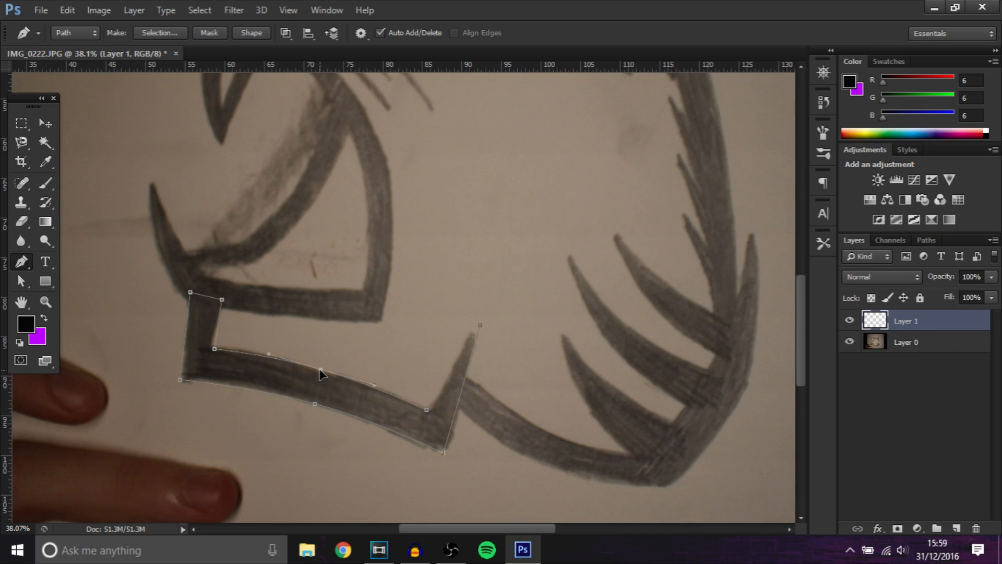
pyautogui.click(483, 333)
# - Fill the lower jaw path with a custom colour sampled from the near-black foreground swatch, in Normal mode at 100% opacity, and check the result
pyautogui.rightClick(217, 352)
pyautogui.click(250, 286)
pyautogui.click(251, 157)
pyautogui.click(253, 178)
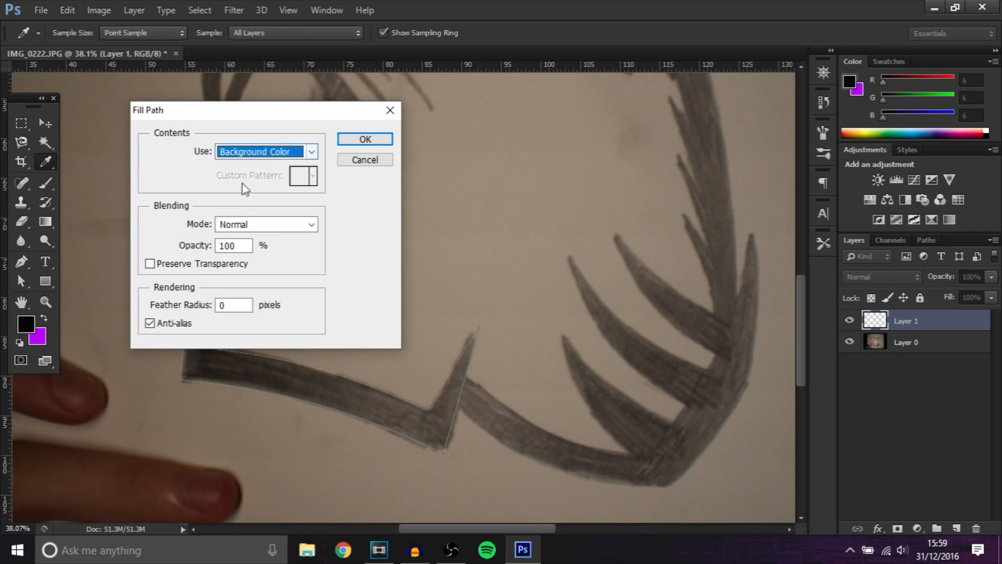
pyautogui.click(257, 153)
pyautogui.click(224, 201)
pyautogui.click(252, 151)
pyautogui.click(242, 188)
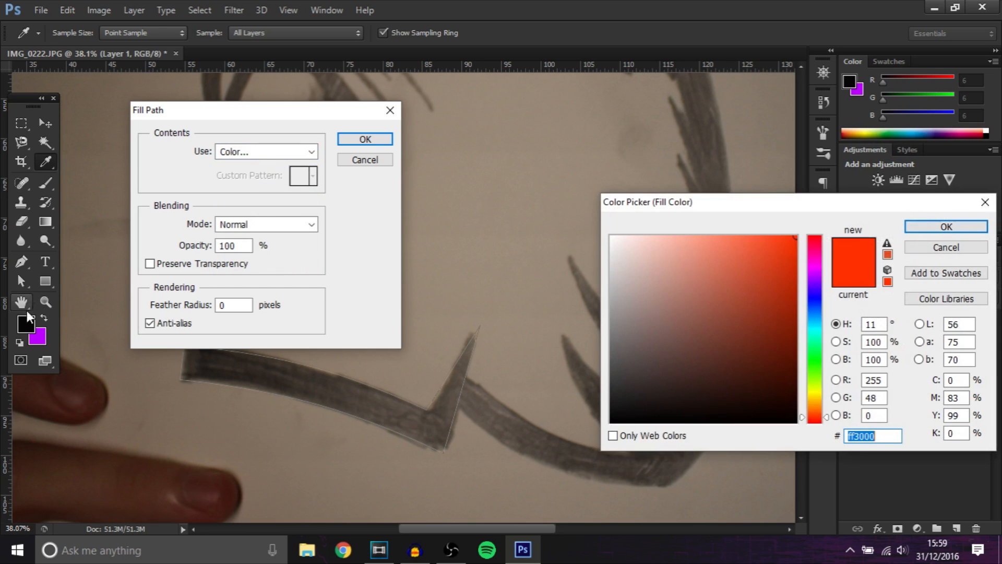
pyautogui.click(27, 323)
pyautogui.press('Return')
pyautogui.press('Return')
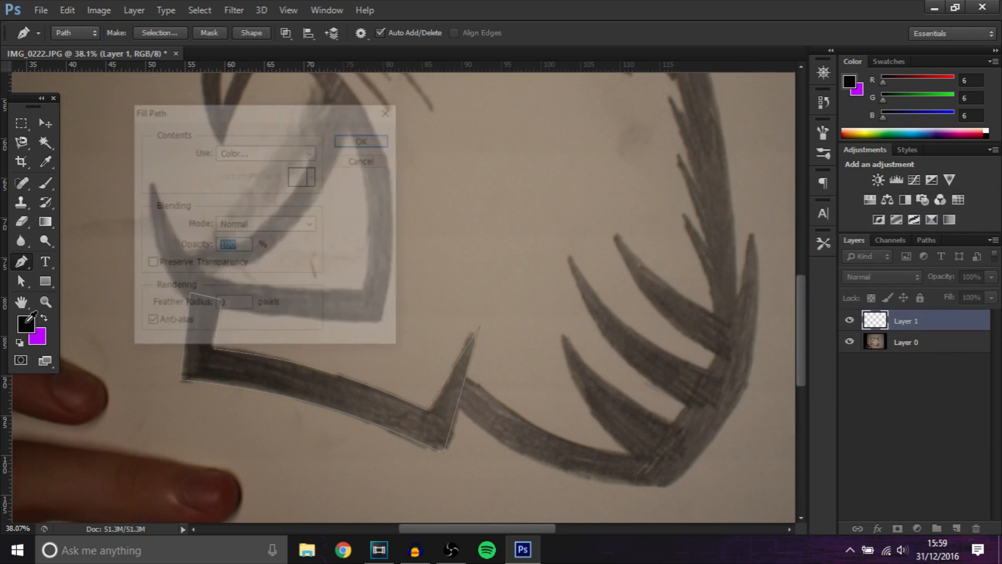
pyautogui.click(848, 320)
pyautogui.click(849, 320)
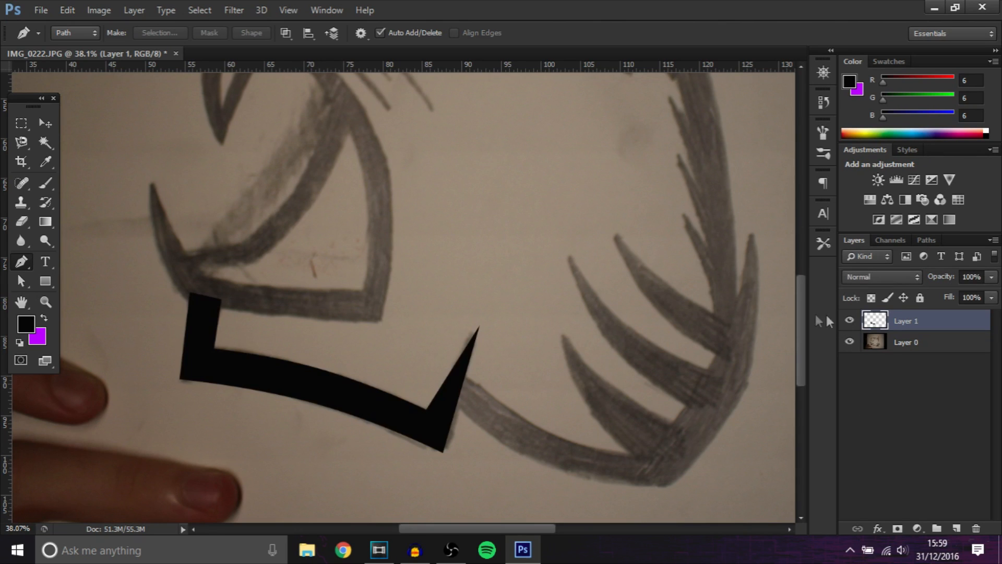
# - Add a new empty layer above the filled lower jaw layer
pyautogui.click(958, 529)
pyautogui.scroll(-3, 427, 358)
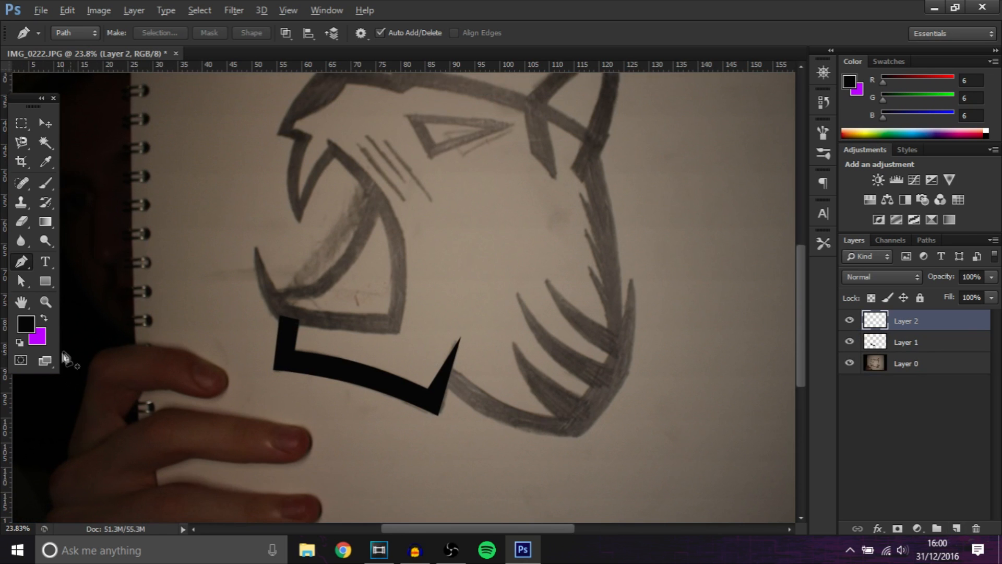
pyautogui.scroll(3, 359, 331)
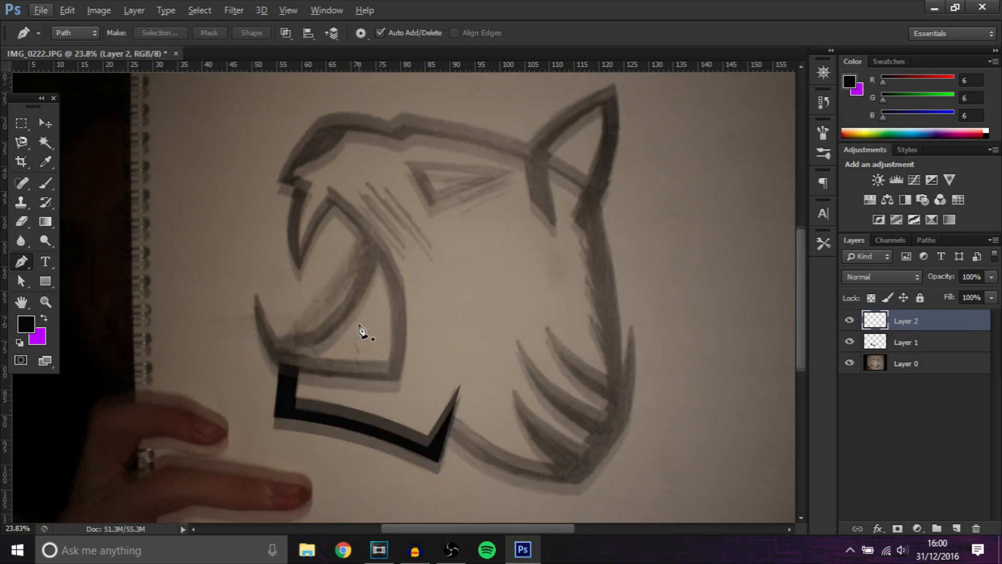
pyautogui.scroll(-1, 359, 331)
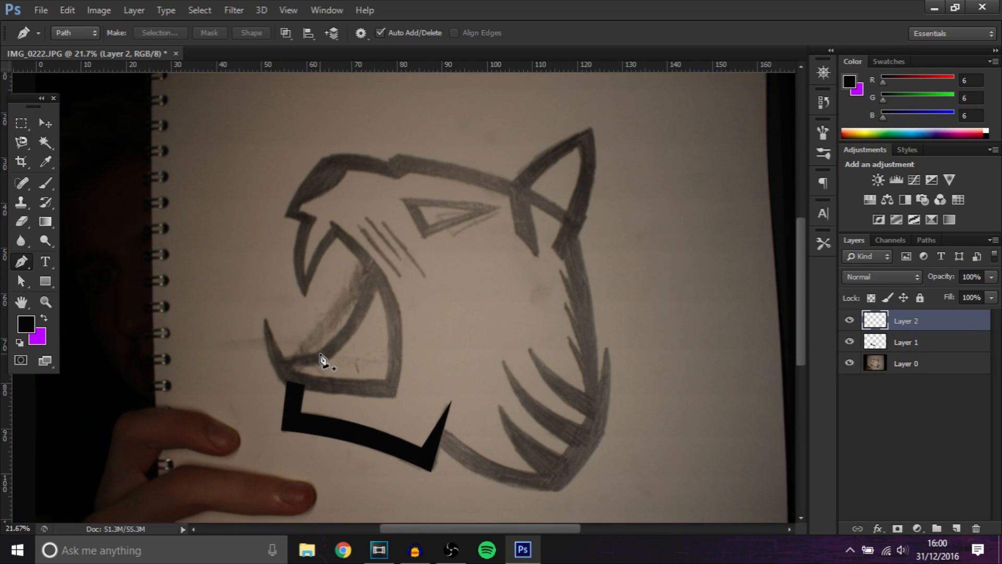
pyautogui.scroll(3, 277, 381)
pyautogui.scroll(-2, 437, 273)
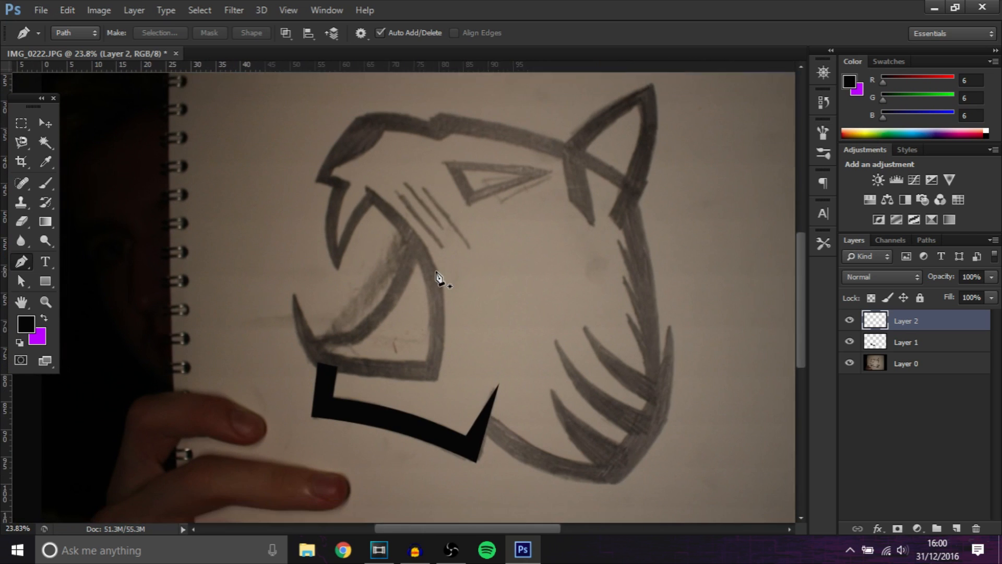
pyautogui.scroll(3, 342, 321)
pyautogui.scroll(-3, 298, 340)
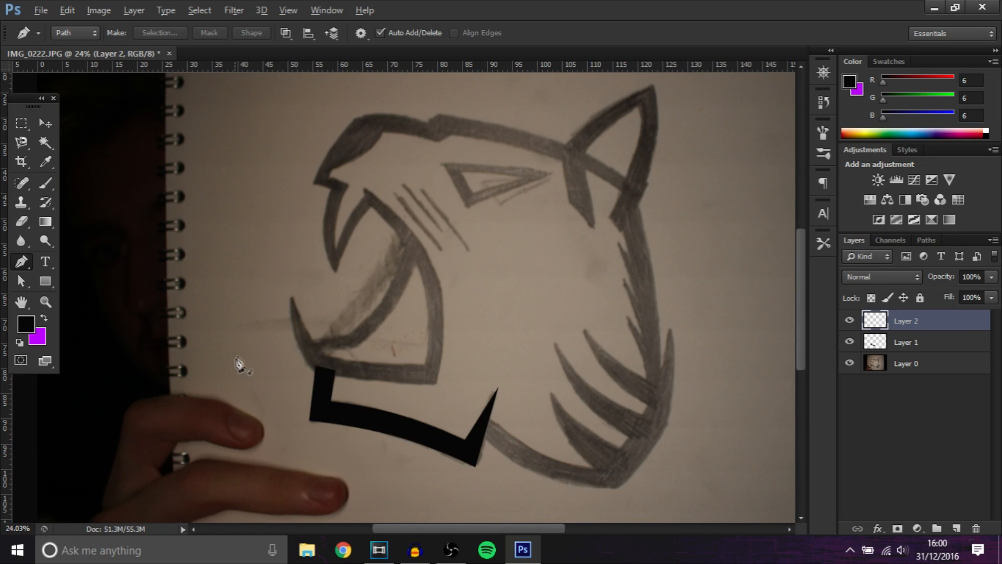
# - Trace the lower front fang with the Pen tool, from the black jaw shape to its tip and back, curving both edges to the sketch
pyautogui.scroll(2, 252, 347)
pyautogui.scroll(2, 365, 336)
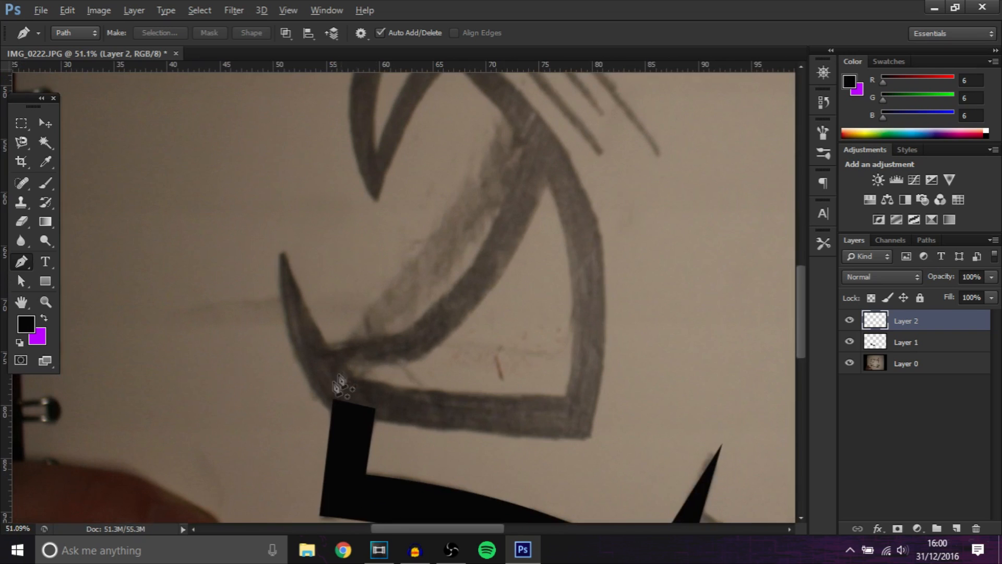
pyautogui.click(335, 416)
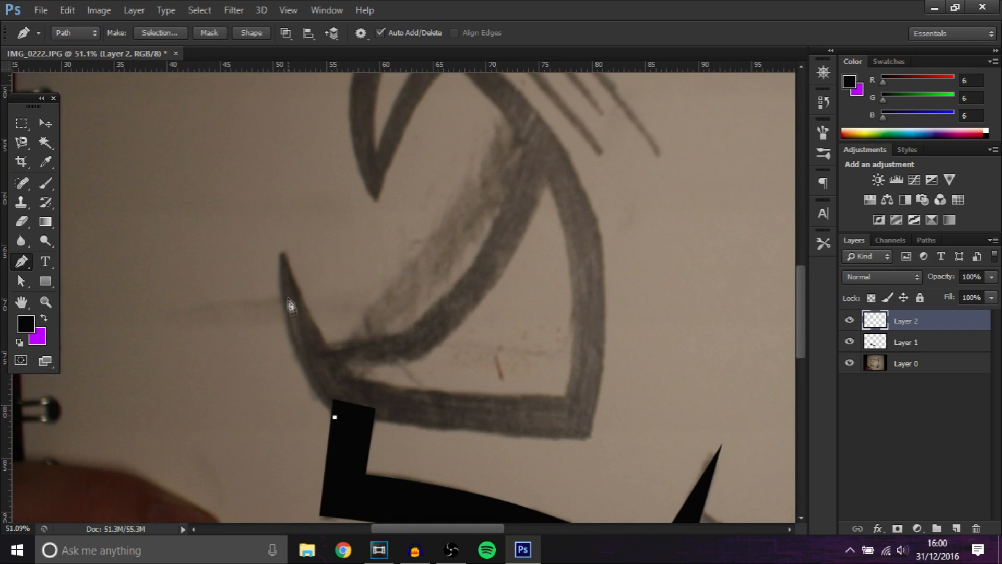
pyautogui.click(280, 252)
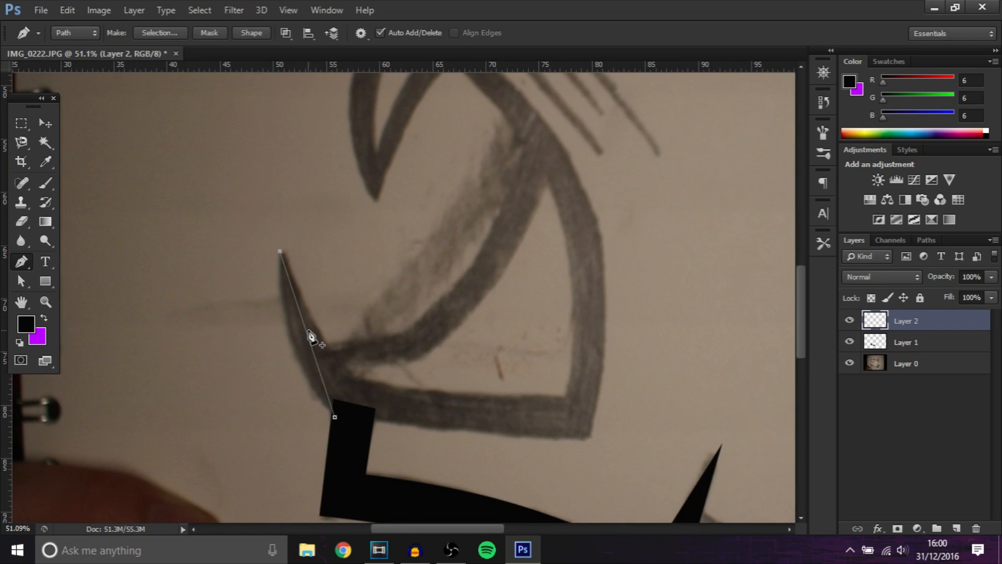
pyautogui.click(305, 329)
pyautogui.moveTo(305, 329); pyautogui.dragTo(291, 346)
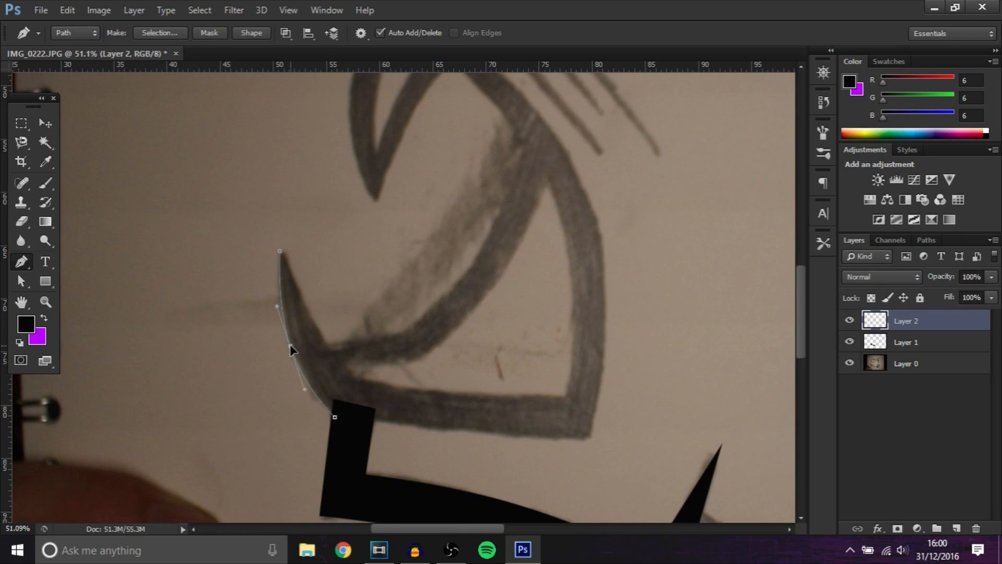
pyautogui.click(356, 378)
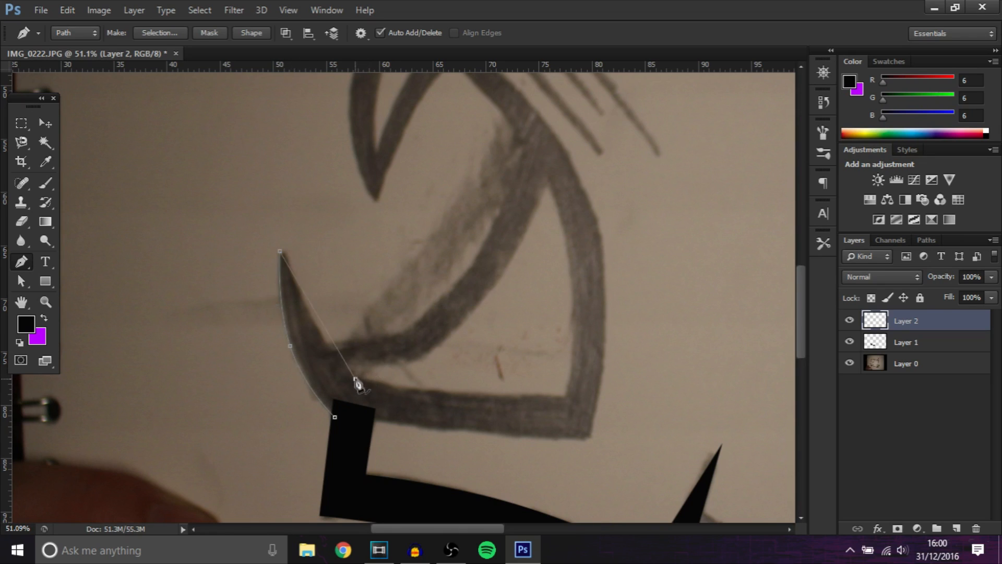
pyautogui.click(320, 333)
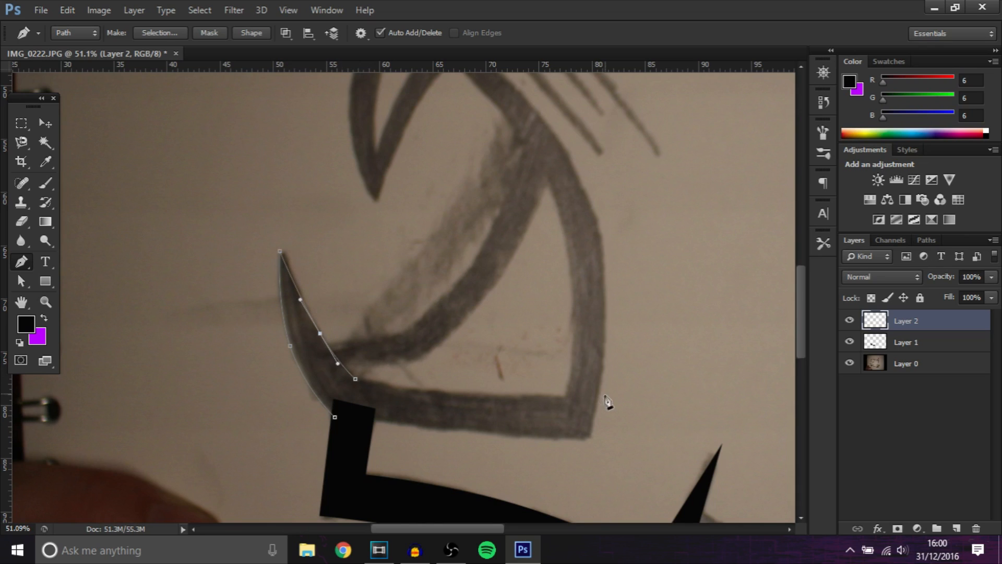
# - Continue the path along the mouth's inner lower edge to the back corner and up to the upper peak, curving both segments to the sketch
pyautogui.click(565, 396)
pyautogui.moveTo(462, 388); pyautogui.dragTo(463, 396)
pyautogui.scroll(5, 523, 326)
pyautogui.scroll(4, 523, 326)
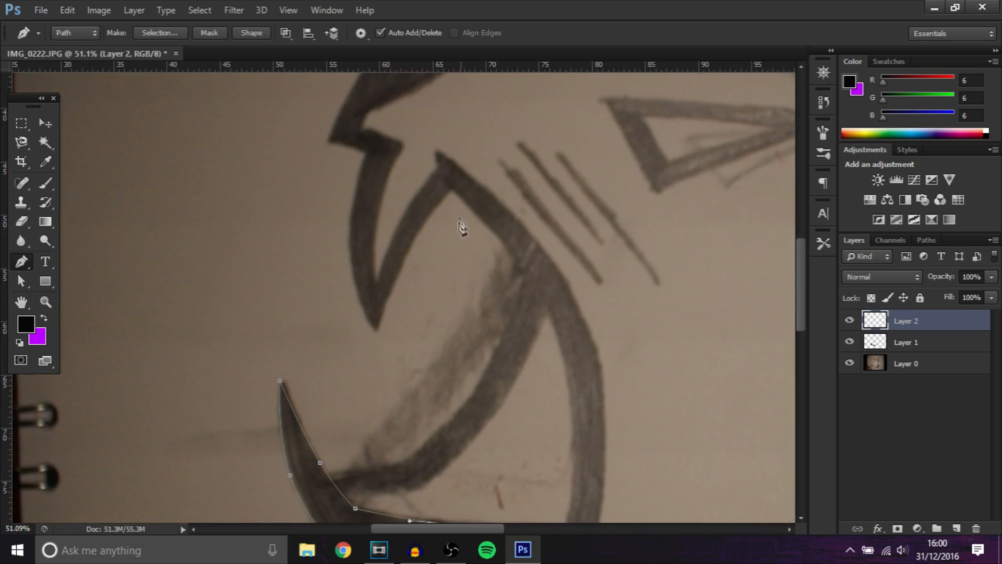
pyautogui.click(451, 190)
pyautogui.scroll(-3, 483, 233)
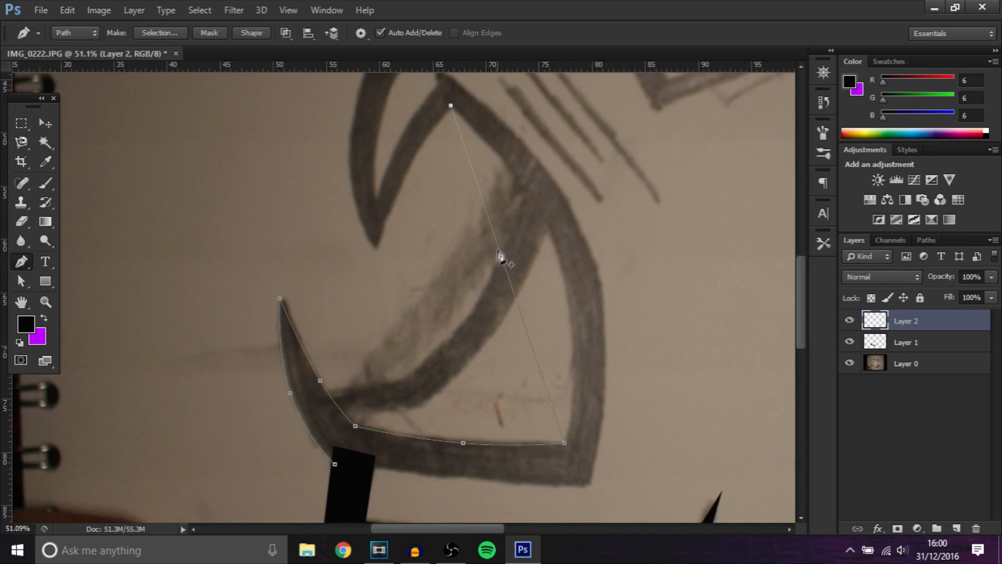
pyautogui.moveTo(504, 268); pyautogui.dragTo(552, 252)
pyautogui.scroll(3, 399, 235)
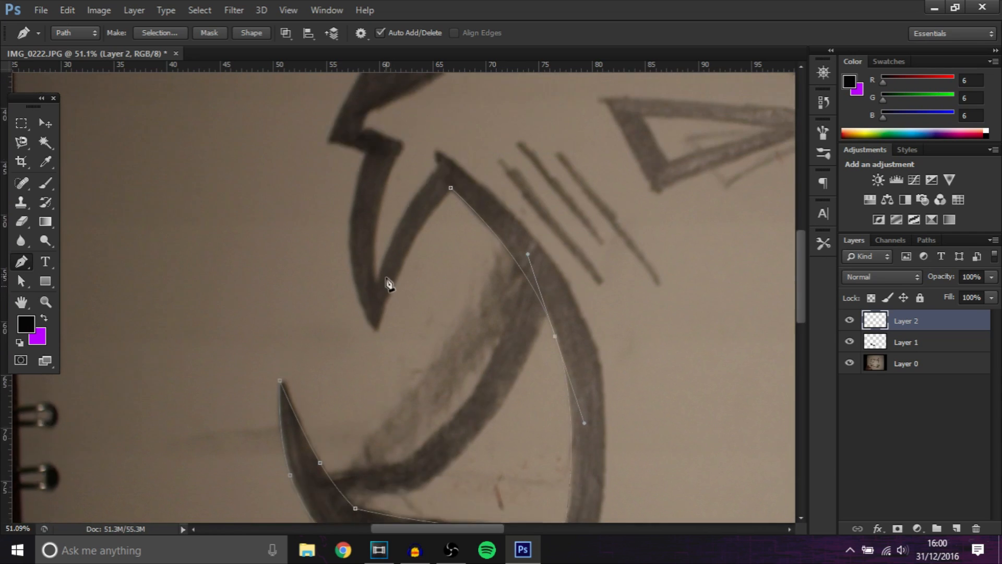
pyautogui.scroll(1, 388, 284)
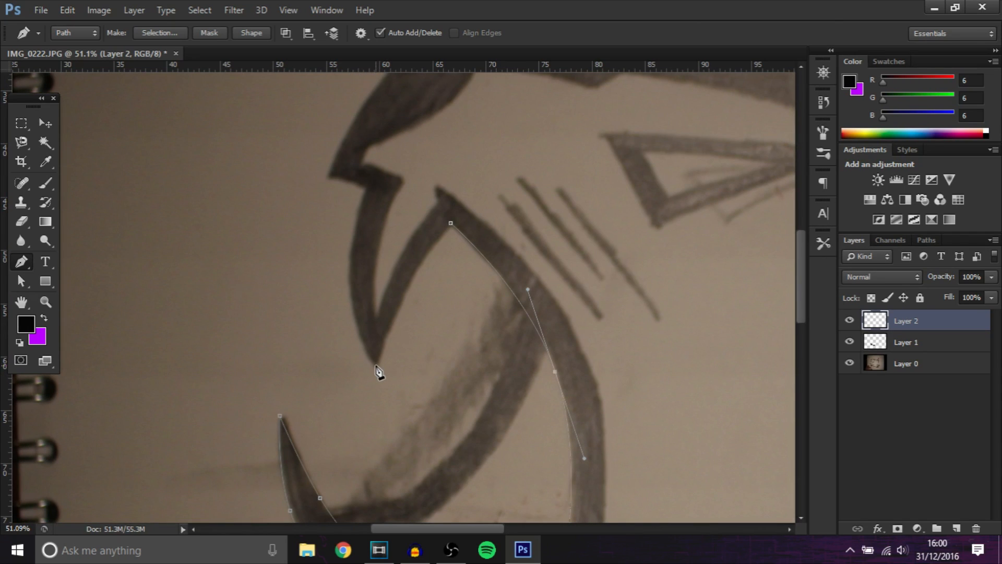
# - Continue the path down the upper fang's back edge to its tip, up its curved front edge and out to the upper lip's front corner
pyautogui.click(377, 367)
pyautogui.keyDown('ctrl'); pyautogui.click(412, 274); pyautogui.keyUp('ctrl')
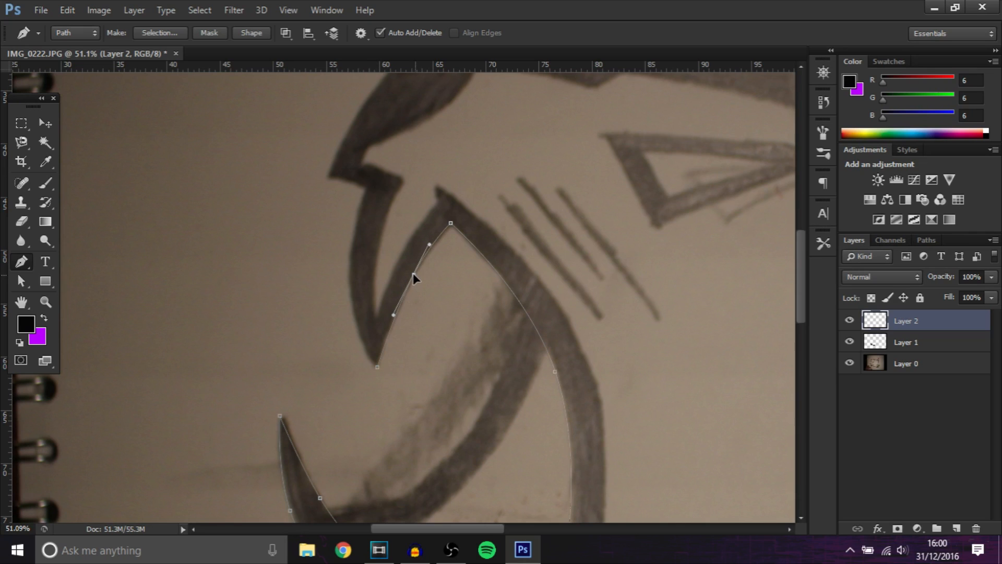
pyautogui.click(362, 188)
pyautogui.moveTo(370, 261); pyautogui.dragTo(350, 291)
pyautogui.scroll(2, 425, 217)
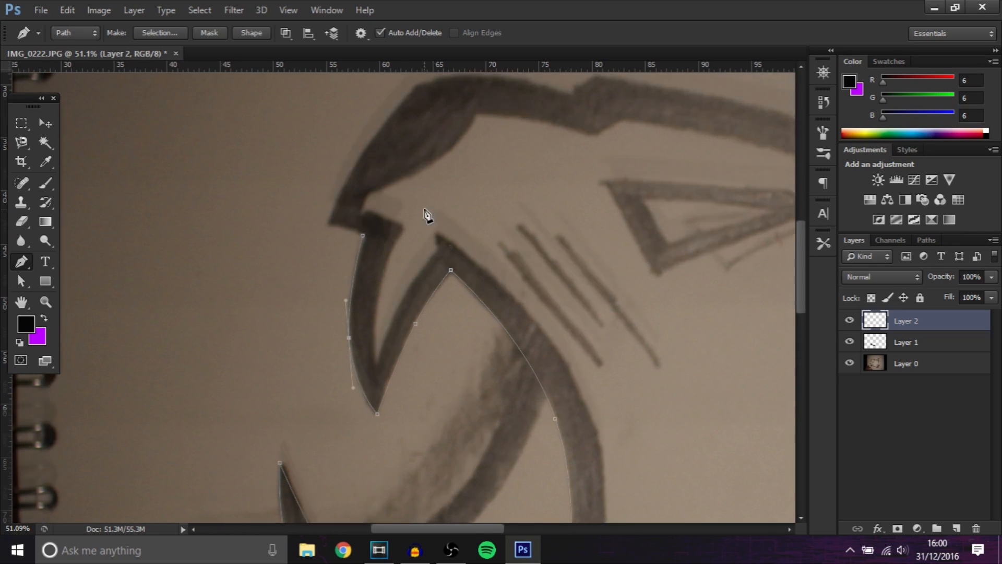
pyautogui.click(328, 224)
pyautogui.scroll(3, 347, 226)
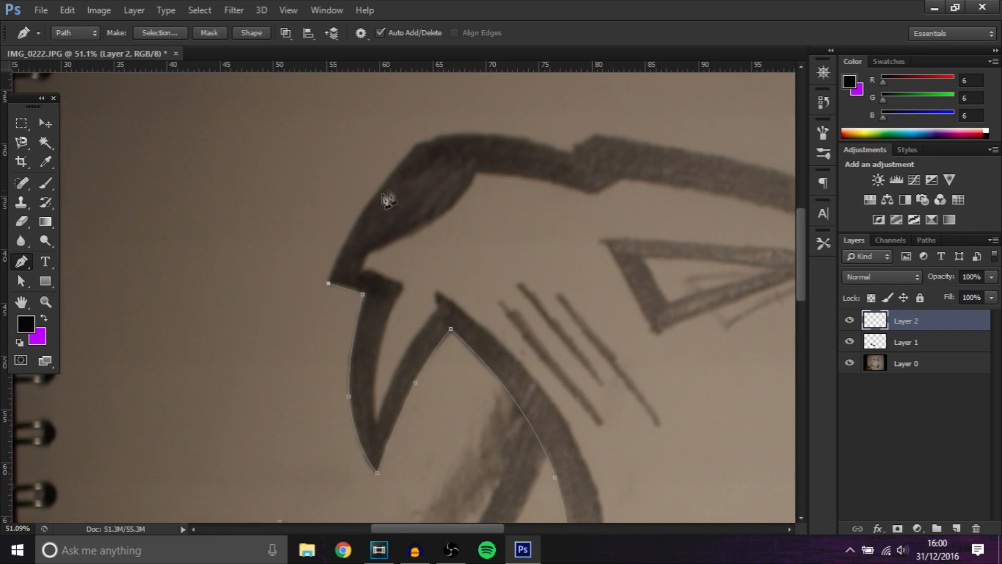
pyautogui.click(416, 145)
pyautogui.moveTo(385, 193); pyautogui.dragTo(366, 201)
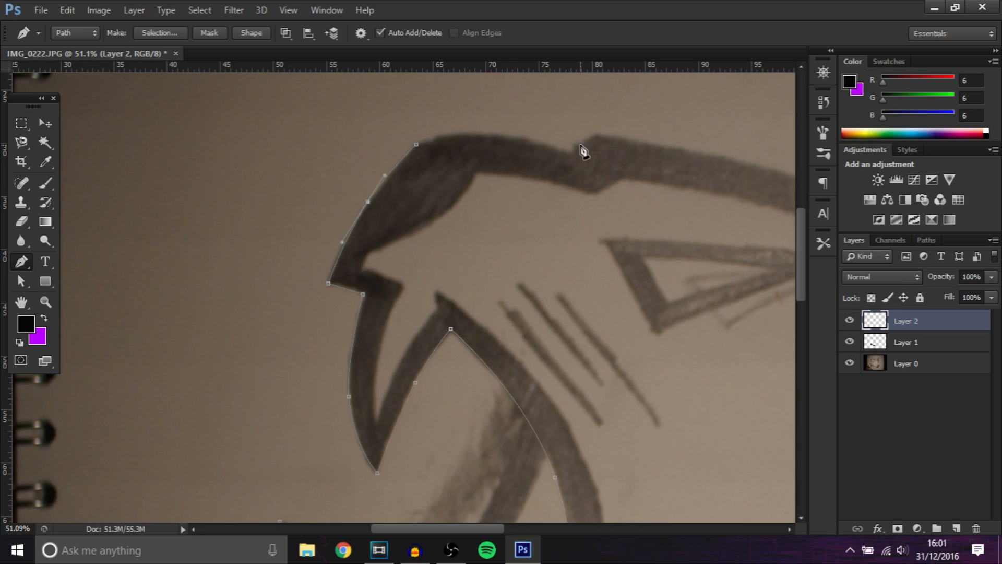
pyautogui.hotkey('ctrl', 'alt', 'z')
pyautogui.hotkey('ctrl', 'alt', 'z')
pyautogui.hotkey('ctrl', 'alt', 'z')
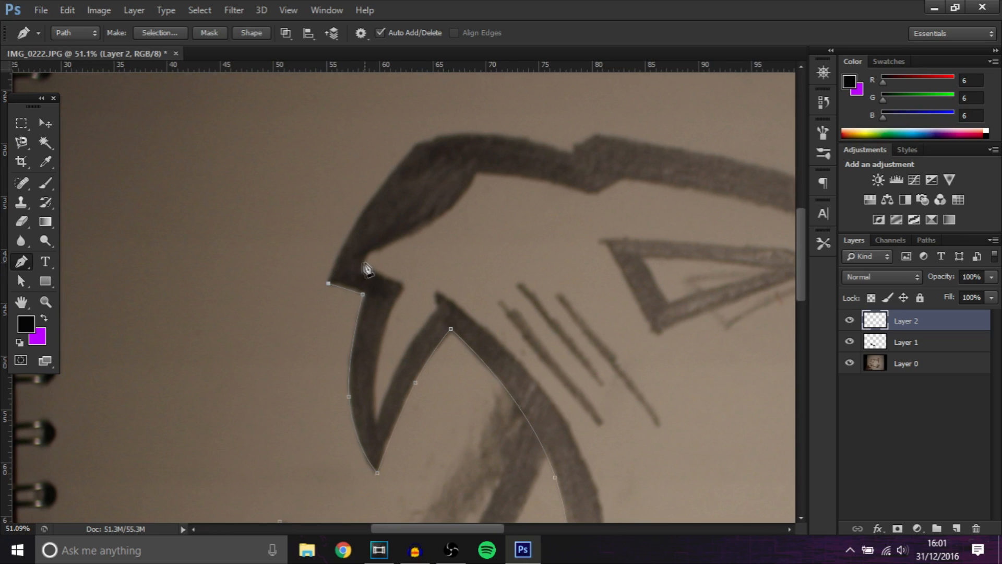
# - Trace the short end of the upper lip with straight segments, up its front, across the shading and back down to the notch
pyautogui.click(342, 247)
pyautogui.click(368, 252)
pyautogui.click(361, 267)
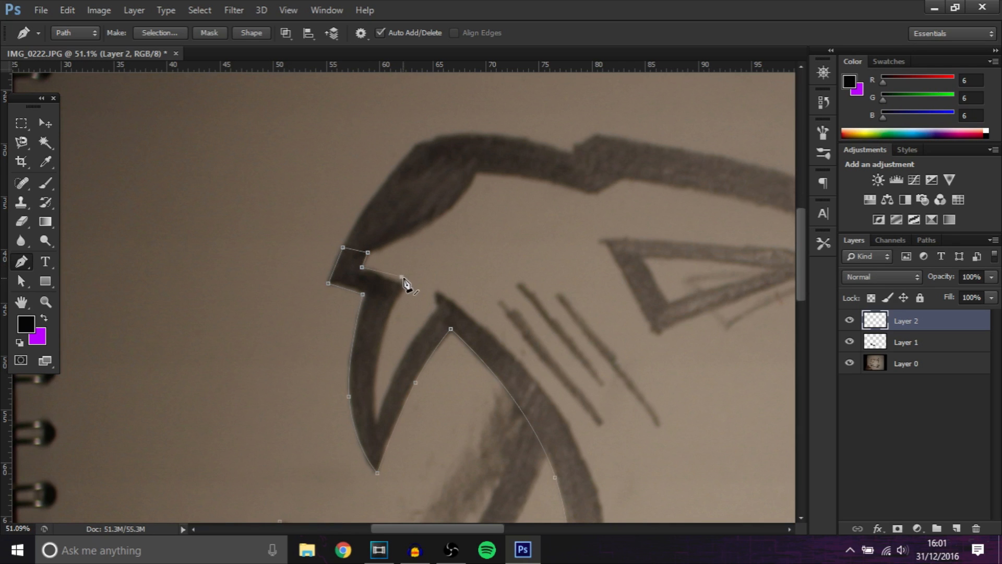
# - Trace the upper fang's inner outline down to its inside point and up to the mouth's outer peak, curving both edges to the sketch
pyautogui.scroll(-3, 406, 285)
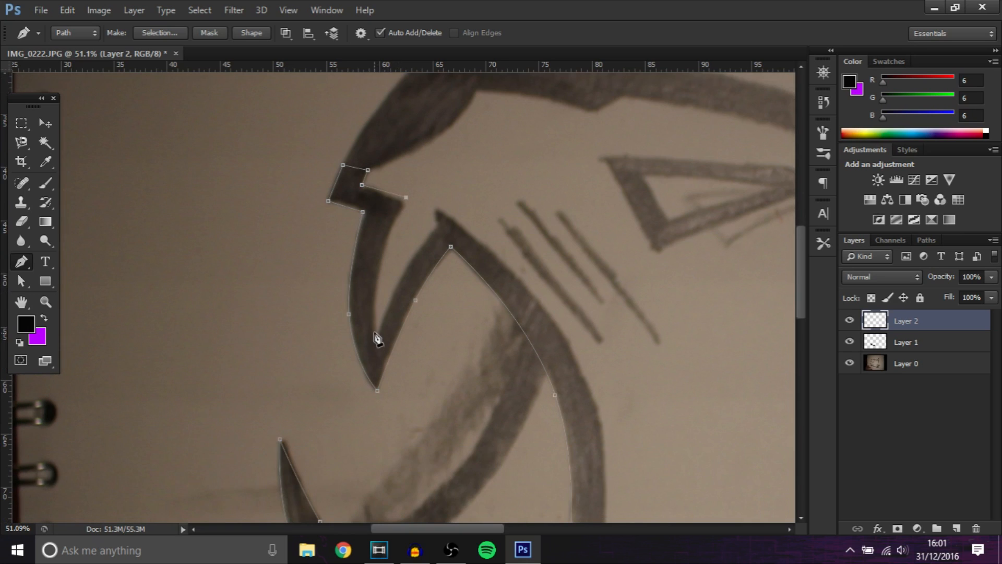
pyautogui.moveTo(380, 259); pyautogui.dragTo(379, 258)
pyautogui.click(436, 225)
pyautogui.click(421, 253)
pyautogui.moveTo(421, 253); pyautogui.dragTo(411, 260)
pyautogui.hotkey('ctrl', 'z')
# - Trace the mouth's curved outer back edge down to the lower corner and close the path along the lower edge at the starting point
pyautogui.scroll(-5, 522, 282)
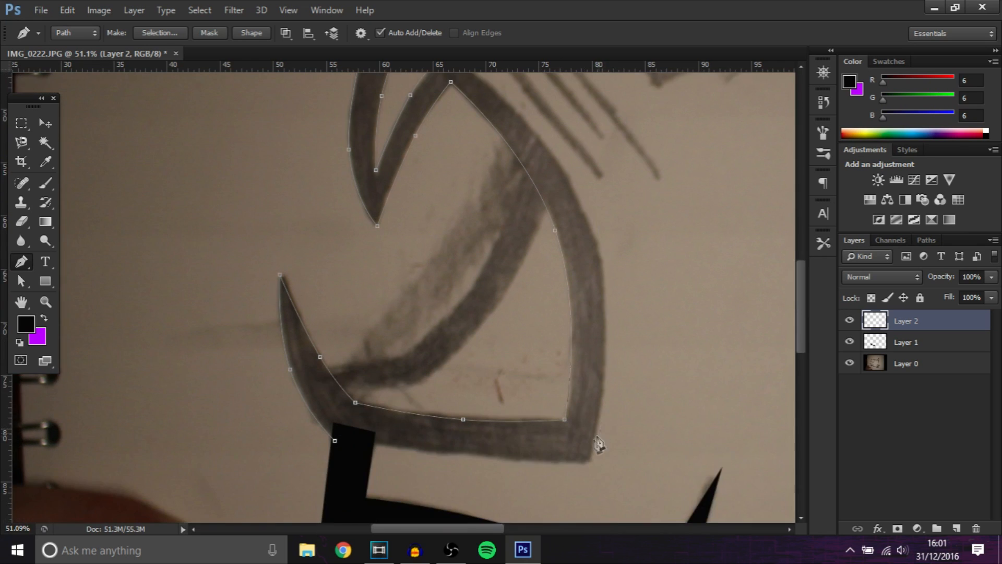
pyautogui.scroll(2, 524, 320)
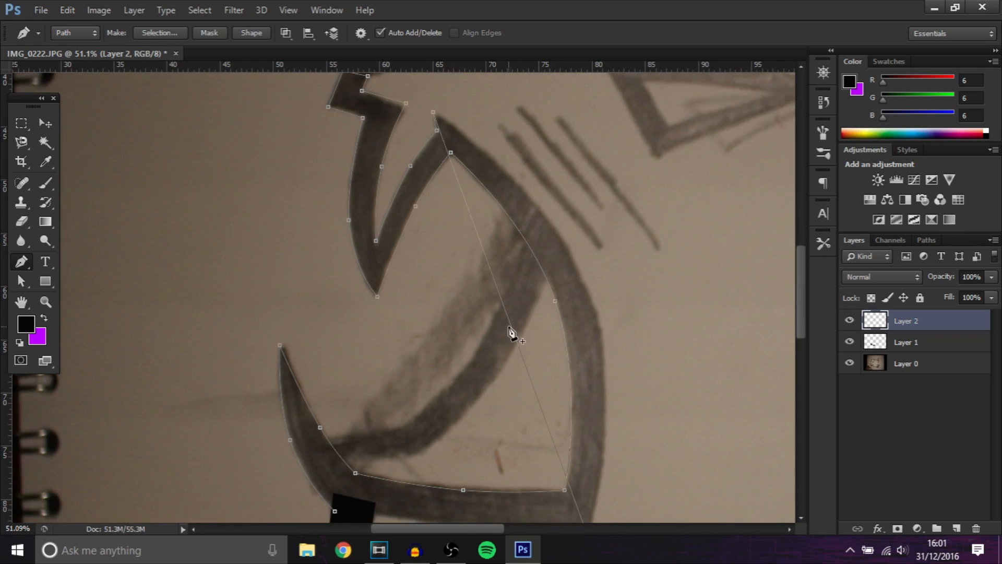
pyautogui.moveTo(510, 328); pyautogui.dragTo(586, 287)
pyautogui.scroll(-3, 600, 334)
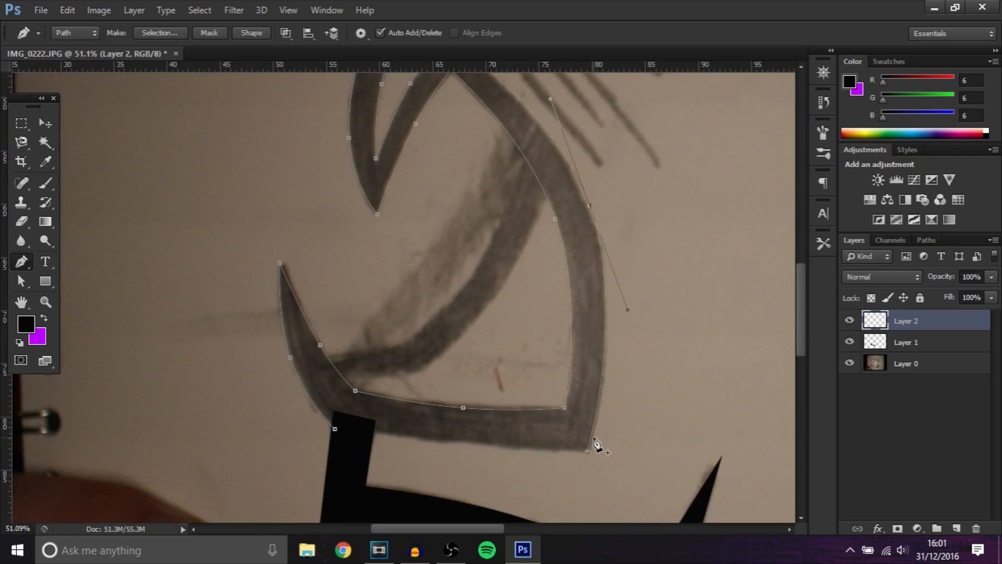
pyautogui.click(588, 448)
pyautogui.click(463, 406)
pyautogui.hotkey('ctrl', 'z')
pyautogui.click(335, 429)
pyautogui.moveTo(335, 428); pyautogui.dragTo(235, 405)
# - Fill the closed mouth path with the near-black custom colour in Normal mode at 100% opacity, and check it with the sketch layer hidden
pyautogui.rightClick(376, 379)
pyautogui.click(452, 134)
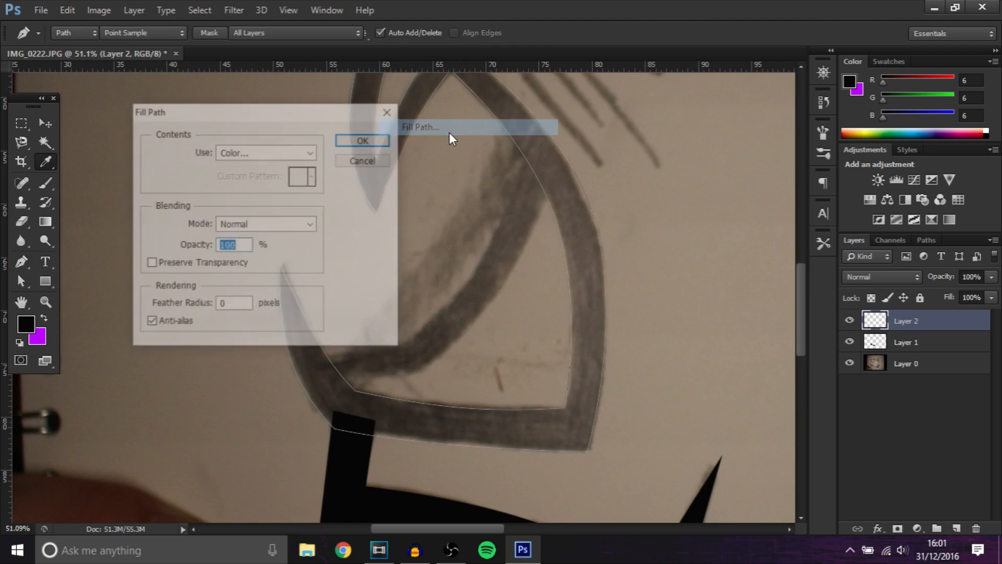
pyautogui.press('Return')
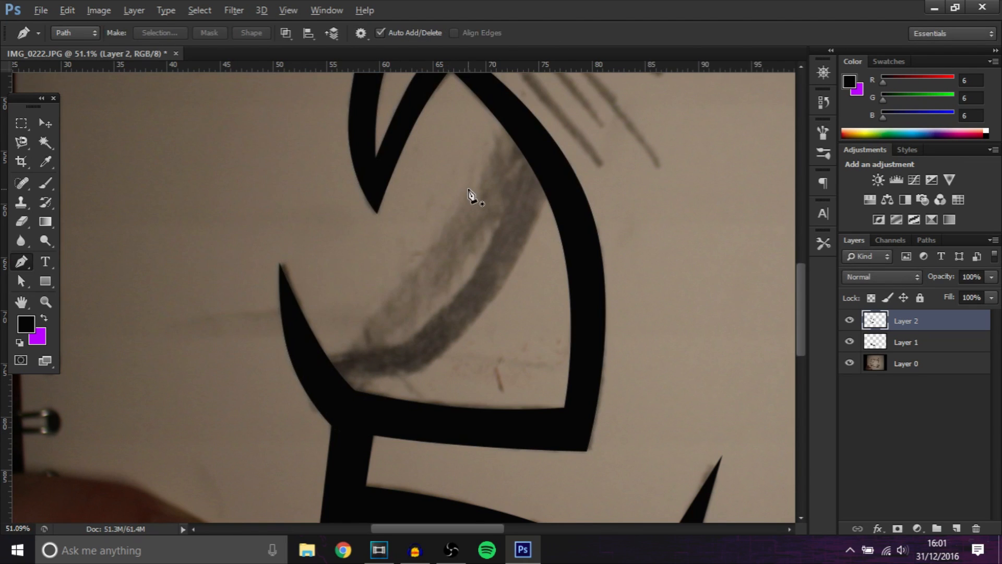
pyautogui.scroll(-5, 470, 197)
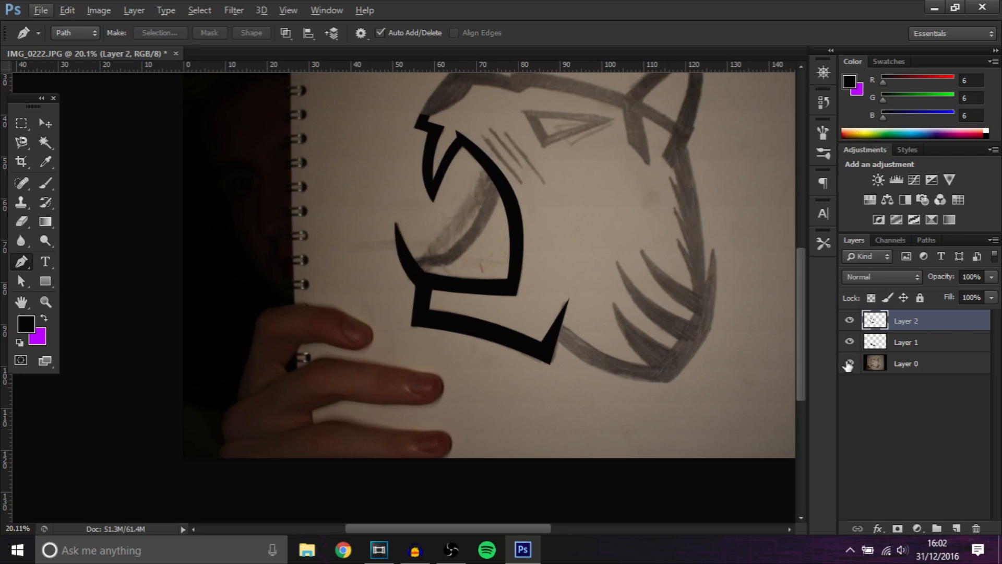
pyautogui.click(849, 364)
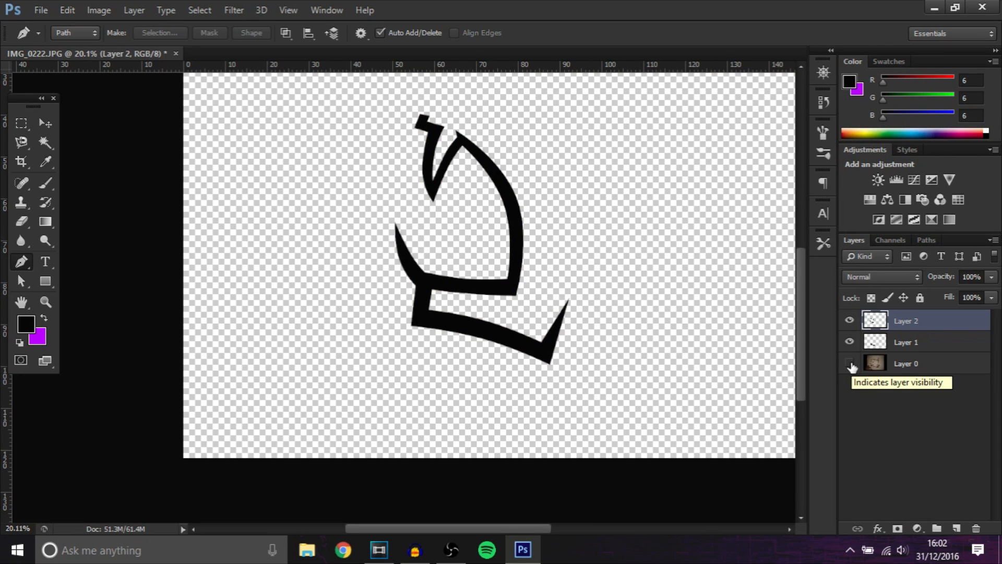
pyautogui.click(849, 363)
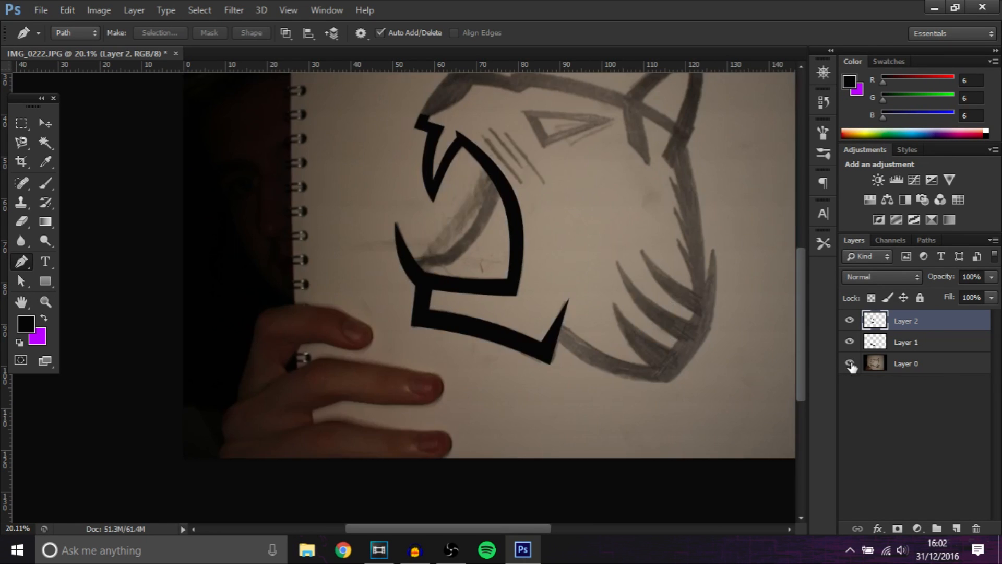
# - Add a new empty layer above the filled mouth layer
pyautogui.scroll(2, 558, 209)
pyautogui.scroll(5, 334, 354)
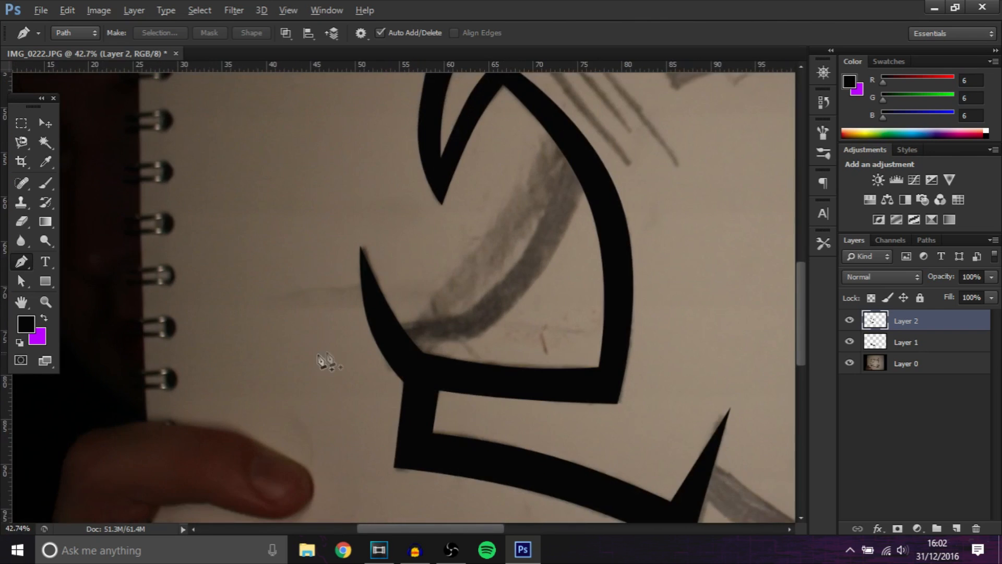
pyautogui.click(958, 529)
# - Trace the tongue's lower edge with the Pen tool from the lower fang to the mouth's back edge, then along that edge to the tongue's upper side
pyautogui.click(393, 339)
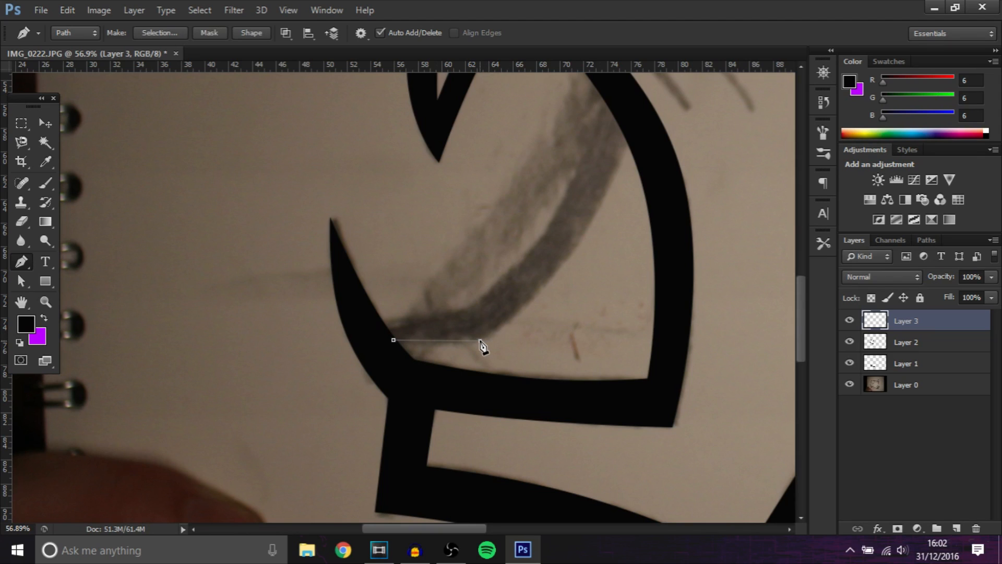
pyautogui.hotkey('ctrl', 'z')
pyautogui.scroll(2, 634, 232)
pyautogui.hotkey('ctrl', 'z')
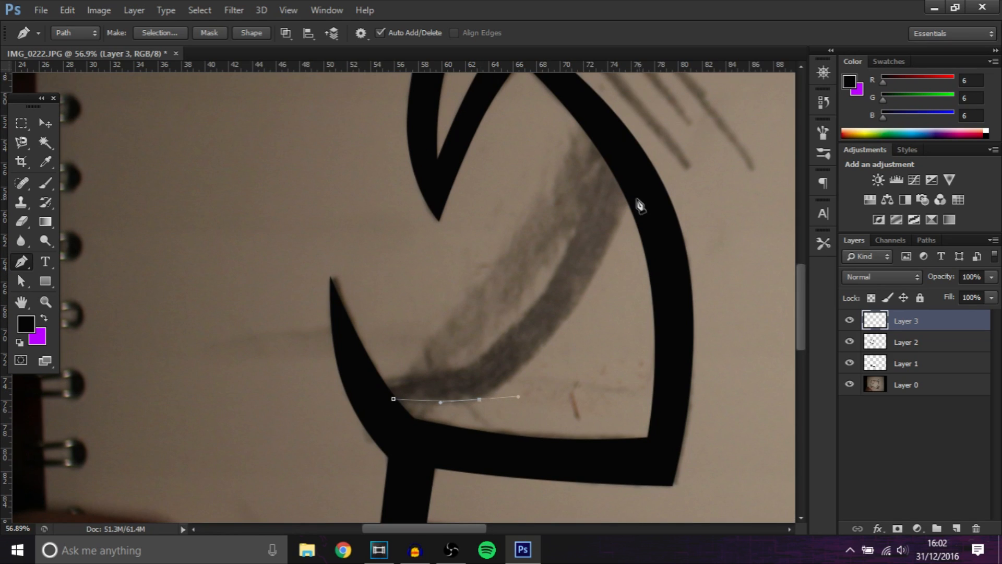
pyautogui.moveTo(633, 198); pyautogui.dragTo(658, 109)
pyautogui.click(608, 156)
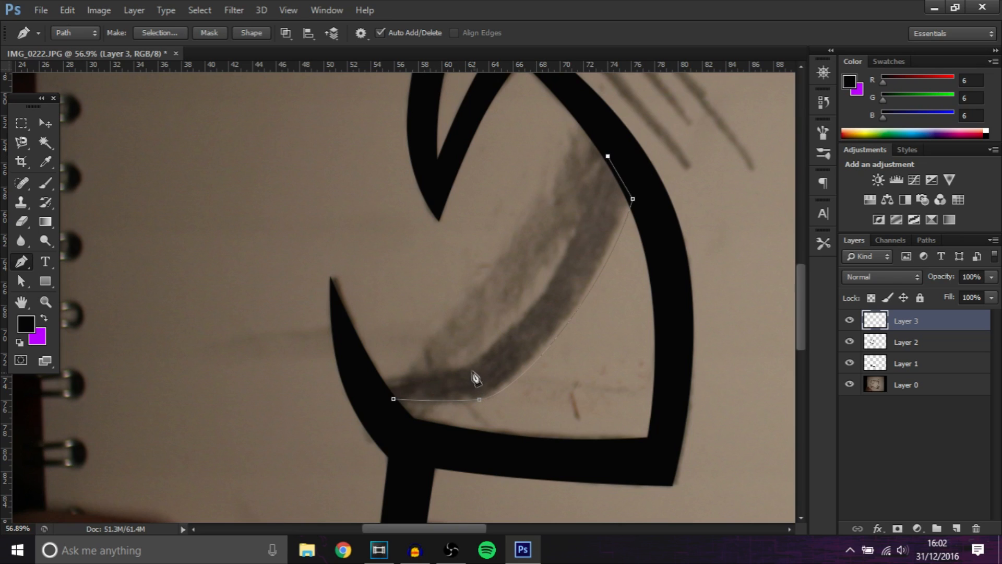
# - Curve the path along the tongue's upper edge to its bend and remove the outgoing handle from the anchor there
pyautogui.moveTo(468, 368); pyautogui.dragTo(376, 409)
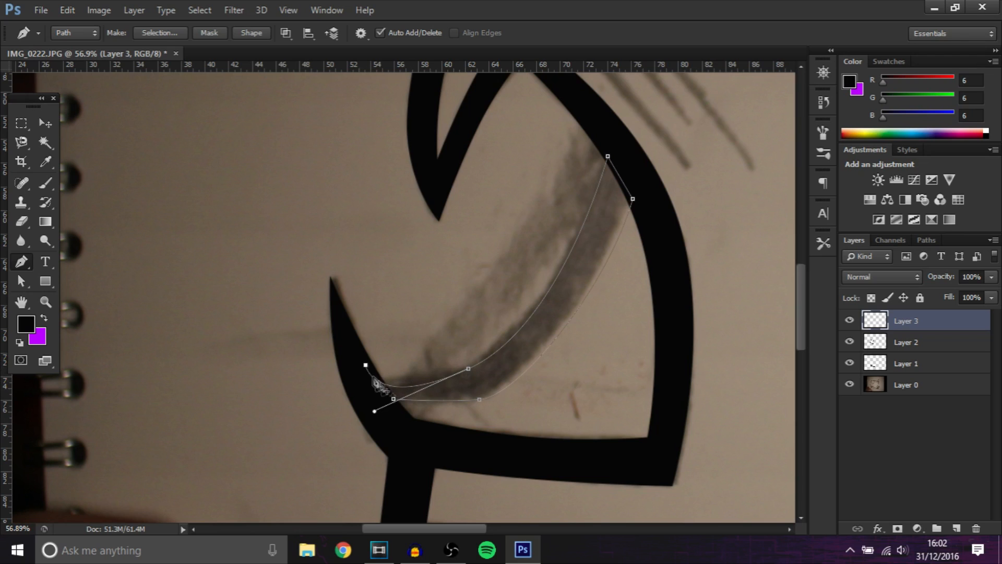
pyautogui.click(365, 365)
pyautogui.hotkey('ctrl', 'z')
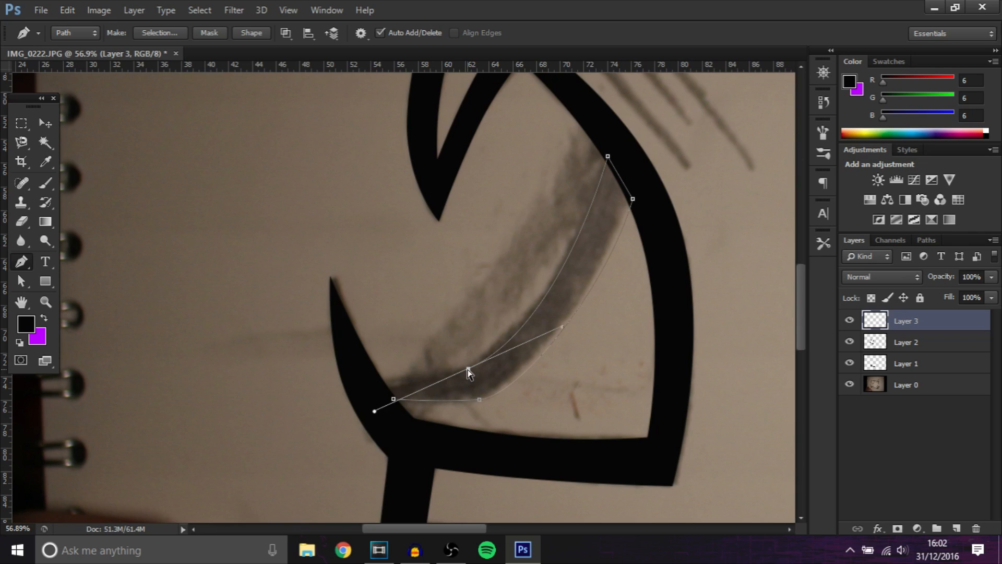
pyautogui.keyDown('alt'); pyautogui.click(468, 368); pyautogui.keyUp('alt')
# - Place the last anchor inside the black lower fang, adjusting its position to follow the tongue's upper edge, and close the path
pyautogui.click(365, 365)
pyautogui.hotkey('ctrl', 'z')
pyautogui.click(365, 364)
pyautogui.hotkey('ctrl', 'z')
pyautogui.click(366, 369)
pyautogui.hotkey('ctrl', 'z')
pyautogui.click(363, 366)
pyautogui.hotkey('ctrl', 'z')
pyautogui.click(363, 366)
pyautogui.hotkey('ctrl', 'z')
pyautogui.click(363, 371)
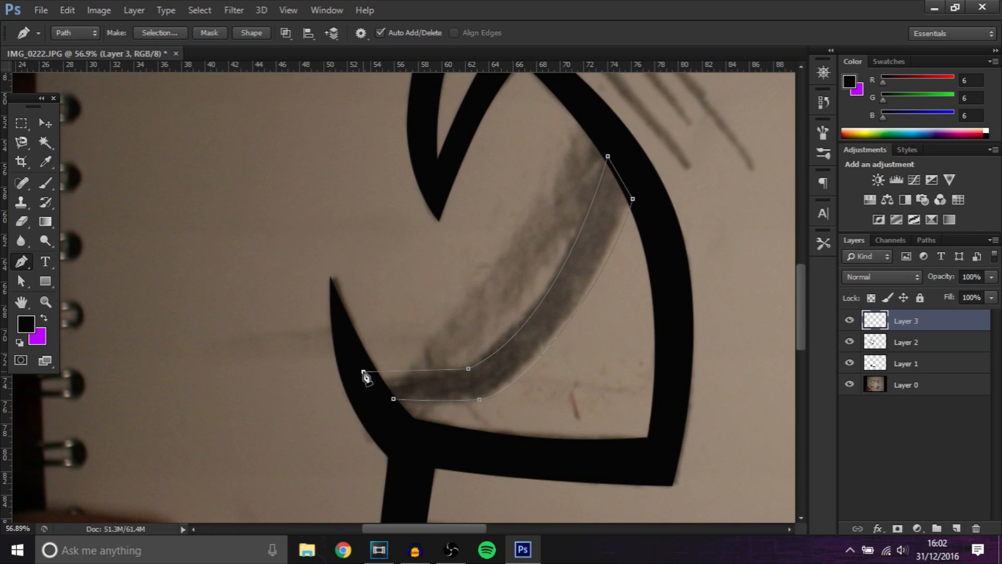
pyautogui.click(393, 399)
# - Fill the tongue path with the near-black custom colour in Normal mode at 100% opacity, and check it with the sketch layer hidden
pyautogui.rightClick(396, 326)
pyautogui.click(433, 284)
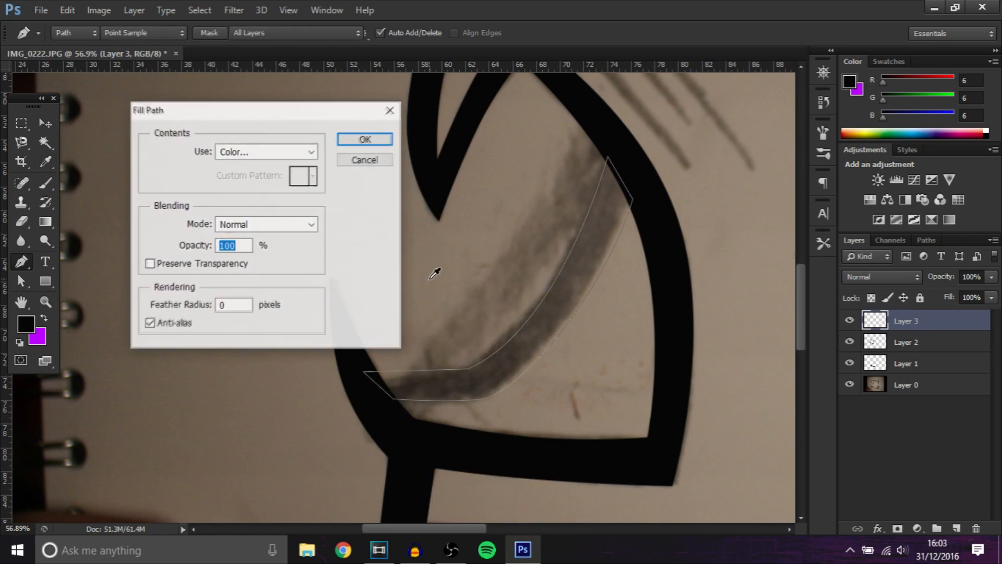
pyautogui.press('Return')
pyautogui.scroll(-3, 519, 318)
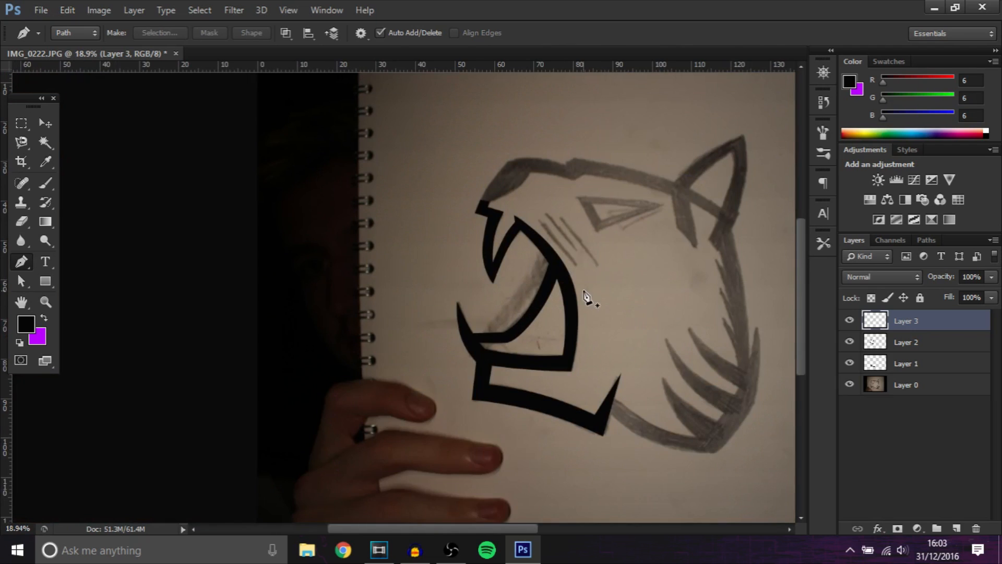
pyautogui.scroll(-1, 586, 298)
pyautogui.scroll(1, 228, 412)
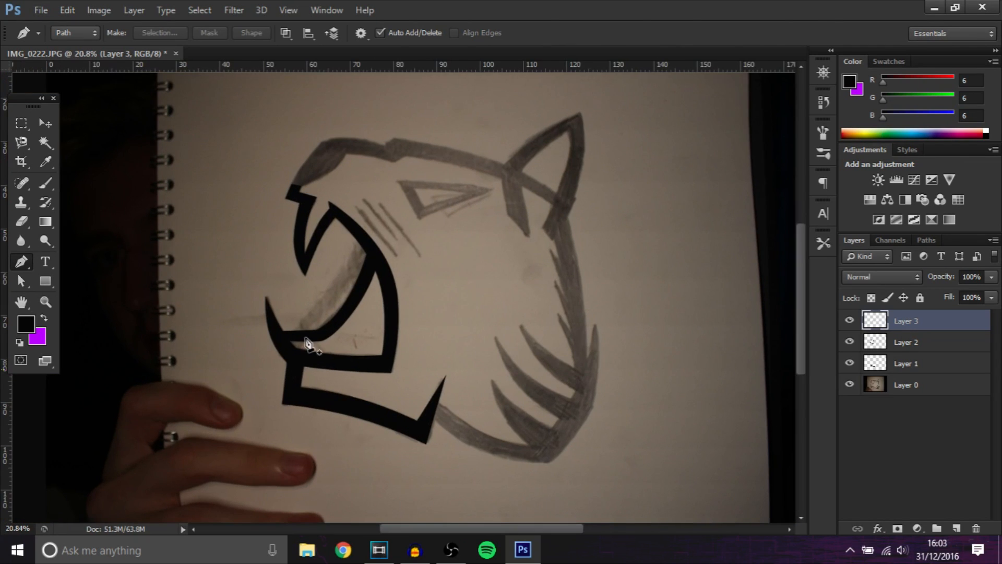
pyautogui.scroll(2, 307, 344)
pyautogui.click(850, 385)
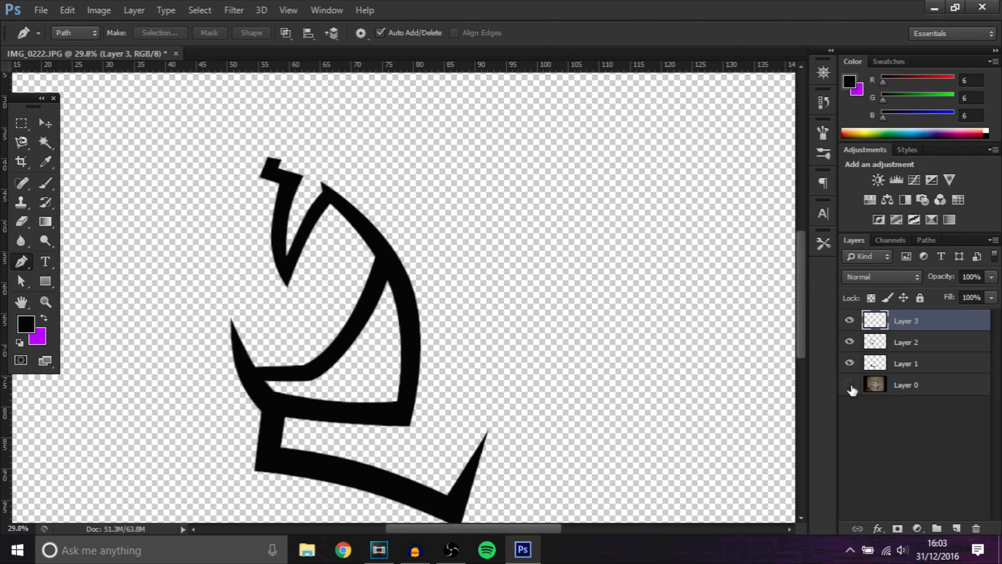
pyautogui.click(850, 384)
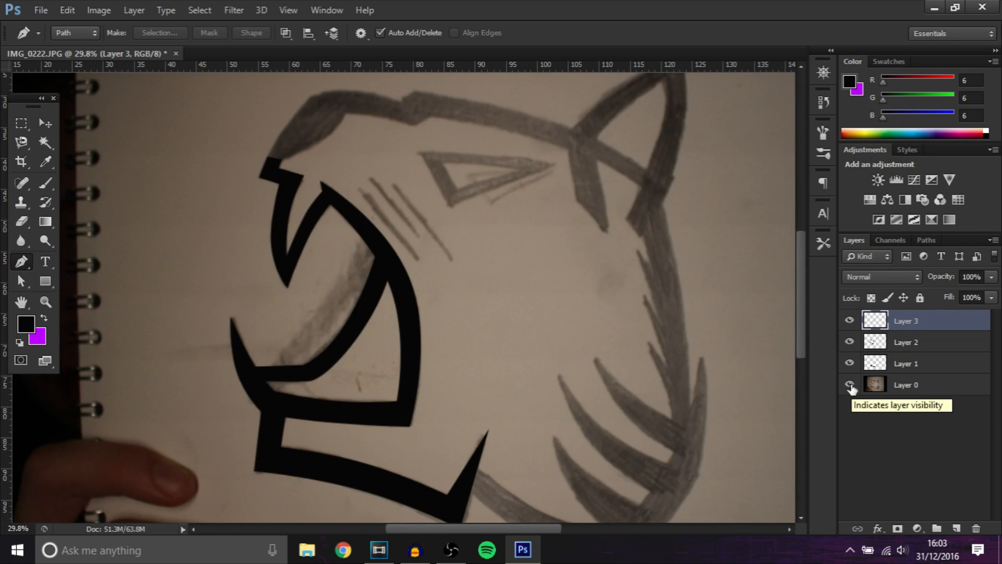
# - Add a new layer and start a Pen tool path at the upper outer corner of the black nose shape
pyautogui.scroll(2, 655, 264)
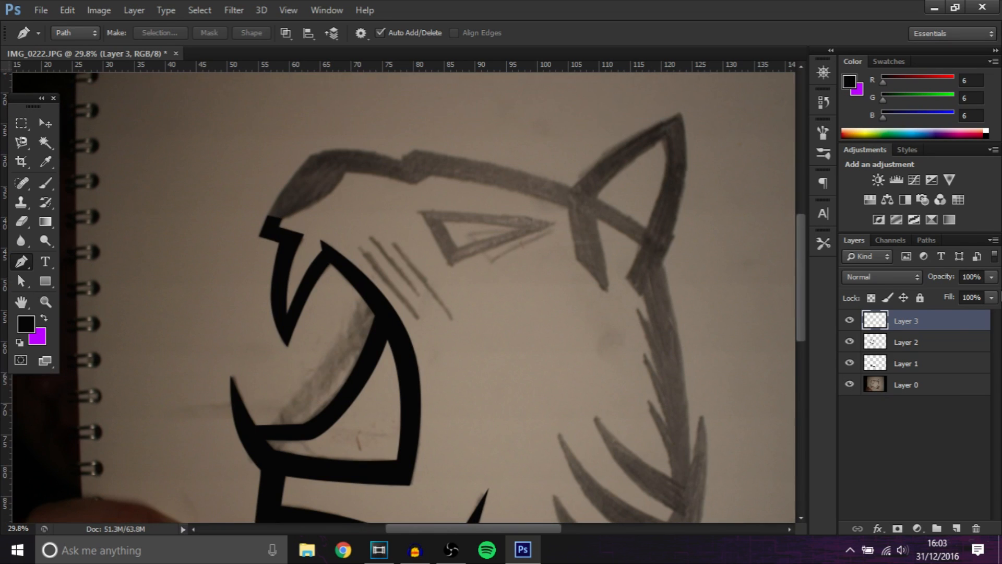
pyautogui.click(956, 531)
pyautogui.scroll(6, 277, 214)
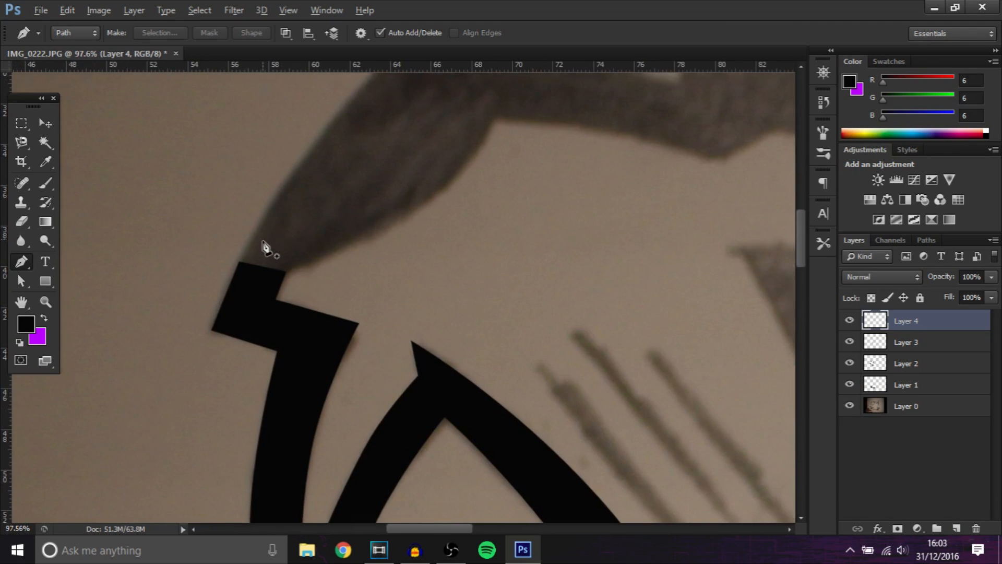
pyautogui.scroll(4, 264, 245)
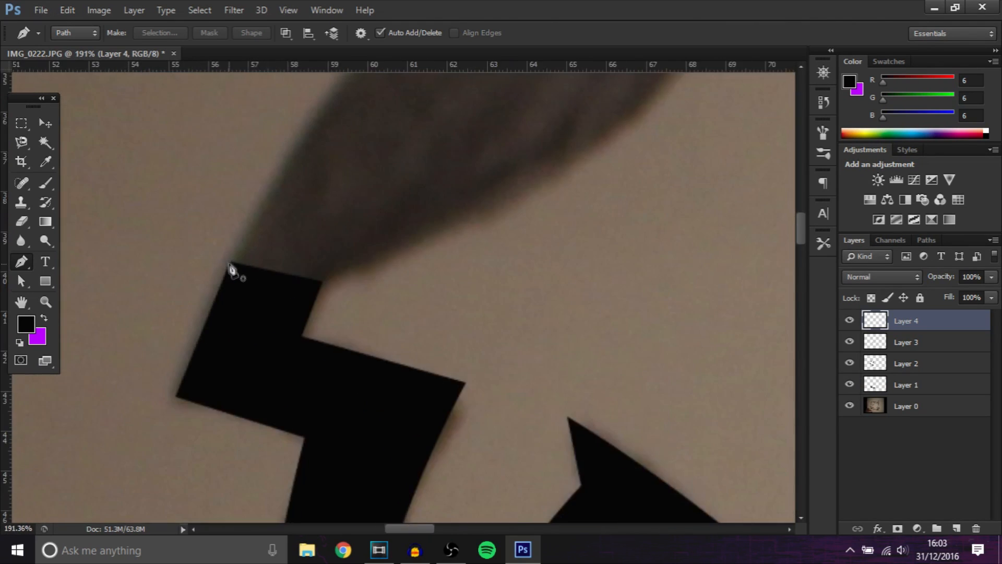
pyautogui.scroll(-5, 232, 269)
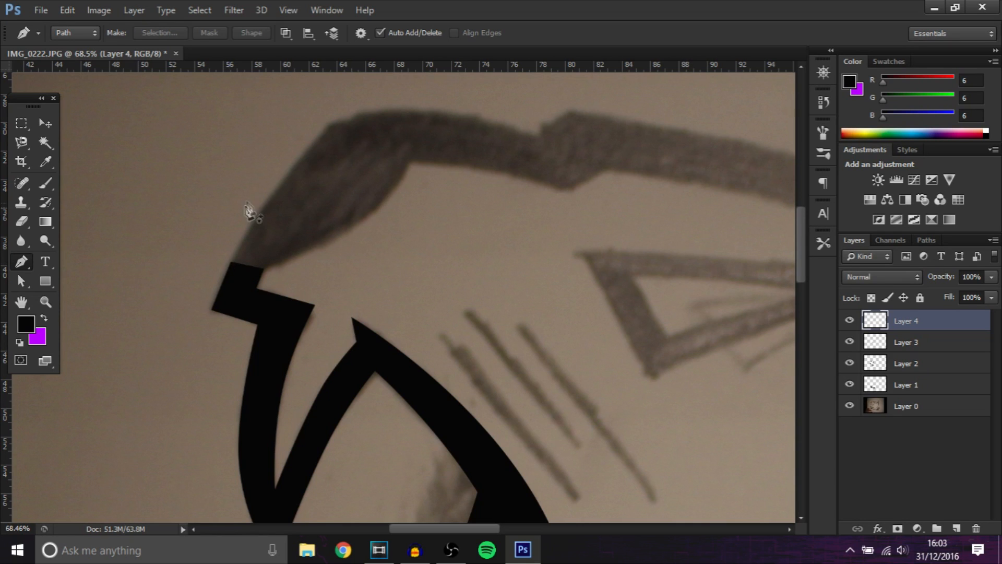
pyautogui.scroll(3, 222, 259)
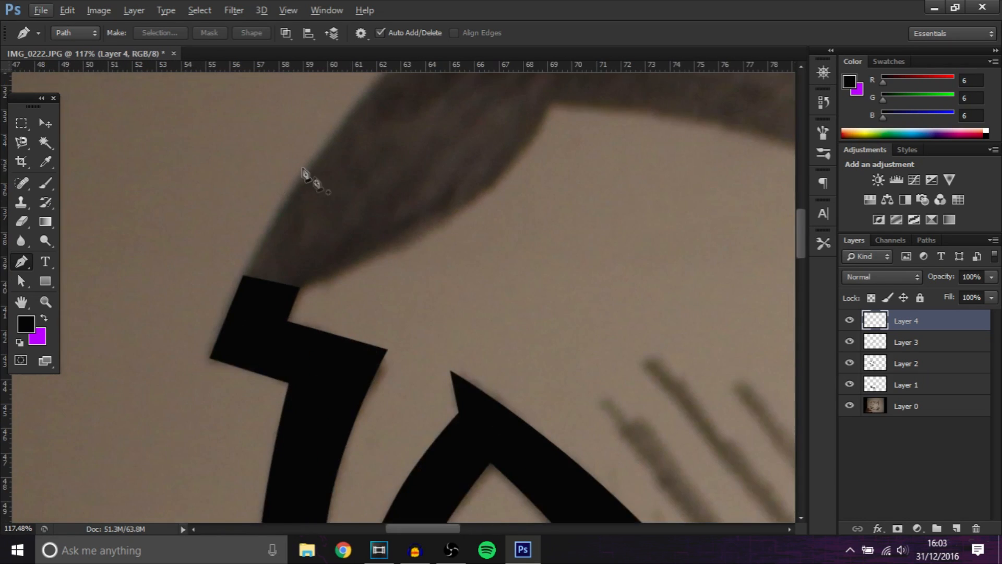
pyautogui.scroll(5, 323, 195)
pyautogui.scroll(-2, 193, 399)
pyautogui.scroll(3, 198, 440)
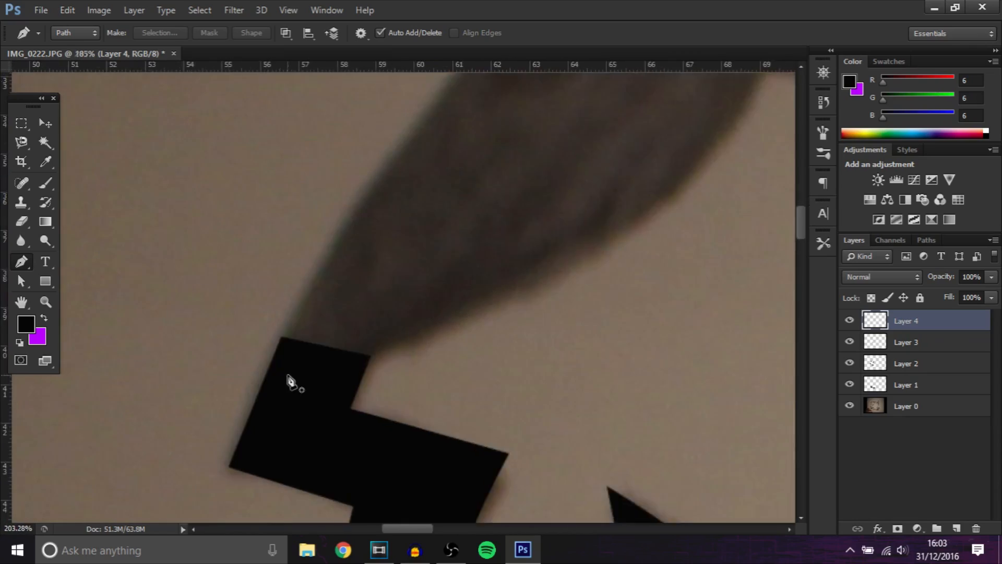
pyautogui.scroll(4, 291, 380)
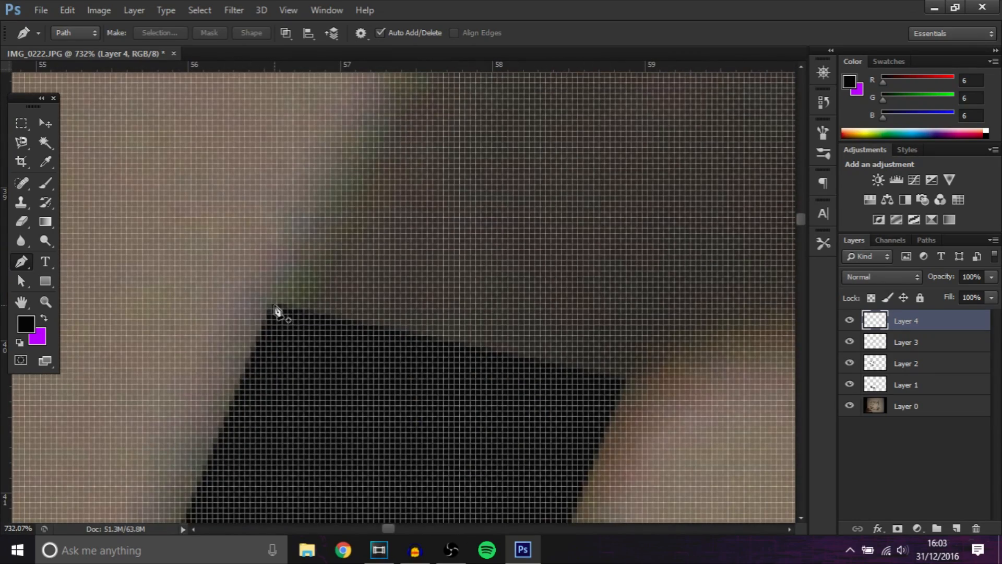
pyautogui.scroll(-3, 278, 312)
pyautogui.scroll(2, 302, 313)
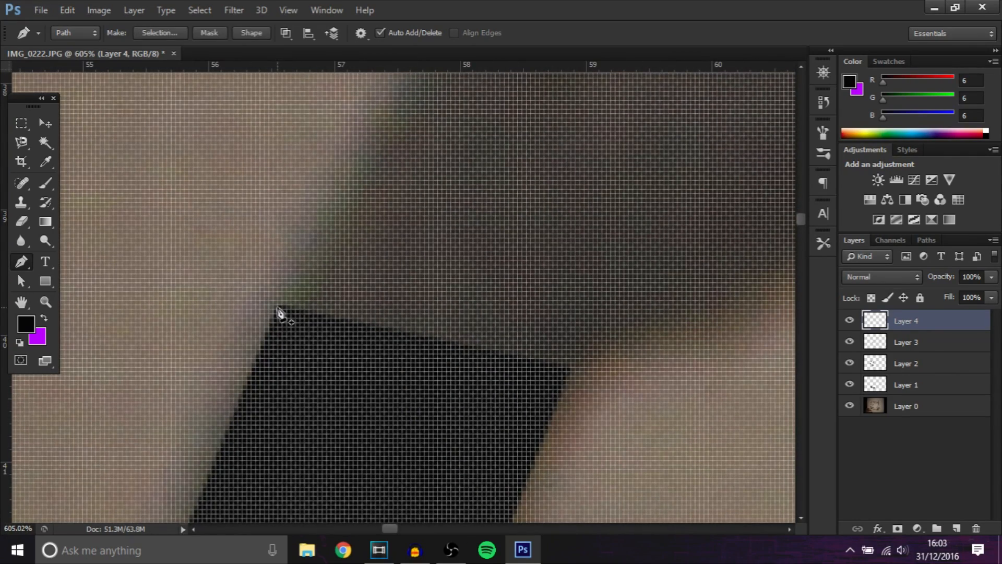
pyautogui.scroll(1, 279, 313)
pyautogui.scroll(-3, 282, 311)
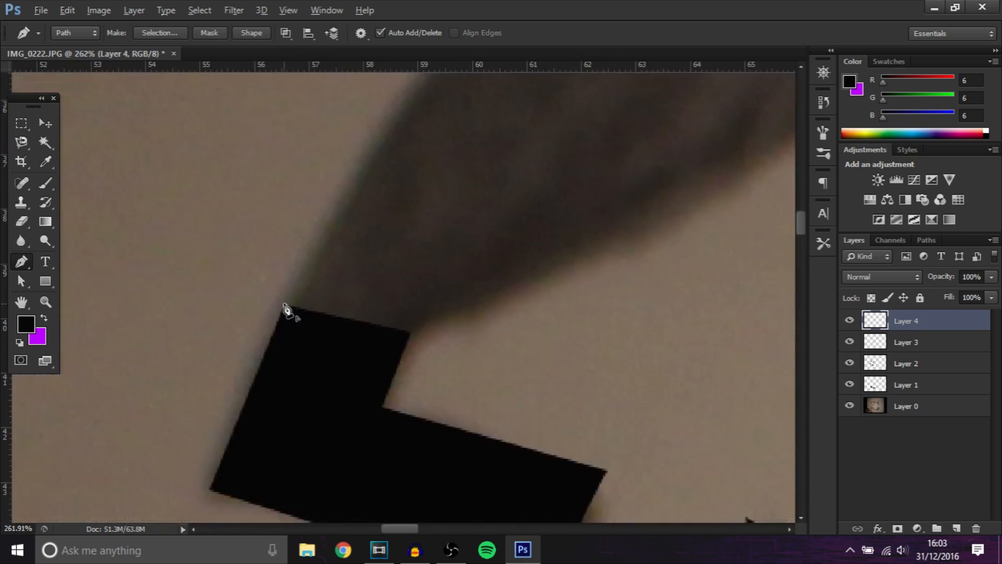
# - Trace the snout's outer edge with curved path segments over its top to the notch before the forehead
pyautogui.scroll(-5, 286, 308)
pyautogui.scroll(3, 365, 218)
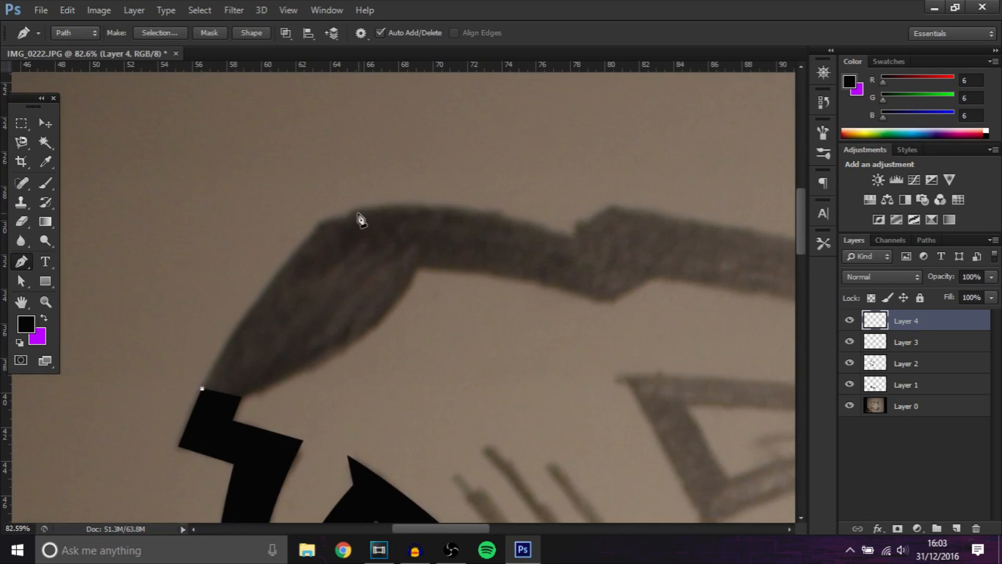
pyautogui.click(354, 209)
pyautogui.moveTo(306, 279); pyautogui.dragTo(280, 268)
pyautogui.click(572, 238)
pyautogui.click(463, 224)
pyautogui.moveTo(463, 224); pyautogui.dragTo(467, 217)
# - Extend the path up over the notch and along the forehead's upper edge to the ear's base, curving it to the sketch
pyautogui.scroll(-3, 412, 280)
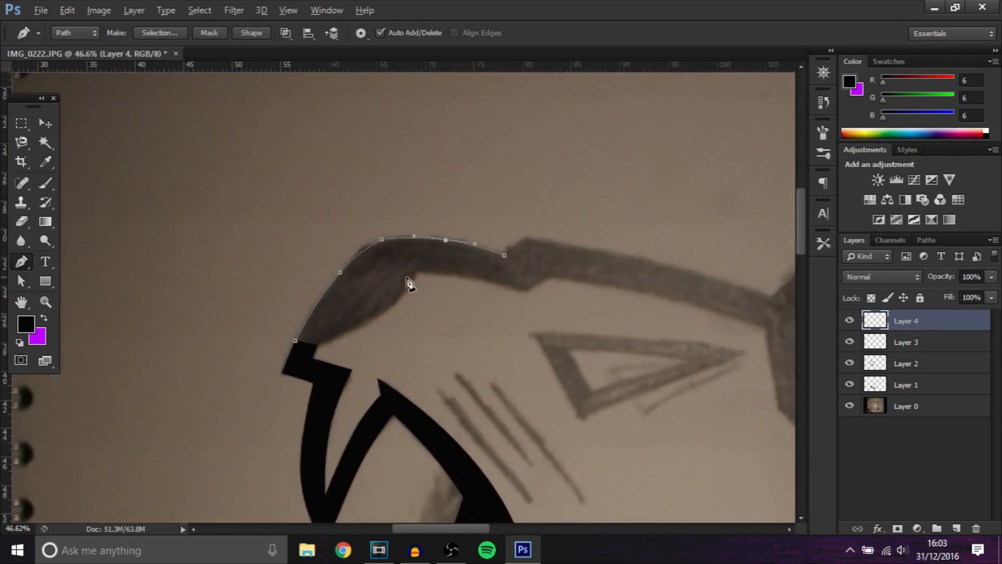
pyautogui.scroll(-1, 407, 278)
pyautogui.moveTo(431, 531); pyautogui.dragTo(446, 528)
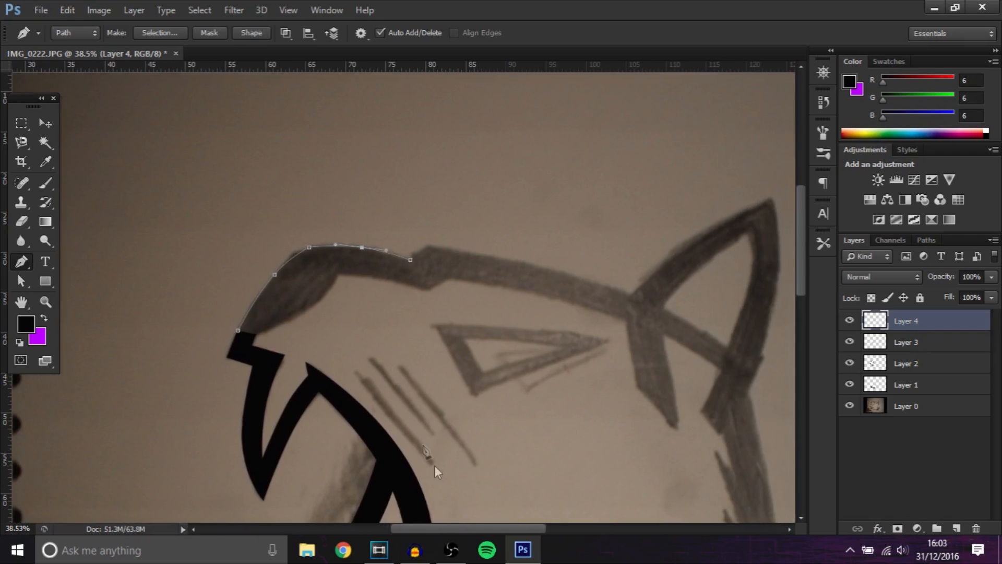
pyautogui.scroll(2, 356, 256)
pyautogui.click(429, 244)
pyautogui.moveTo(519, 521); pyautogui.dragTo(550, 464)
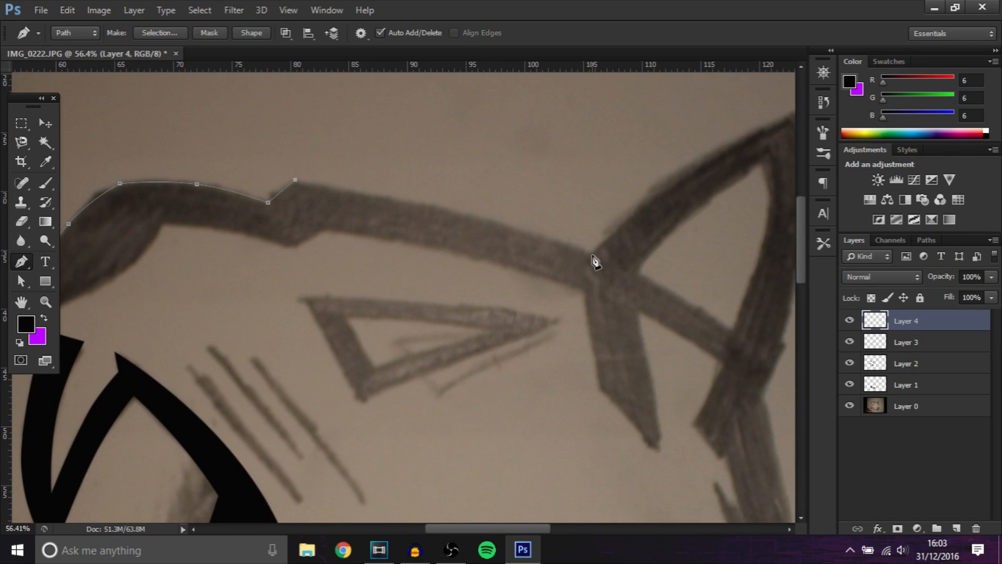
pyautogui.click(592, 254)
pyautogui.moveTo(450, 219); pyautogui.dragTo(452, 207)
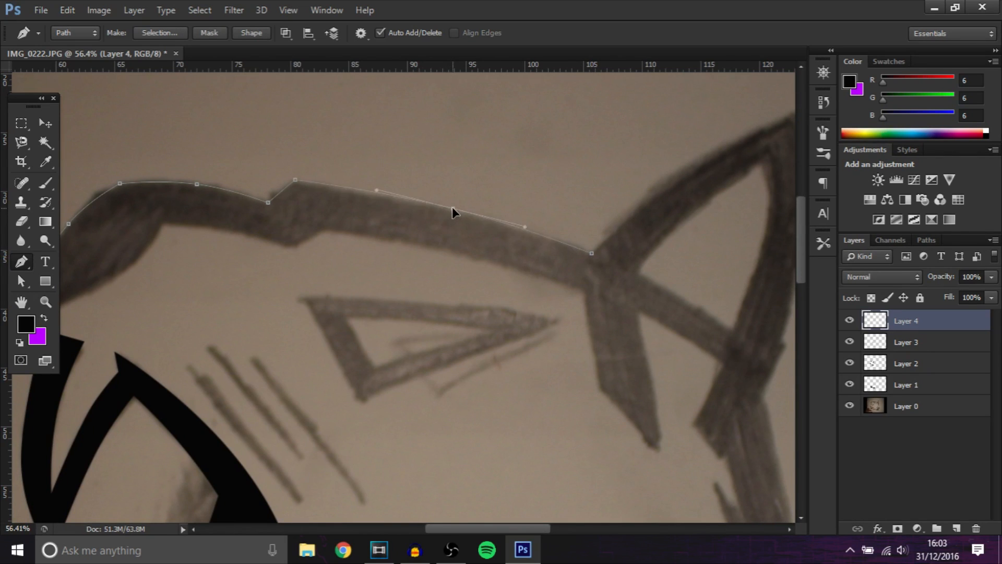
# - Trace back along the forehead's lower edge, around the lower notch, to the inner bend of the snout
pyautogui.click(584, 292)
pyautogui.moveTo(446, 257); pyautogui.dragTo(449, 249)
pyautogui.click(288, 246)
pyautogui.moveTo(218, 236); pyautogui.dragTo(219, 228)
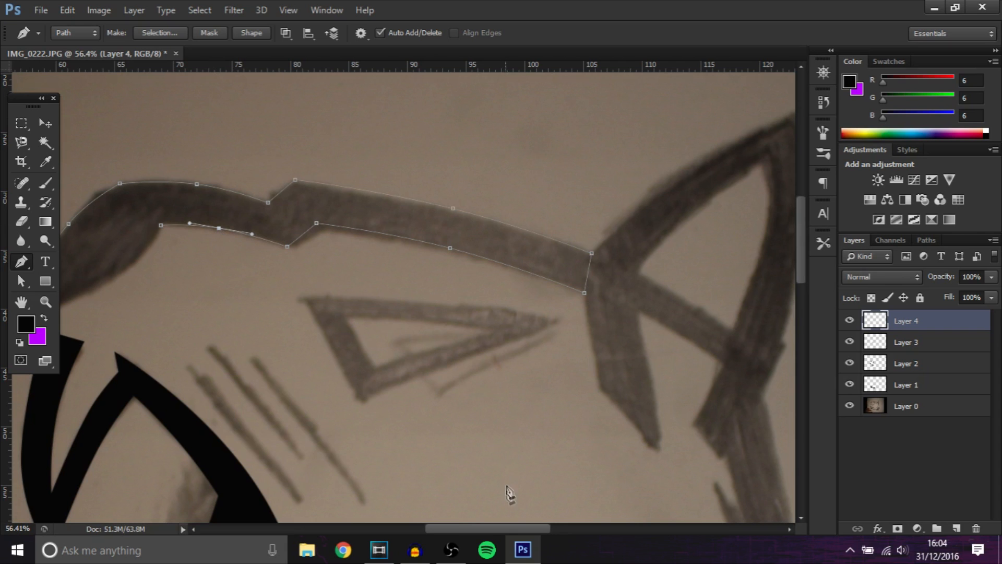
# - Place an anchor at the nose shape's inner corner, curve the snout's lower edge outward to the sketch, and close the path
pyautogui.moveTo(504, 524); pyautogui.dragTo(467, 524)
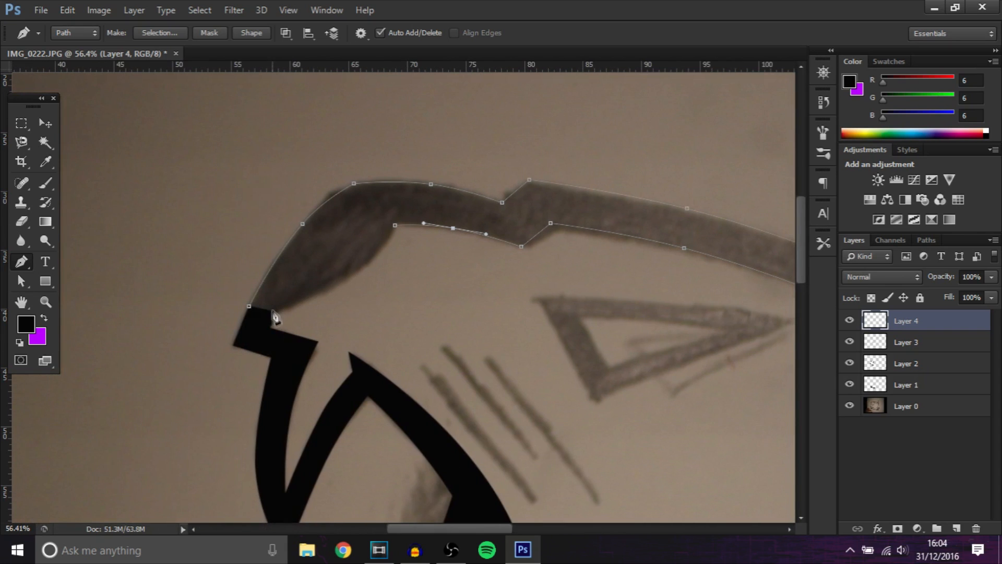
pyautogui.scroll(20, 285, 311)
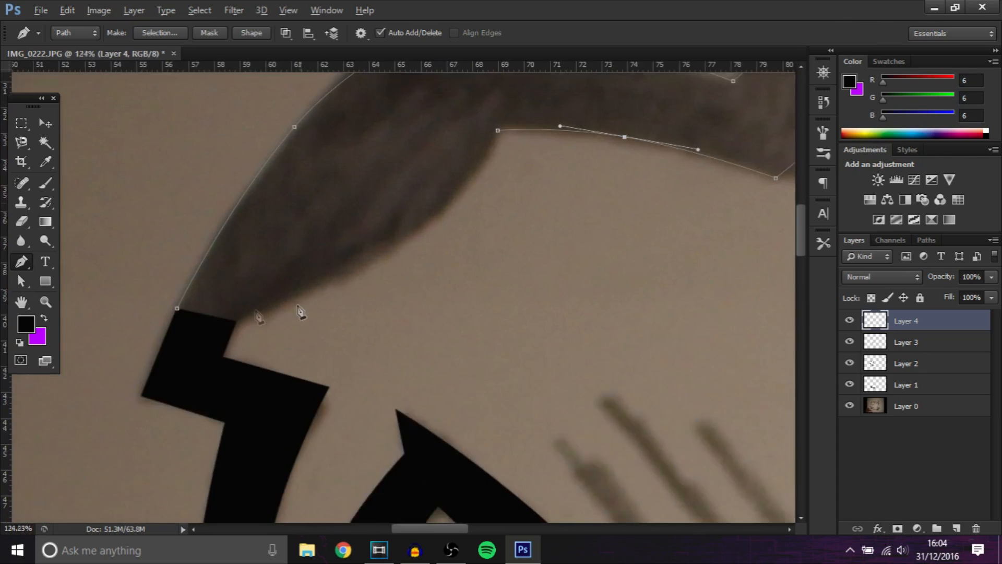
pyautogui.scroll(-4, 277, 360)
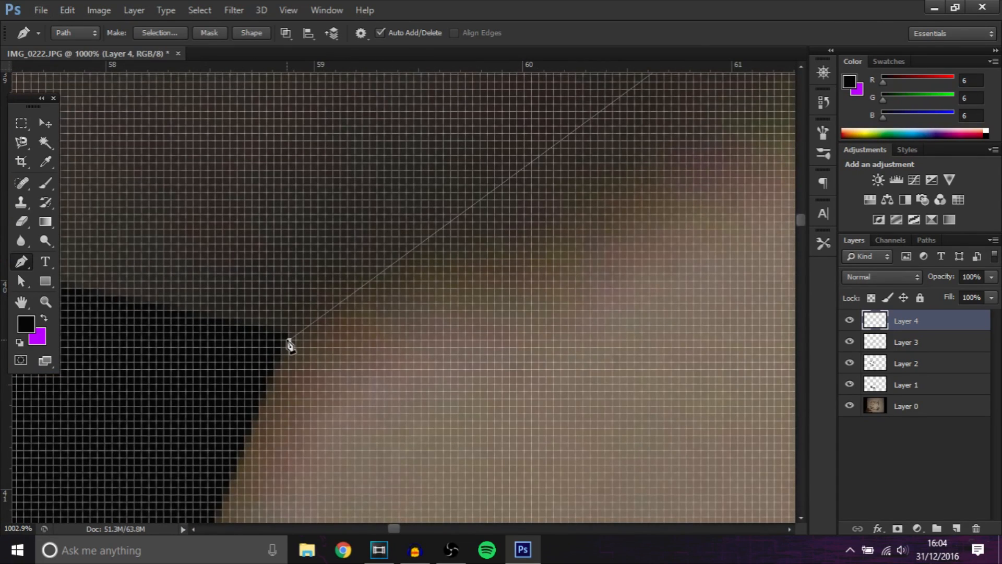
pyautogui.scroll(-4, 288, 342)
pyautogui.hotkey('ctrl', 'alt', 'z')
pyautogui.click(287, 338)
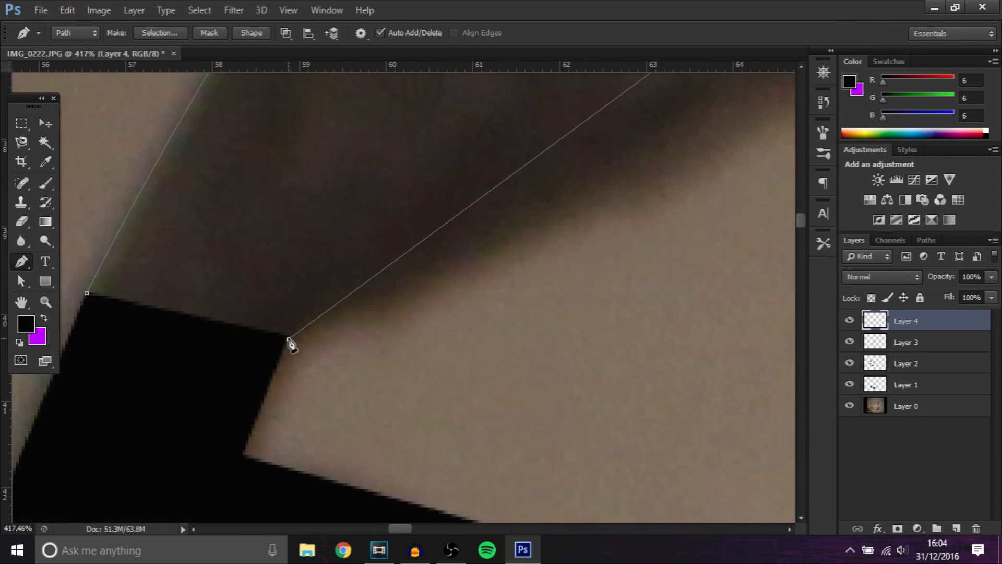
pyautogui.hotkey('ctrl', 'alt', 'z')
pyautogui.click(285, 348)
pyautogui.scroll(-8, 282, 345)
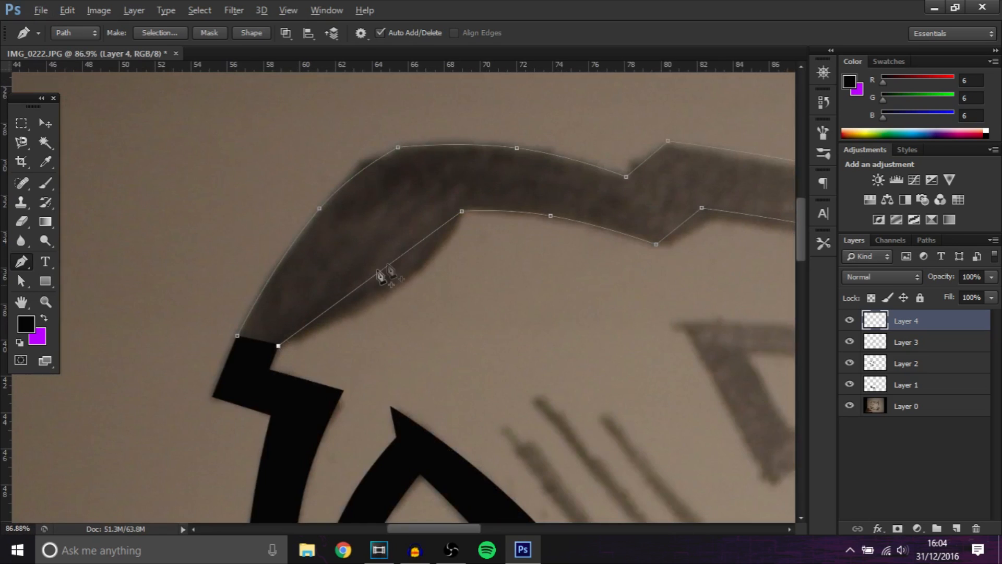
pyautogui.moveTo(402, 261); pyautogui.dragTo(414, 272)
pyautogui.click(238, 336)
# - Fill the snout and forehead path with the custom colour in Normal mode at 100% opacity
pyautogui.rightClick(363, 264)
pyautogui.click(441, 285)
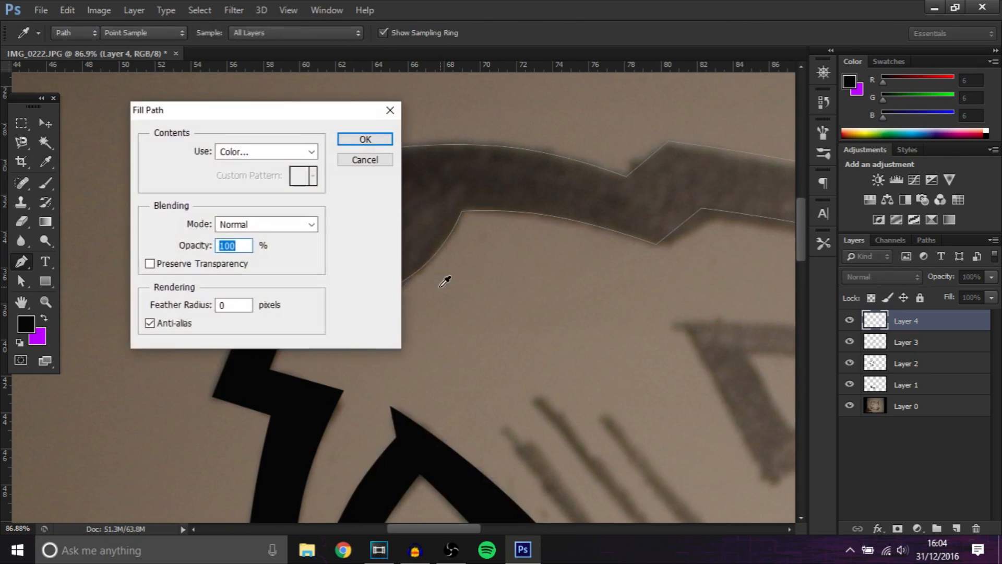
pyautogui.press('Return')
pyautogui.scroll(-5, 426, 296)
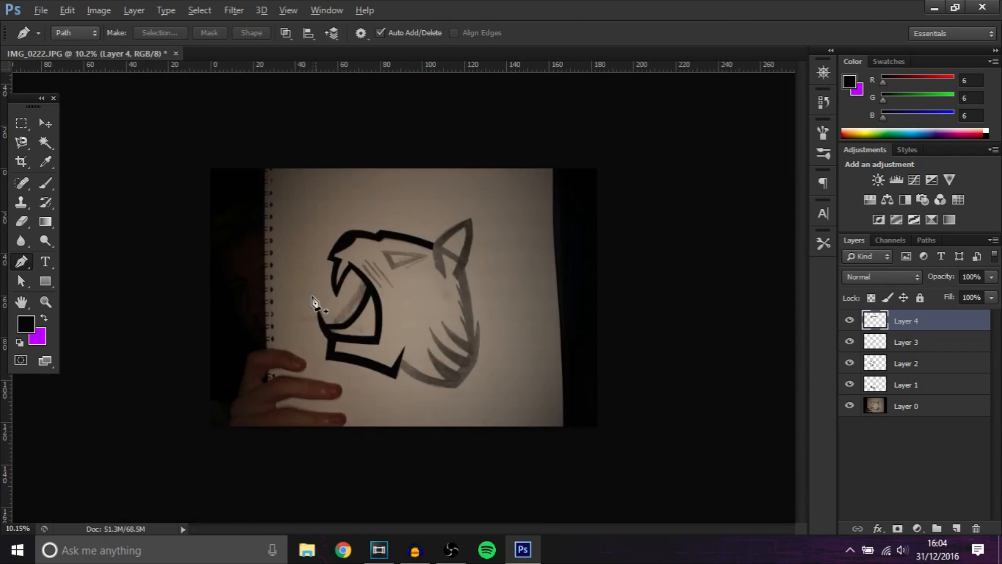
# - Compare the linework with the sketch layer shown and hidden, and inspect the seam between the nose and snout shapes up close
pyautogui.click(849, 406)
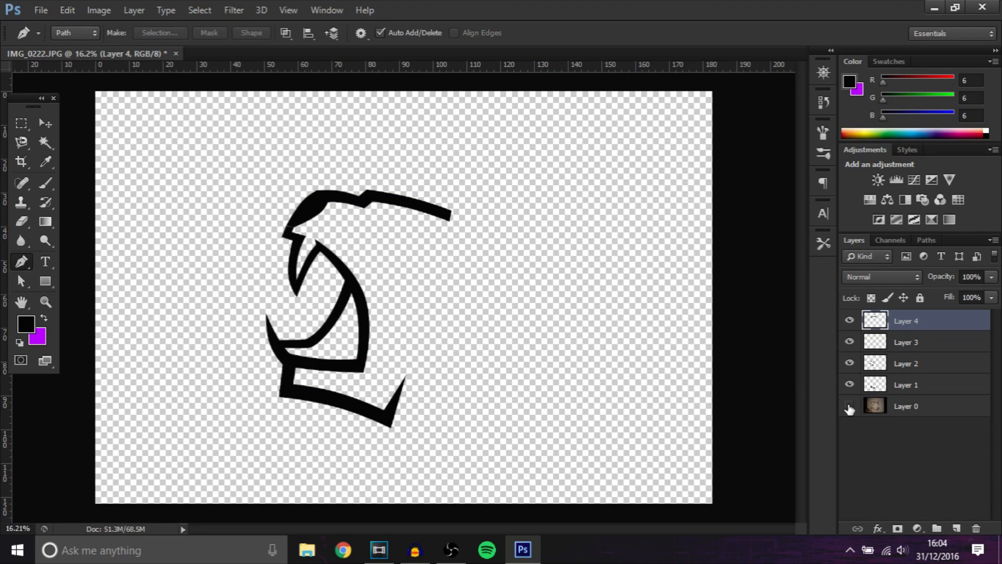
pyautogui.click(848, 406)
pyautogui.click(849, 406)
pyautogui.click(851, 406)
pyautogui.scroll(8, 178, 255)
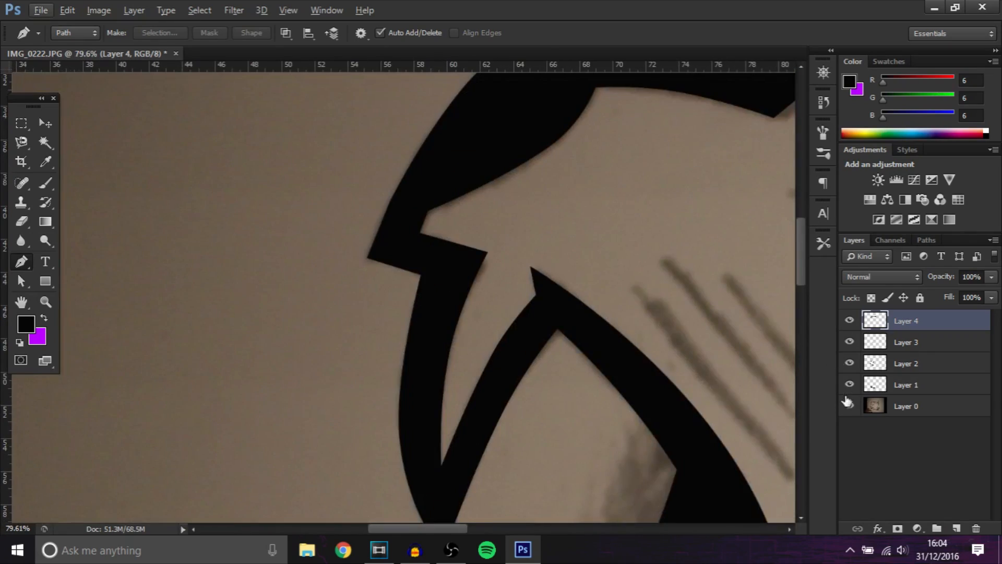
pyautogui.click(849, 405)
pyautogui.rightClick(849, 405)
pyautogui.click(908, 412)
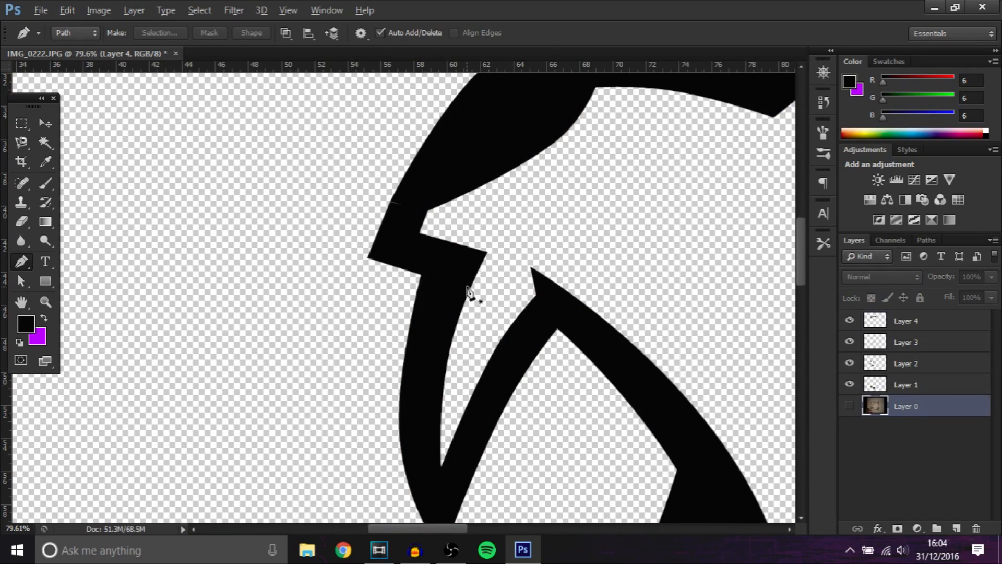
pyautogui.scroll(10, 324, 151)
pyautogui.scroll(3, 282, 215)
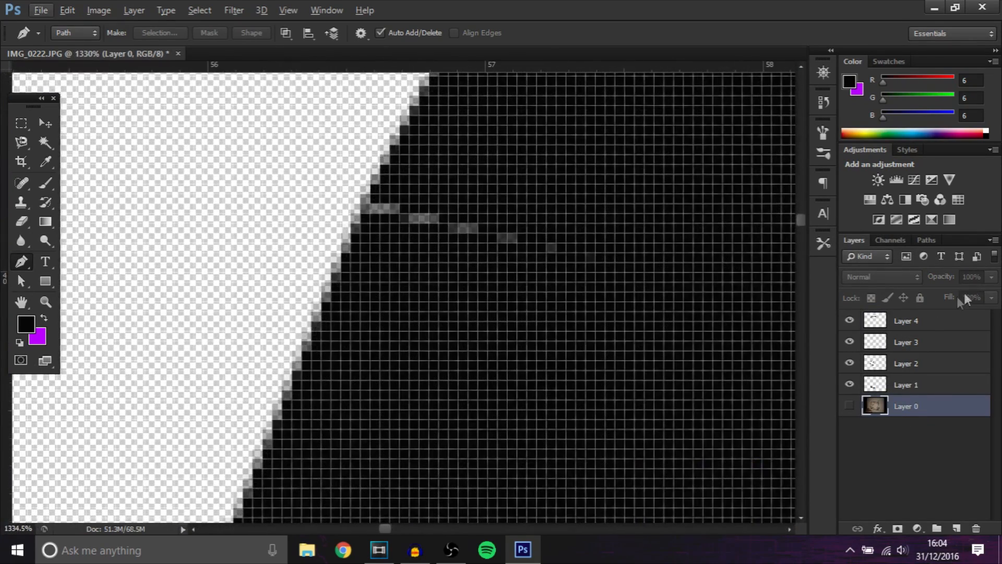
# - Select Layer 4 and outline a small patch over the seam between the nose and snout shapes with the Pen tool
pyautogui.click(850, 320)
pyautogui.click(850, 320)
pyautogui.click(908, 321)
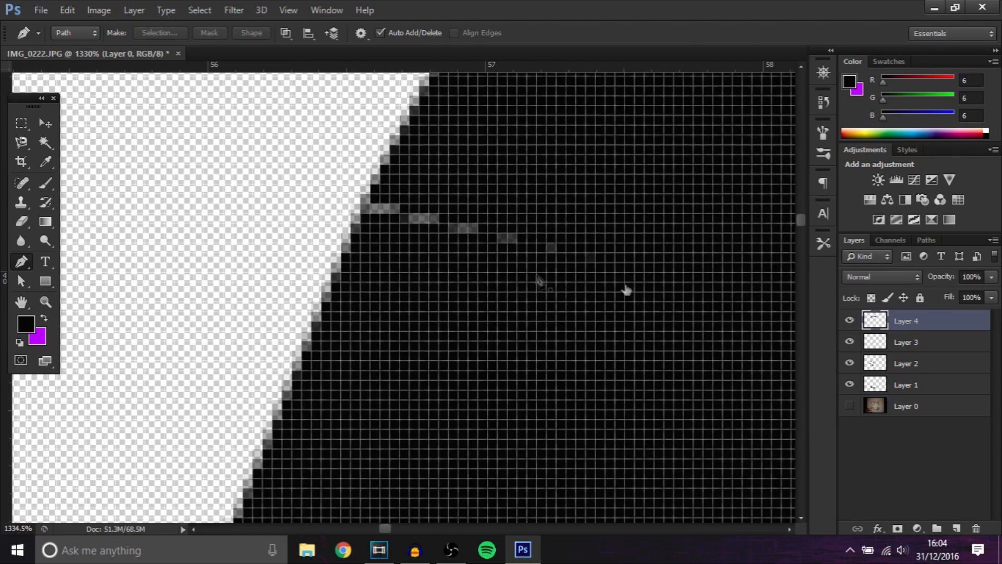
pyautogui.scroll(2, 381, 198)
pyautogui.click(373, 194)
pyautogui.click(457, 284)
pyautogui.scroll(-2, 458, 284)
pyautogui.click(602, 348)
pyautogui.click(699, 283)
pyautogui.click(549, 166)
pyautogui.click(452, 226)
pyautogui.click(426, 243)
# - Fill the patch path to cover the seam and delete the path
pyautogui.rightClick(552, 245)
pyautogui.click(580, 283)
pyautogui.press('Return')
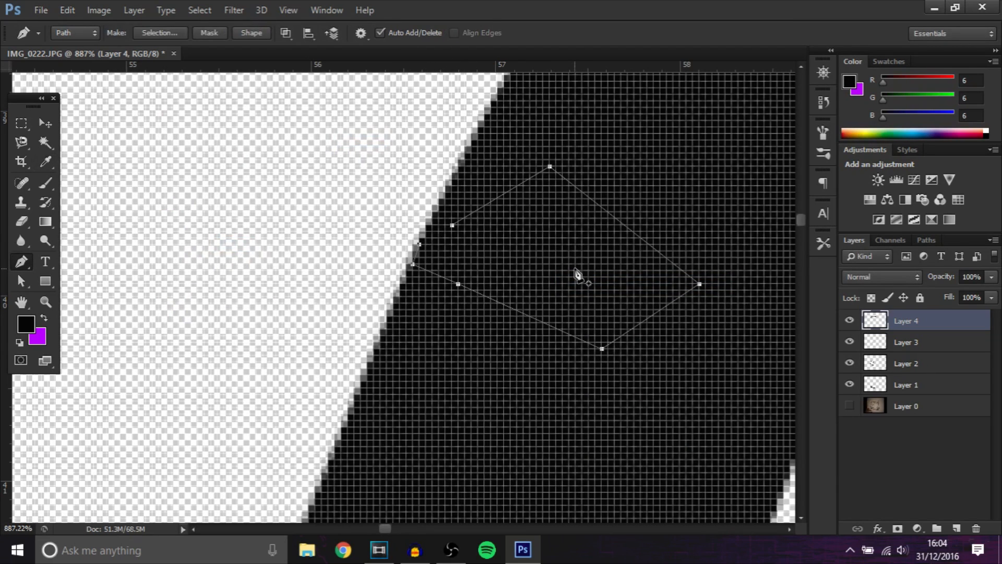
pyautogui.press('Delete')
# - Show the sketch layer again and add a new layer above Layer 4 for the ear
pyautogui.scroll(-3, 546, 317)
pyautogui.scroll(-10, 547, 324)
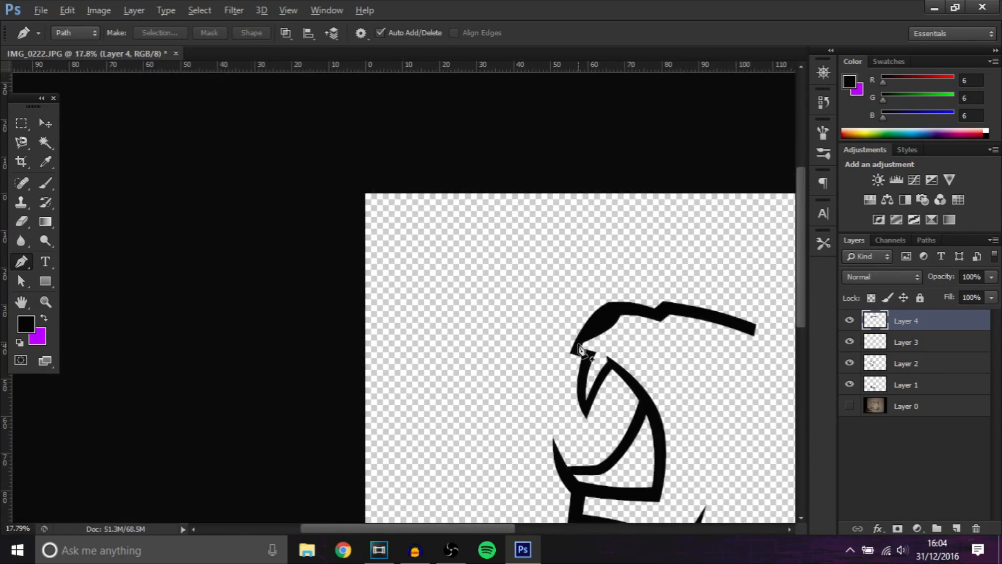
pyautogui.scroll(-6, 581, 350)
pyautogui.scroll(5, 378, 337)
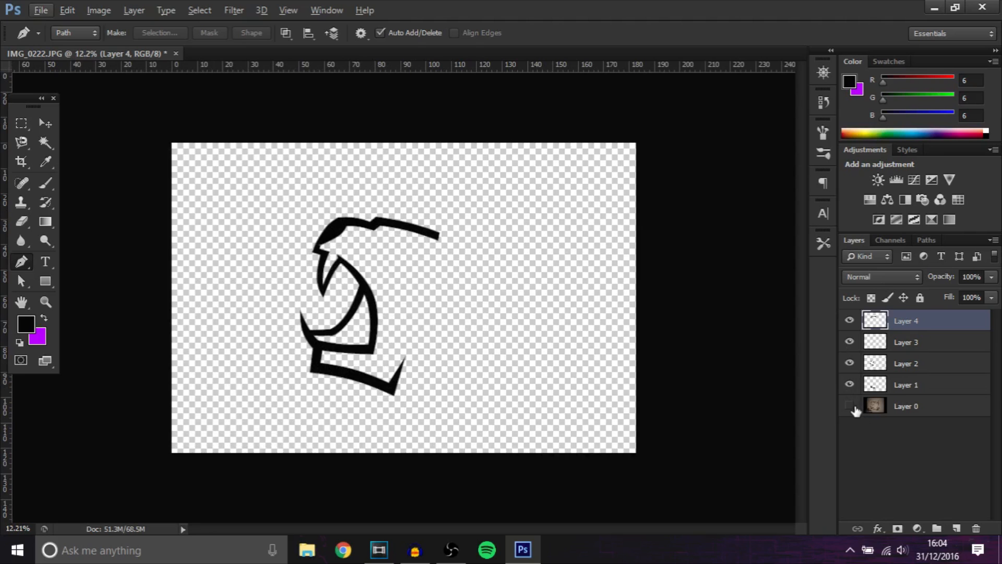
pyautogui.click(849, 405)
pyautogui.click(957, 529)
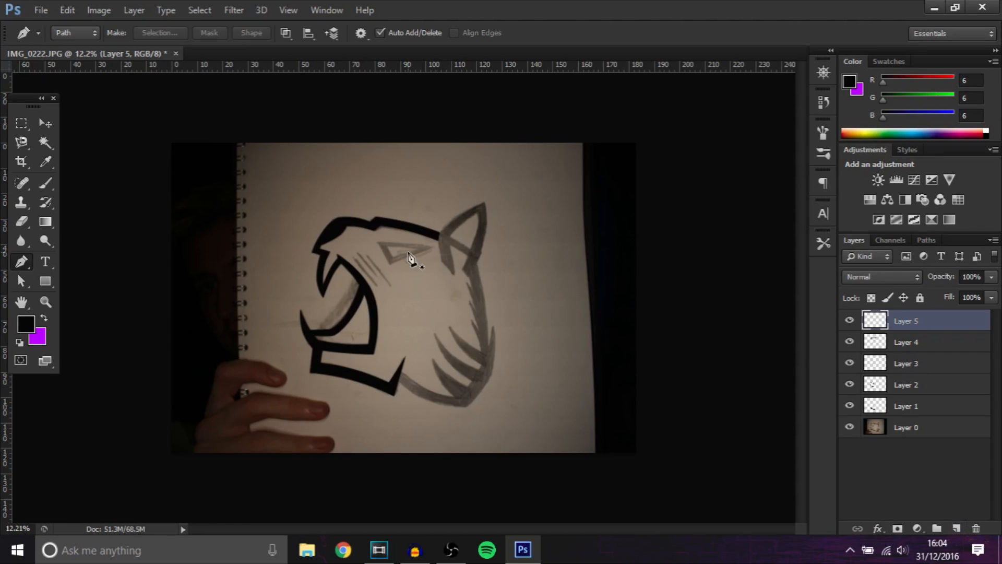
# - Trace the ear's inner outline from its front lower point up to the inner tip and down to the rear lower point
pyautogui.scroll(5, 488, 224)
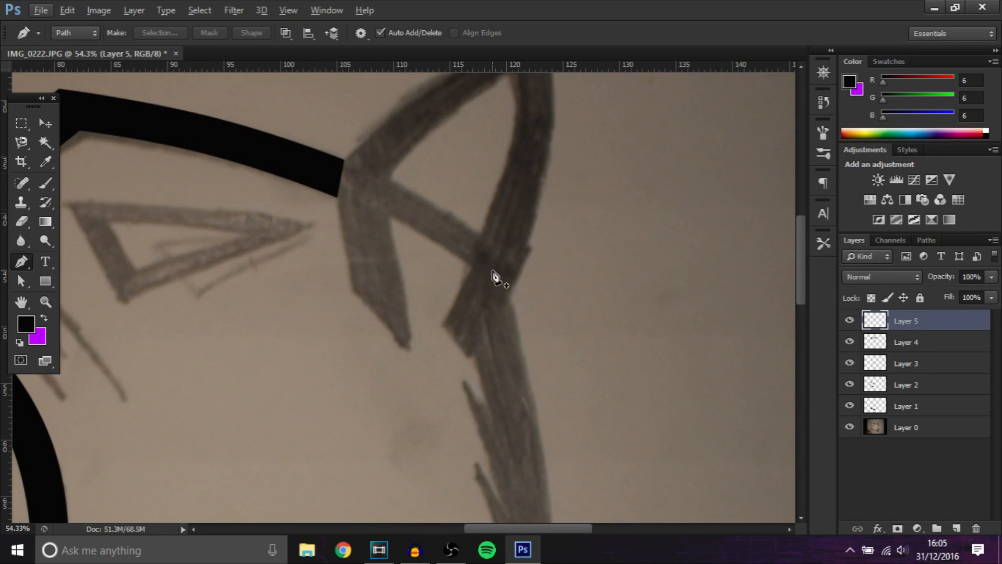
pyautogui.scroll(3, 496, 275)
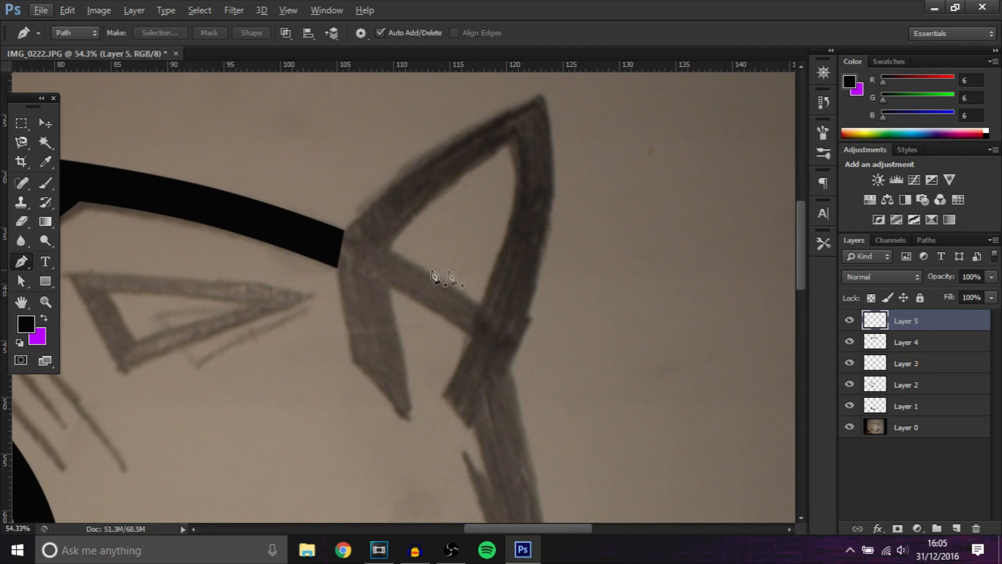
pyautogui.click(411, 419)
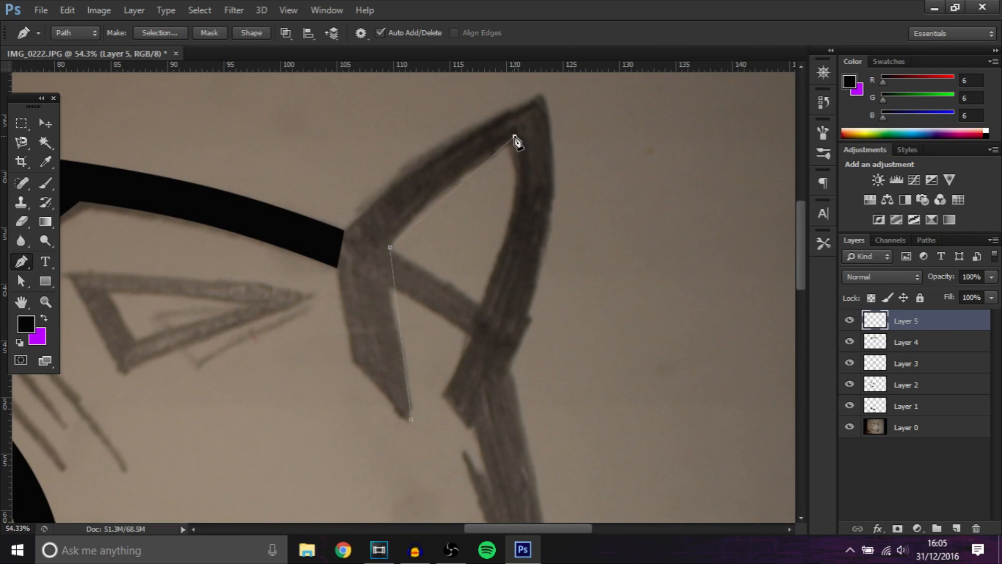
pyautogui.click(455, 184)
pyautogui.moveTo(483, 258); pyautogui.dragTo(501, 257)
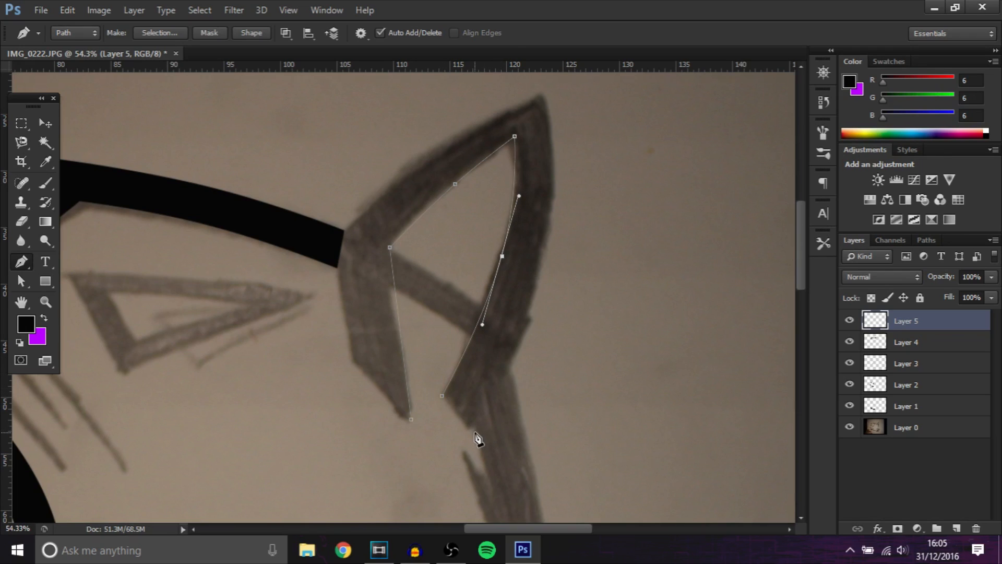
# - Trace the ear's outer outline from the rear lower point over the tip to the forehead stroke's upper corner, curving both edges
pyautogui.click(543, 88)
pyautogui.moveTo(514, 261); pyautogui.dragTo(548, 247)
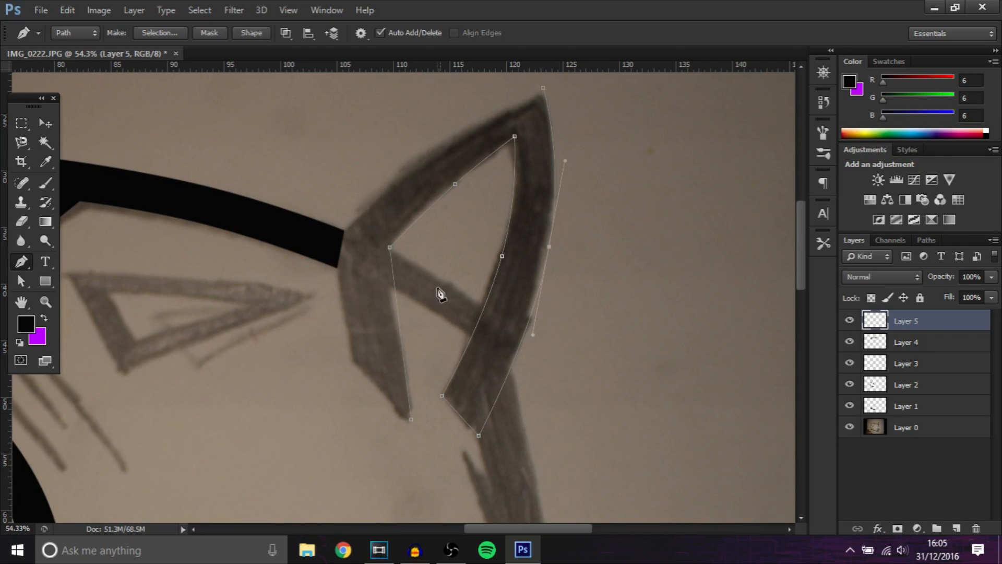
pyautogui.scroll(3, 337, 241)
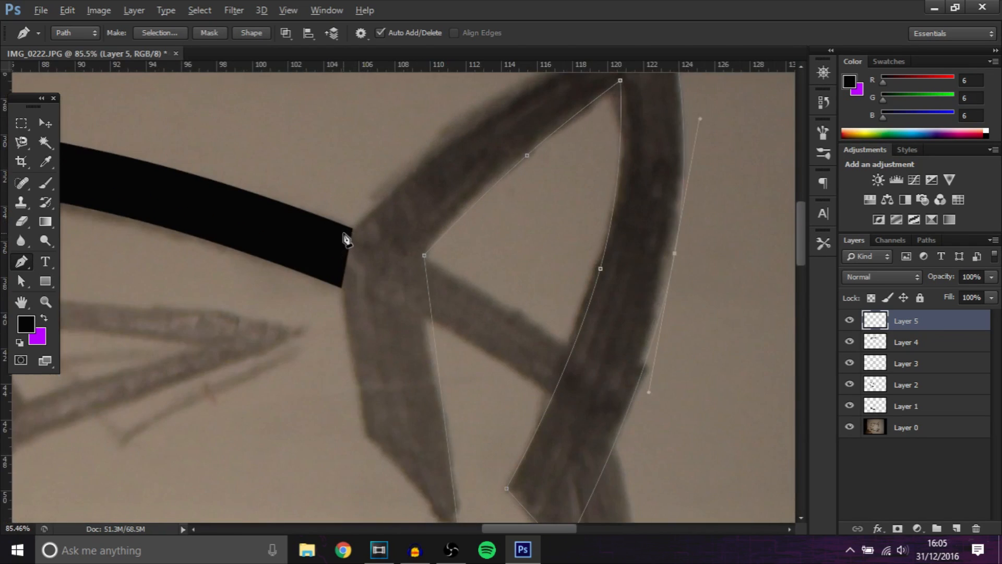
pyautogui.scroll(10, 346, 239)
pyautogui.click(362, 228)
pyautogui.scroll(-10, 512, 134)
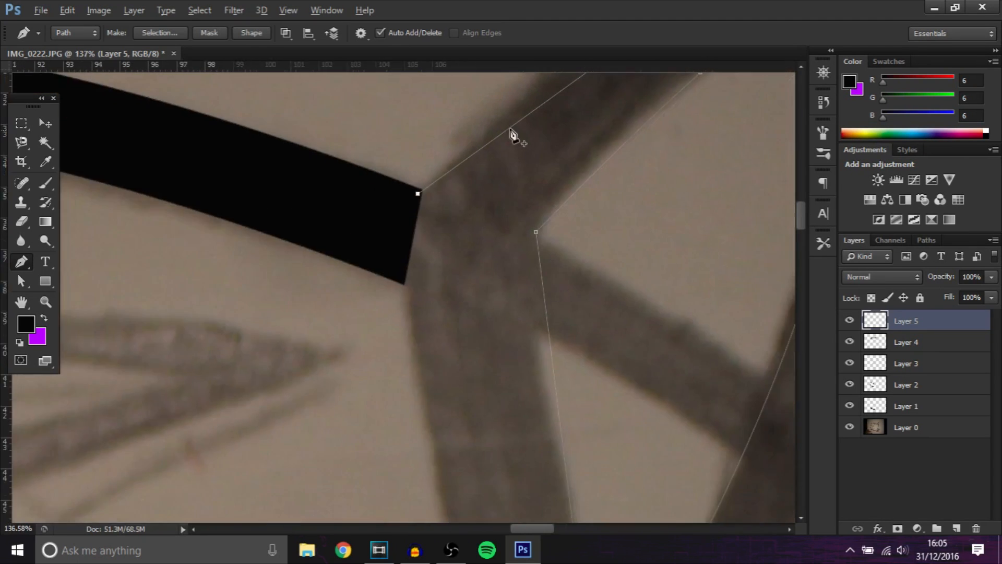
pyautogui.scroll(5, 646, 120)
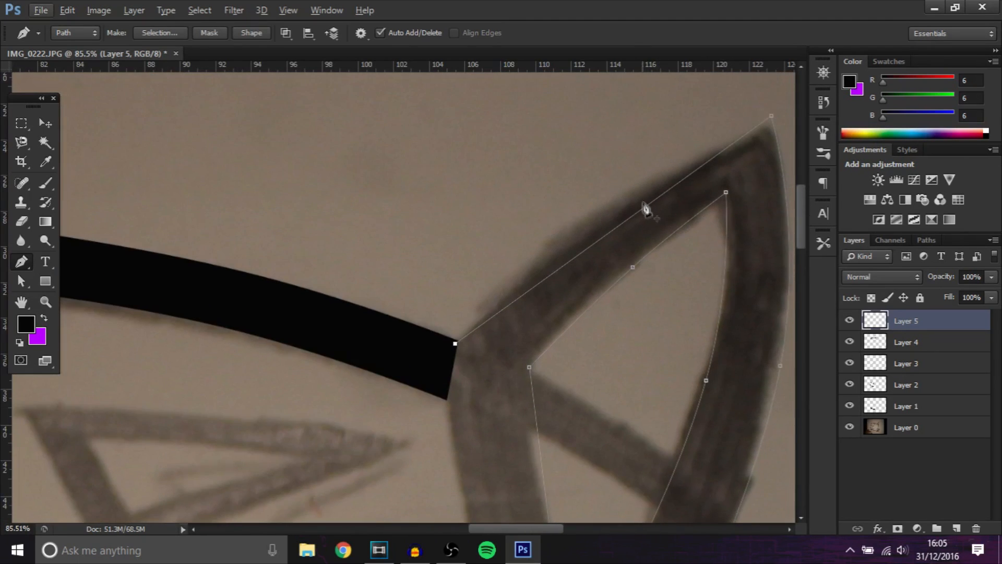
pyautogui.moveTo(624, 209); pyautogui.dragTo(611, 202)
pyautogui.scroll(-4, 614, 205)
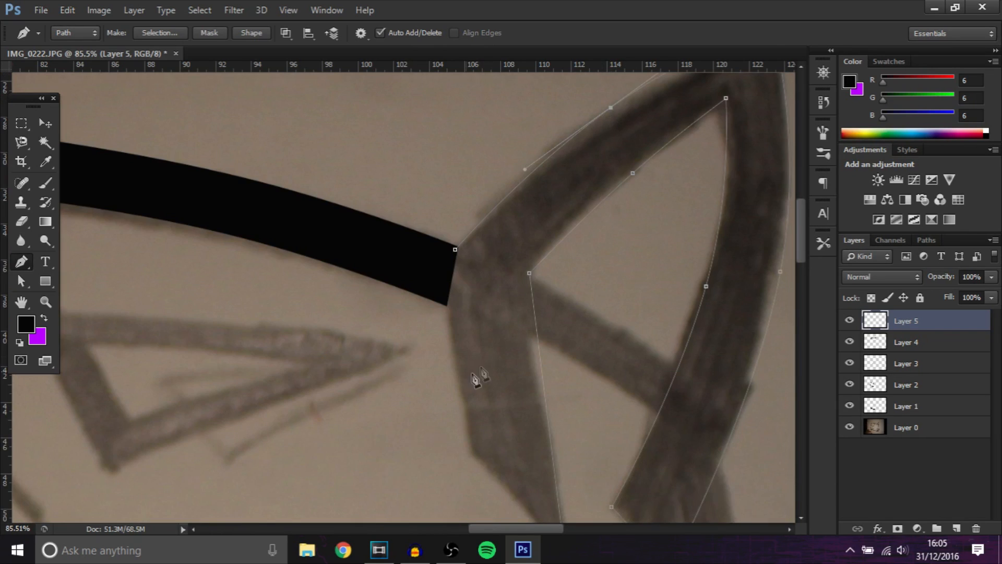
# - Continue the path along the forehead stroke's end and down the ear's front edge, closing it at the front lower point
pyautogui.scroll(5, 450, 311)
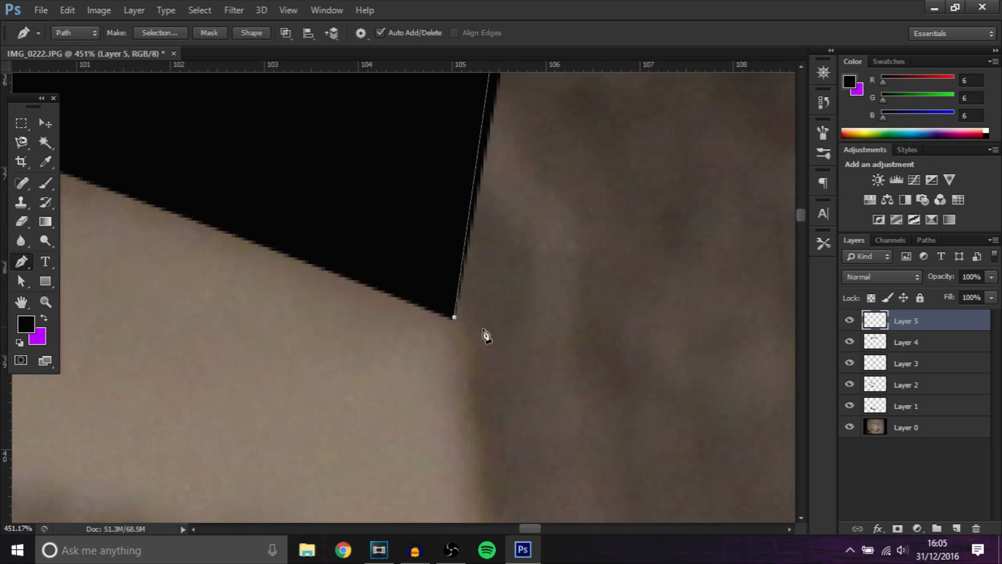
pyautogui.scroll(-3, 483, 335)
pyautogui.scroll(-5, 483, 335)
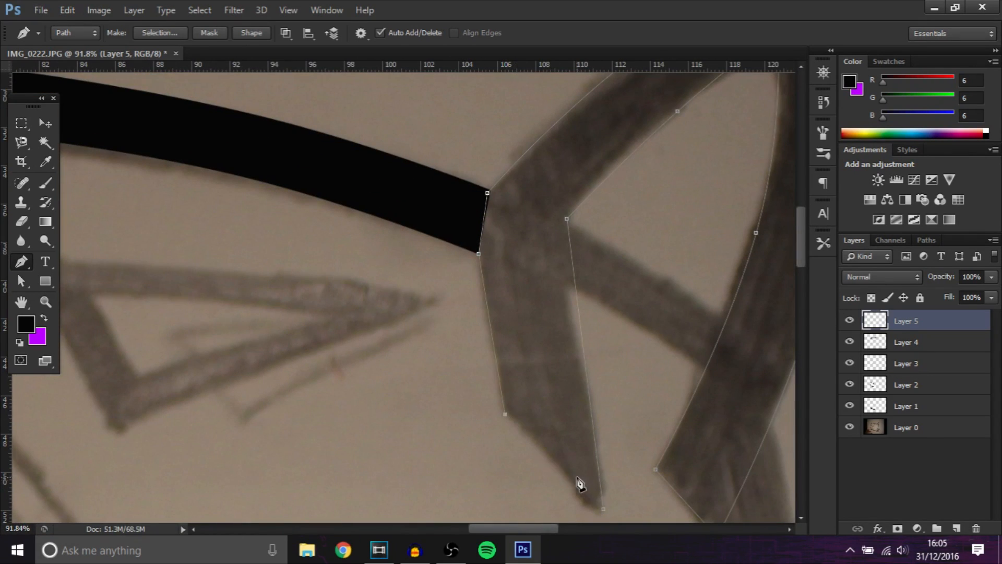
pyautogui.scroll(-3, 580, 485)
pyautogui.scroll(-5, 606, 434)
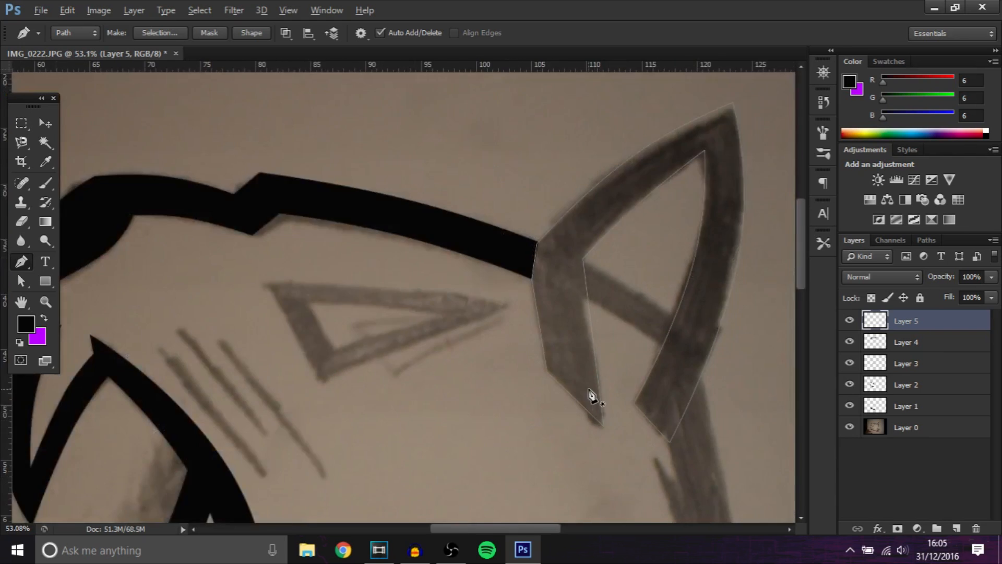
# - Fill the closed ear path on Layer 5, delete the path and hide the sketch layer
pyautogui.rightClick(658, 313)
pyautogui.click(698, 283)
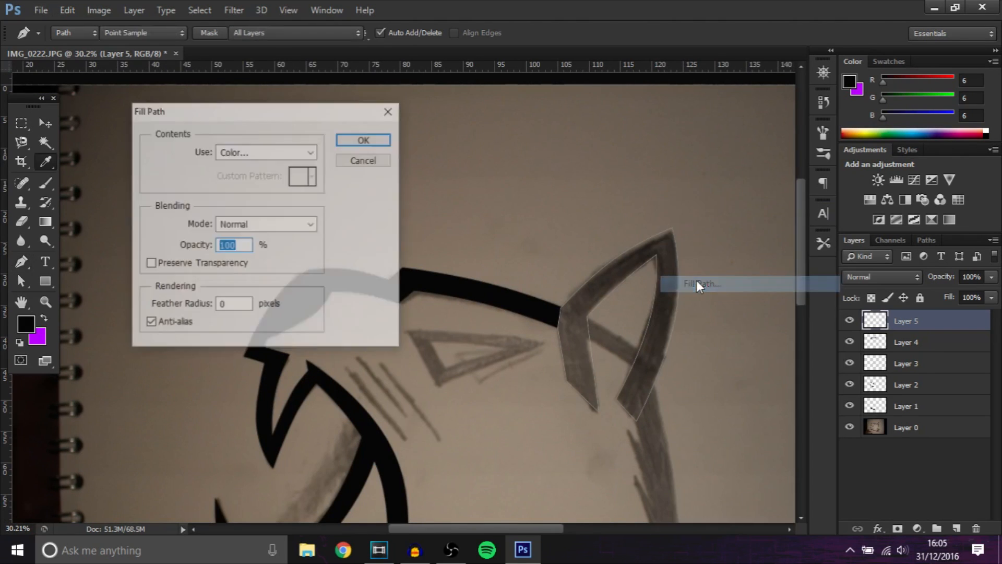
pyautogui.press('Return')
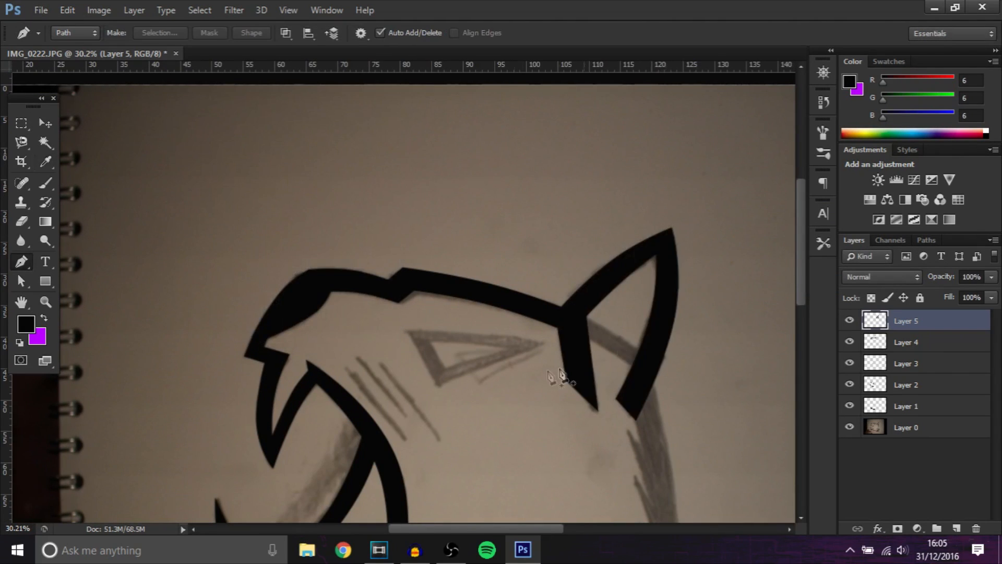
pyautogui.scroll(-2, 561, 375)
pyautogui.click(851, 427)
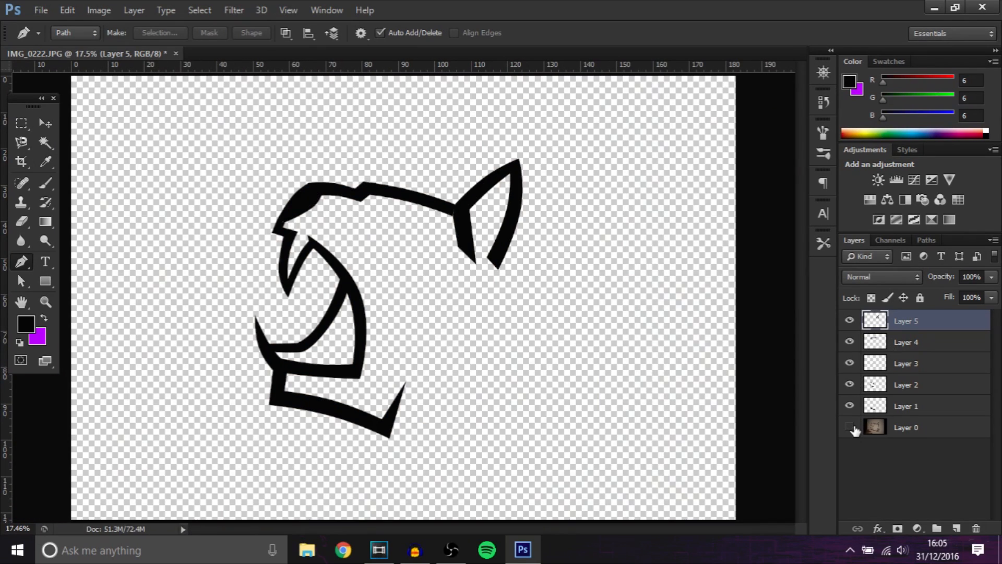
pyautogui.click(850, 428)
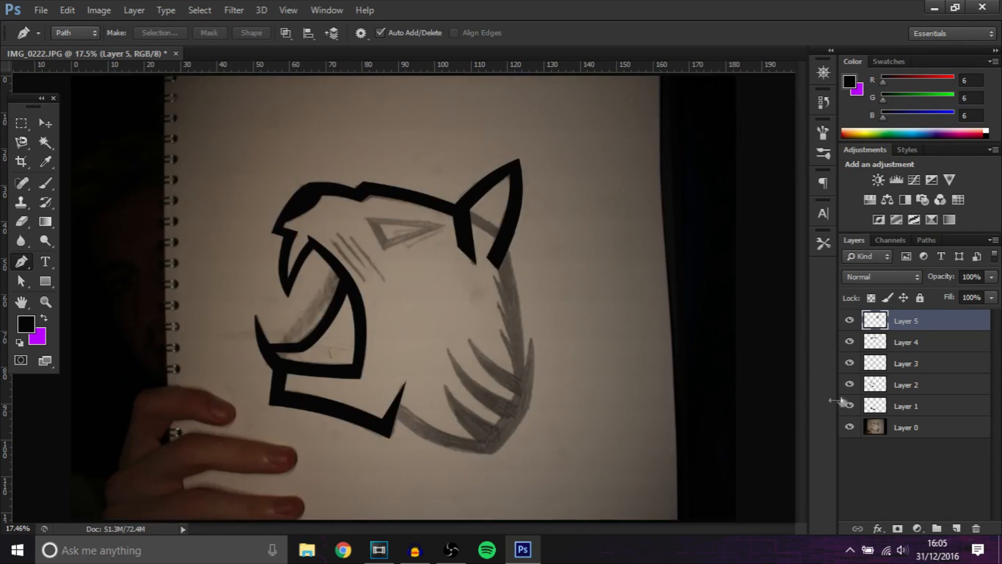
pyautogui.click(850, 427)
# - Outline a small patch over the seam where the forehead stroke's lower corner meets the ear with the Pen tool
pyautogui.scroll(8, 459, 186)
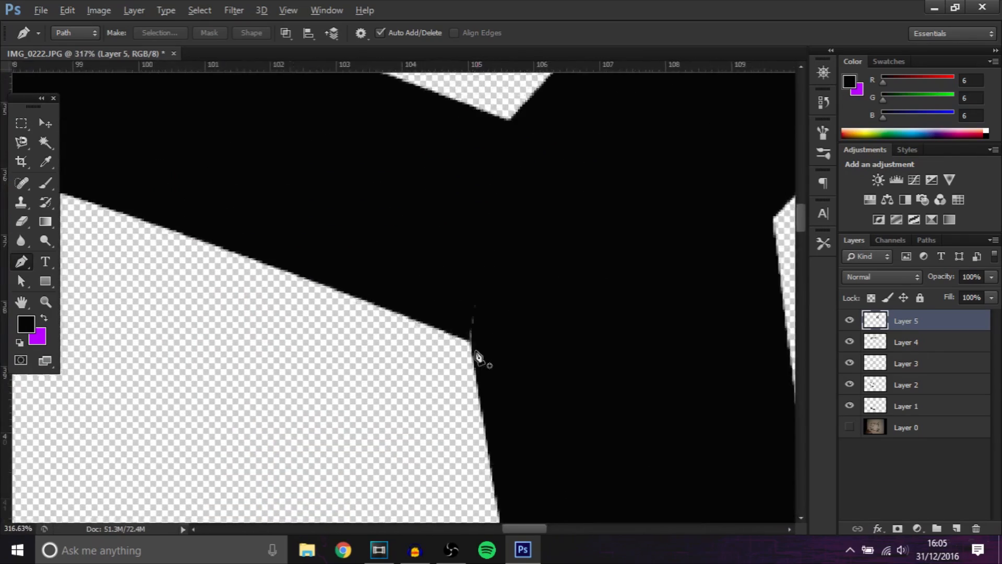
pyautogui.scroll(4, 477, 356)
pyautogui.click(465, 335)
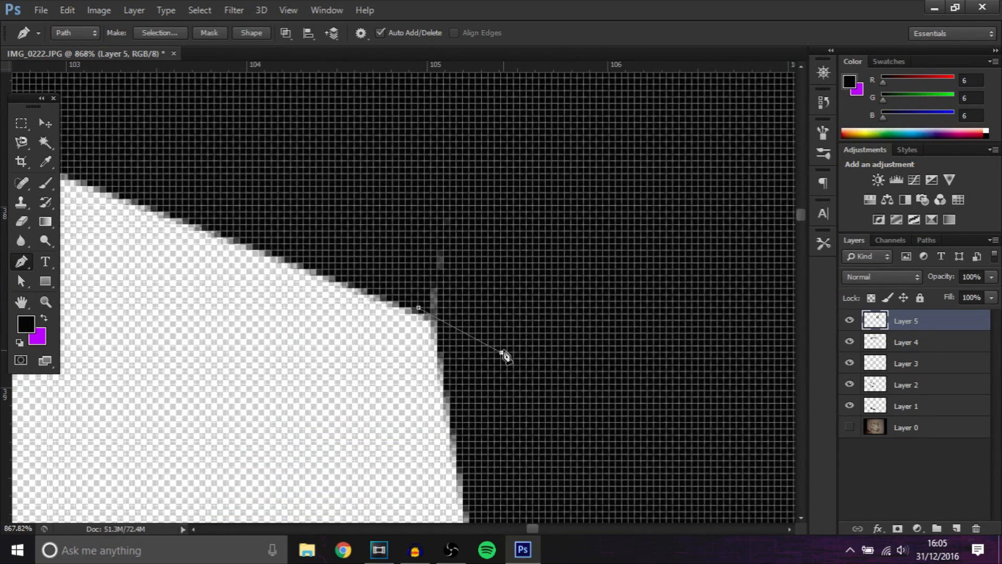
pyautogui.click(443, 186)
pyautogui.click(405, 225)
pyautogui.click(418, 302)
# - Fill the patch path to cover the seam between forehead and ear, and delete the path
pyautogui.rightClick(438, 256)
pyautogui.click(477, 284)
pyautogui.press('Return')
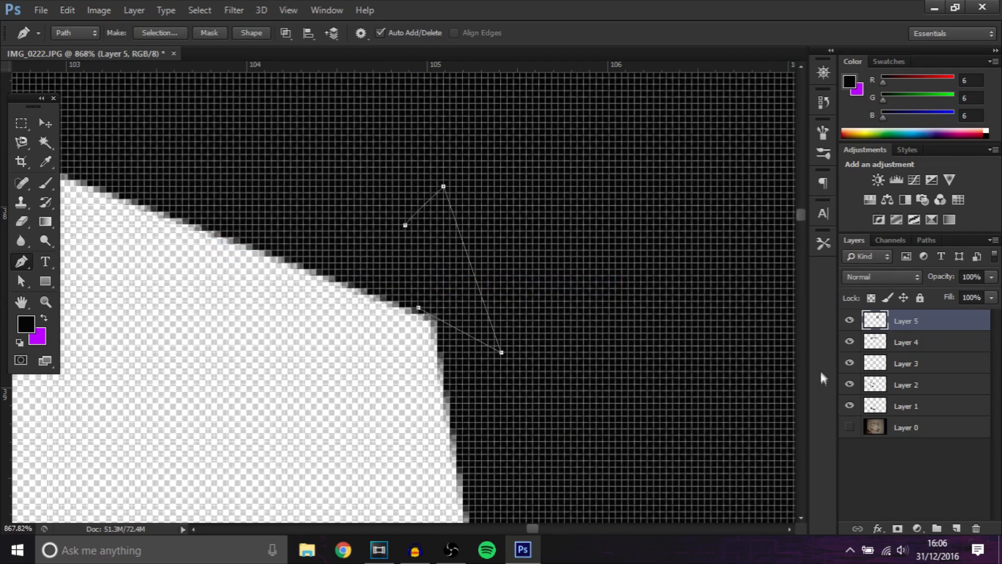
pyautogui.press('Return')
# - Examine the join between forehead and ear up close and the line art as a whole for remaining gaps
pyautogui.scroll(-10, 554, 348)
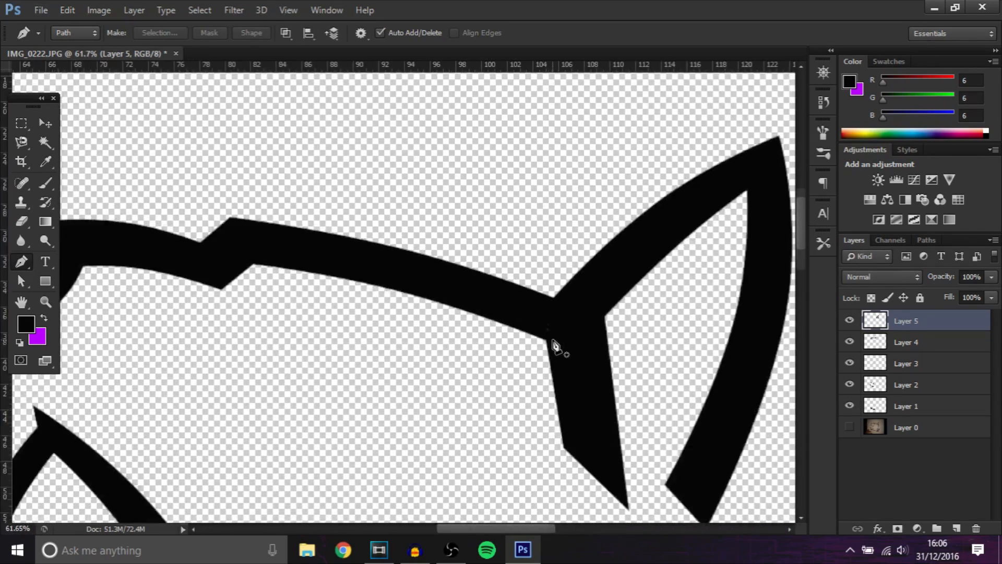
pyautogui.scroll(-3, 554, 349)
pyautogui.scroll(5, 448, 248)
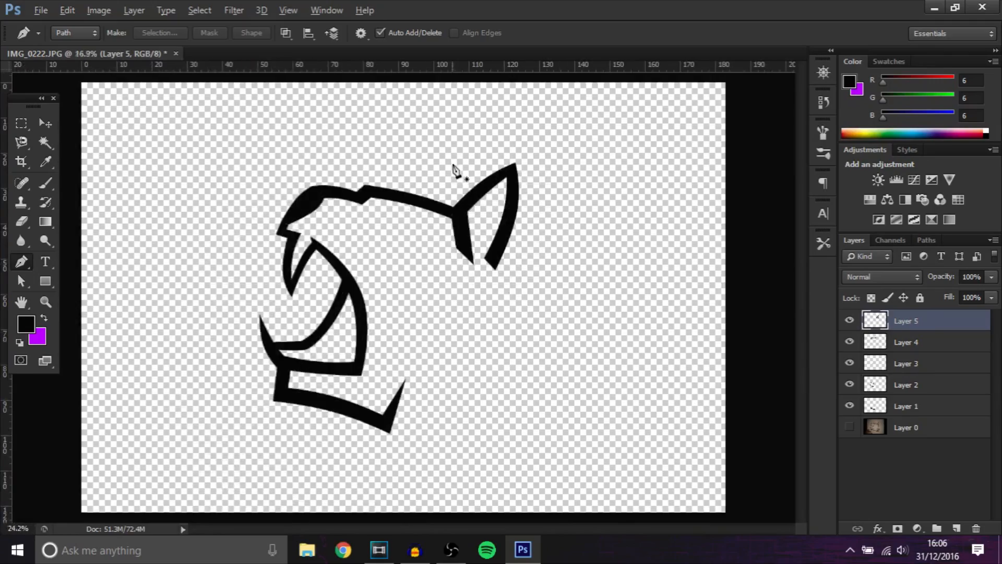
pyautogui.scroll(10, 449, 248)
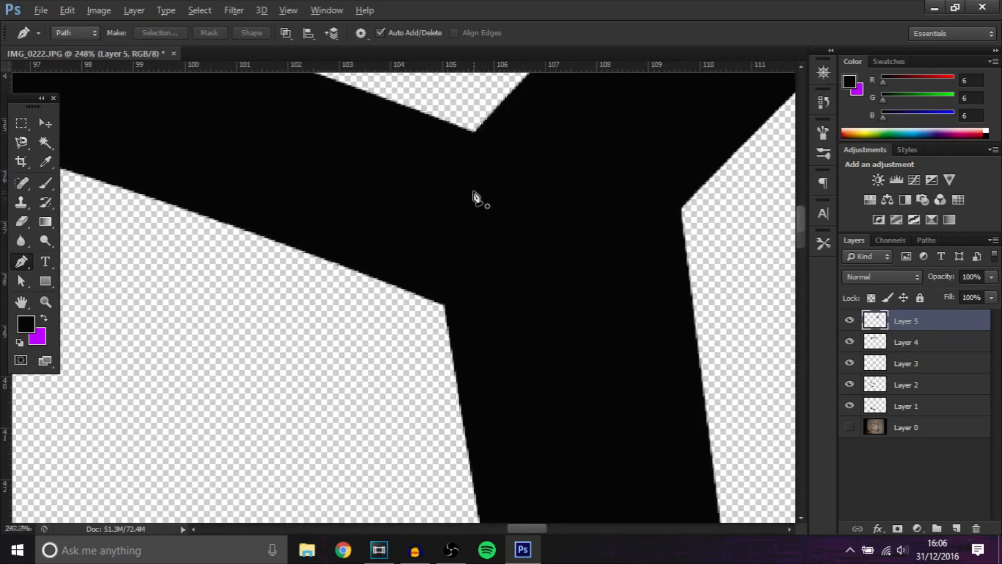
pyautogui.scroll(-10, 476, 198)
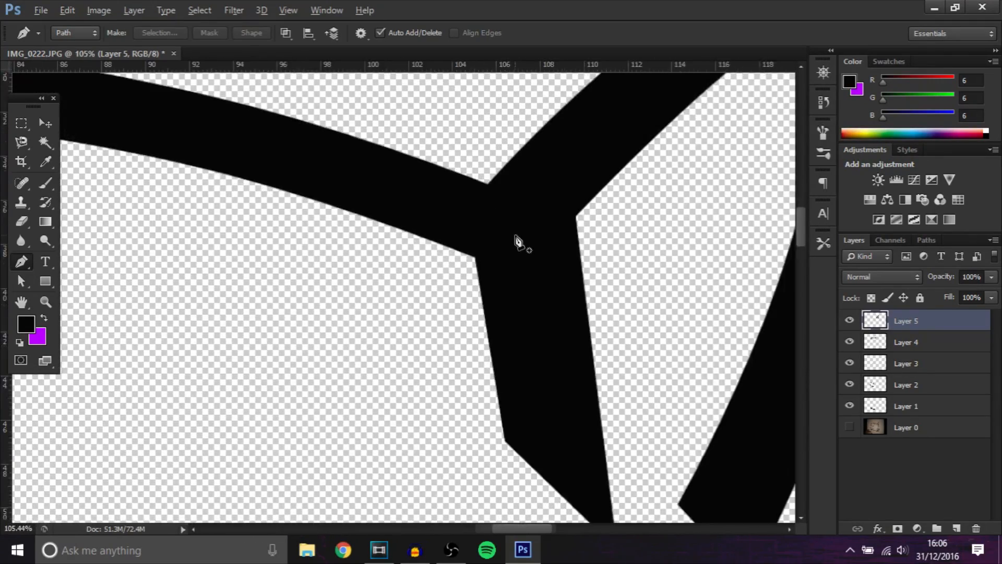
pyautogui.scroll(-4, 518, 243)
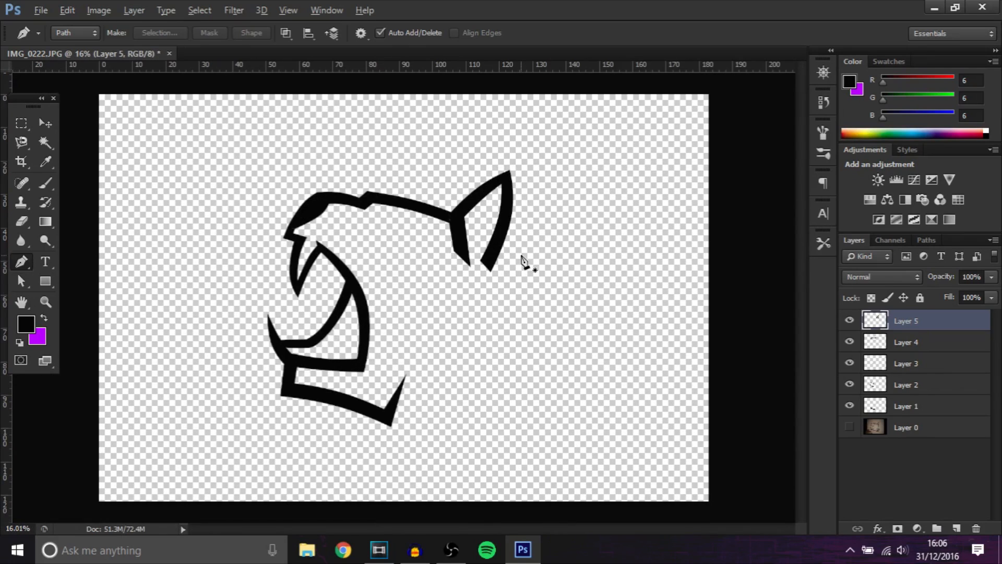
pyautogui.scroll(1, 229, 305)
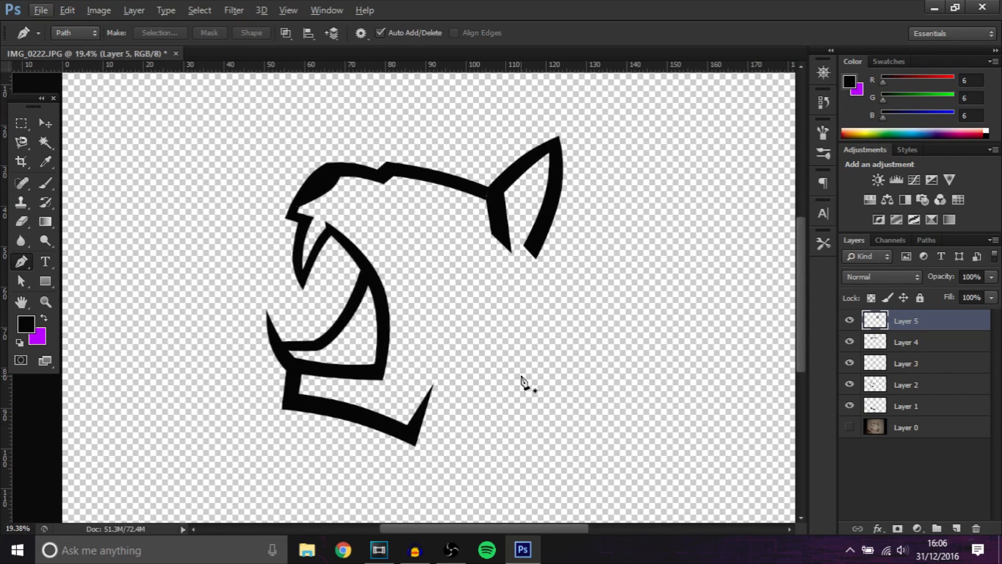
# - Show the sketch layer again and add a new layer above Layer 5 for the eye
pyautogui.click(850, 427)
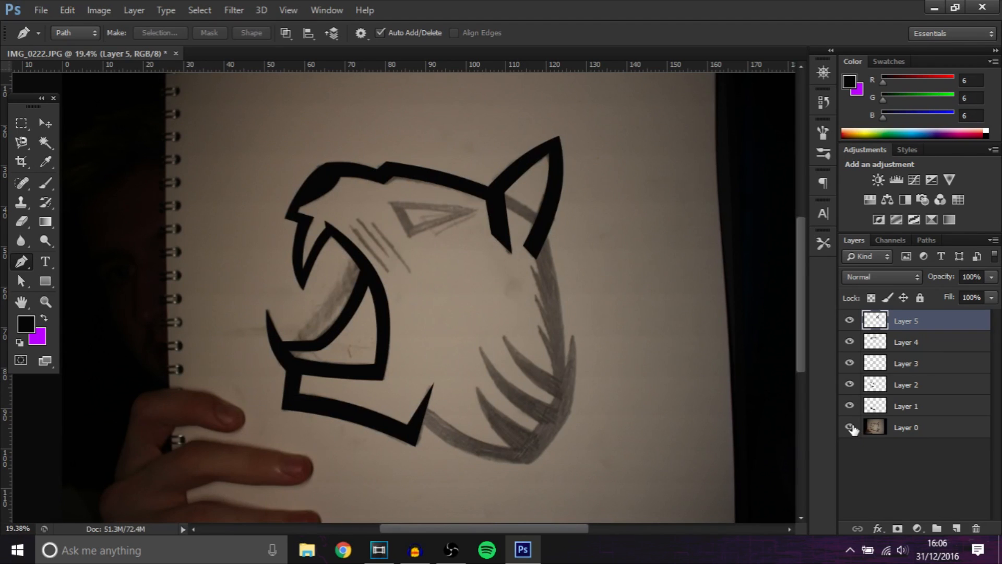
pyautogui.click(956, 528)
pyautogui.scroll(1, 407, 195)
pyautogui.scroll(4, 407, 195)
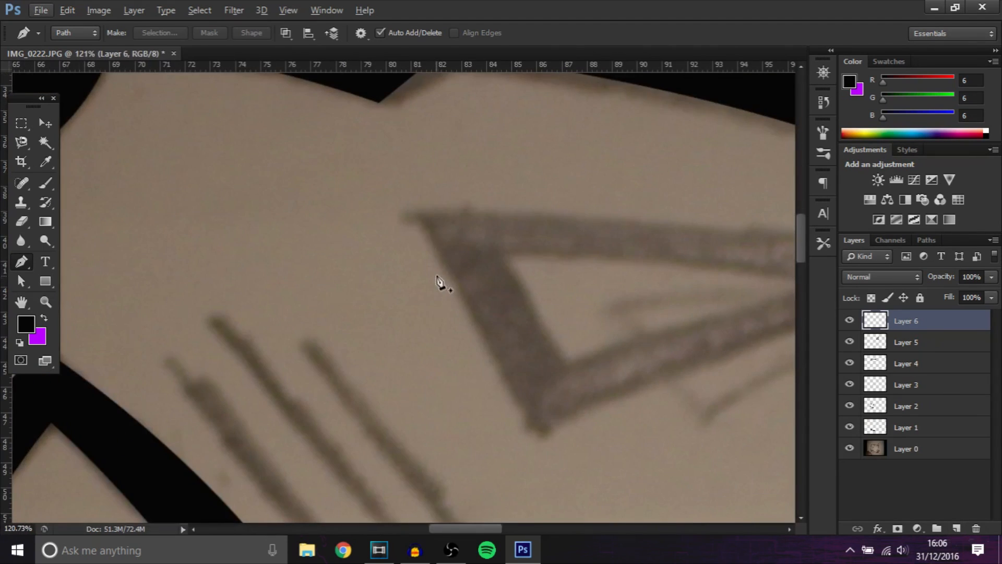
# - Trace the eye's outer triangle as a closed path with straight front and lower edges and a curved upper edge
pyautogui.click(420, 217)
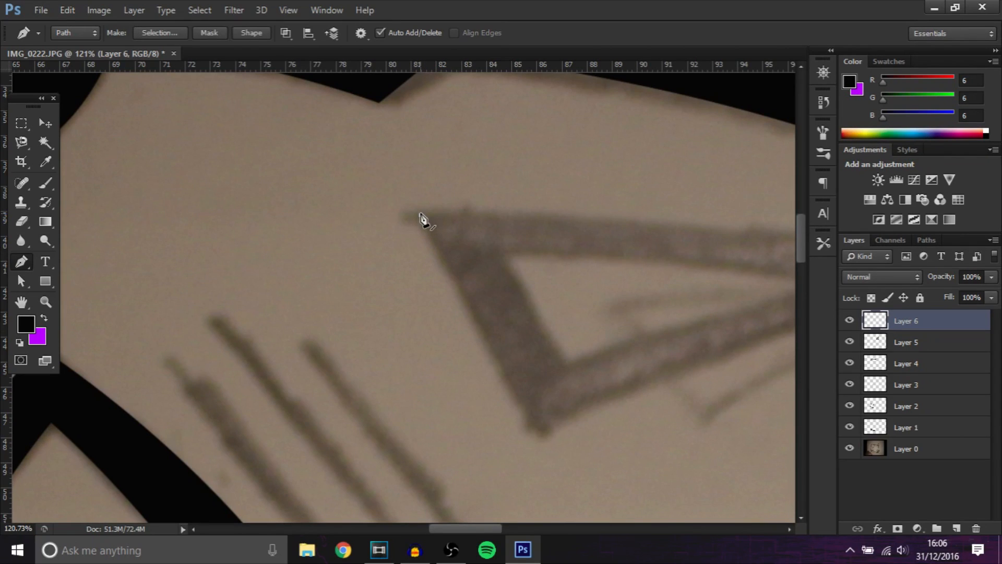
pyautogui.click(539, 438)
pyautogui.scroll(-2, 540, 442)
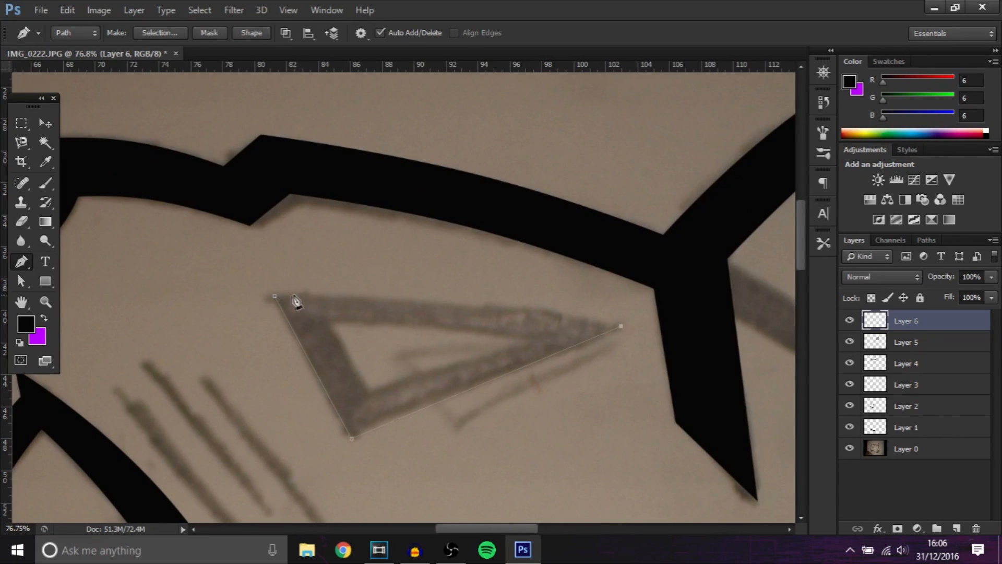
pyautogui.moveTo(247, 291); pyautogui.dragTo(41, 306)
# - Fill the outer eye path on Layer 6 and delete the path
pyautogui.rightClick(438, 326)
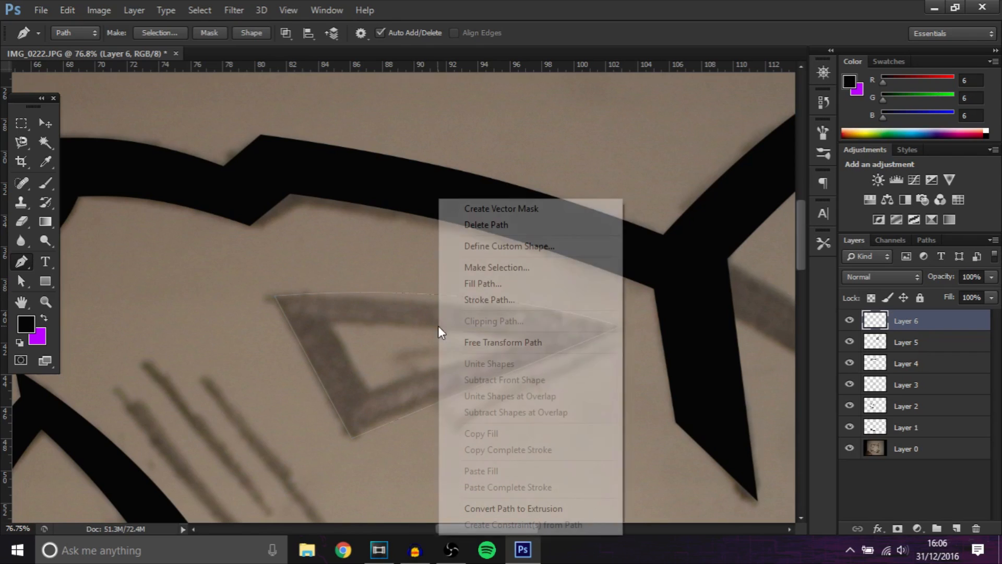
pyautogui.click(485, 286)
pyautogui.press('Return')
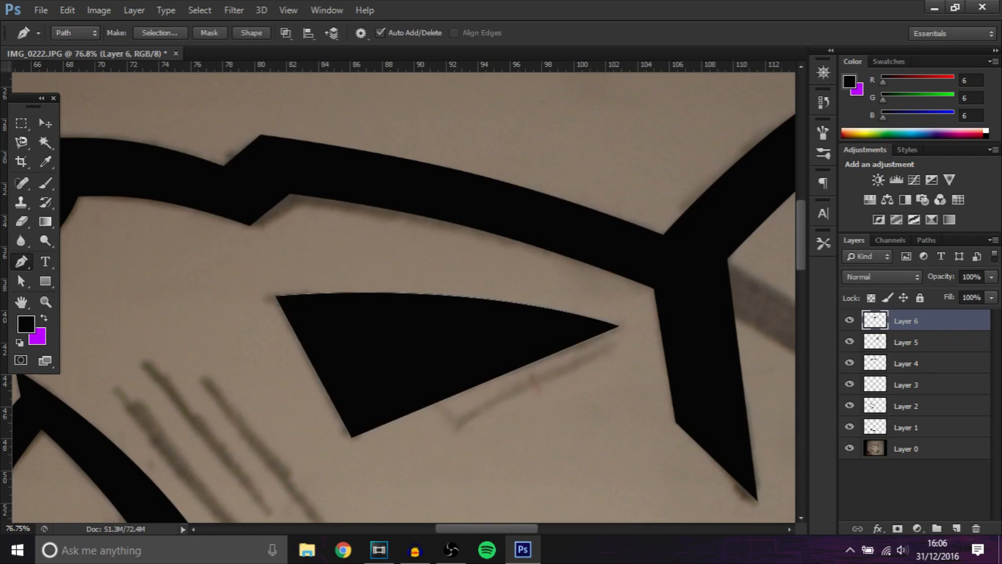
pyautogui.press('Return')
# - Add a new layer above Layer 6, lower Layer 6's opacity to 18% and make the new layer active
pyautogui.click(955, 528)
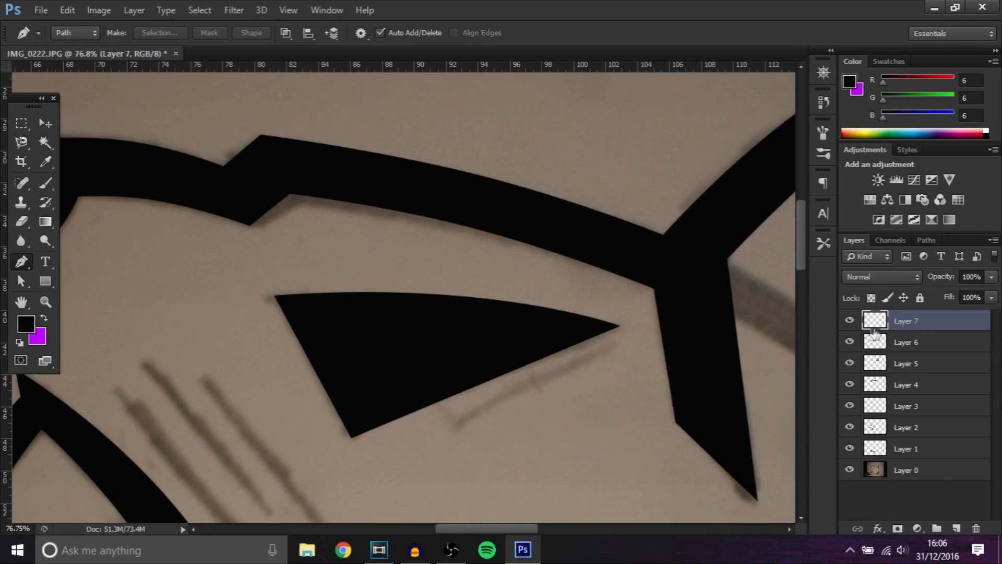
pyautogui.click(897, 343)
pyautogui.moveTo(990, 277); pyautogui.dragTo(929, 295)
pyautogui.click(937, 329)
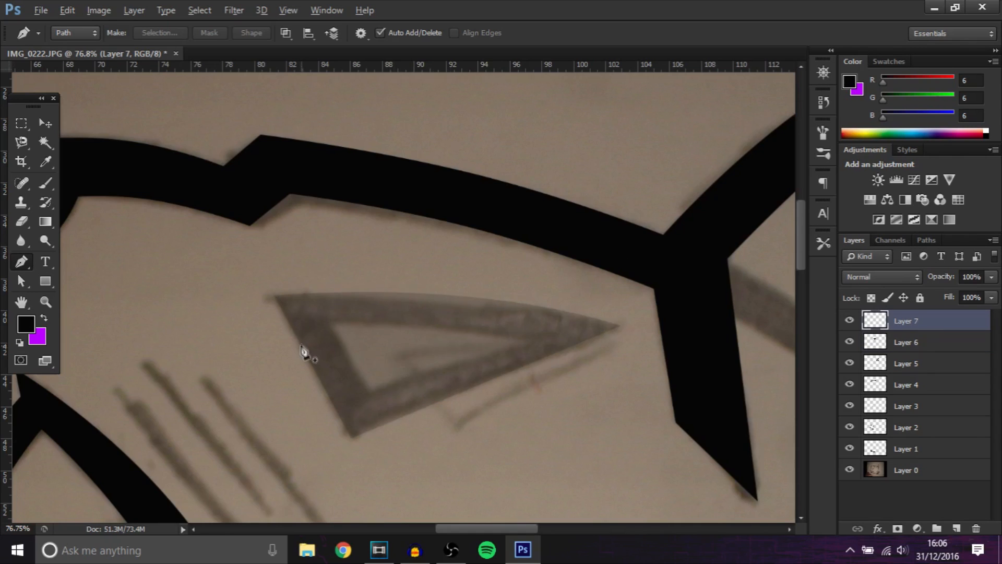
# - Trace the eye's inner triangle on Layer 7 as a closed path with a curved upper edge
pyautogui.scroll(5, 302, 346)
pyautogui.click(389, 278)
pyautogui.scroll(-3, 457, 404)
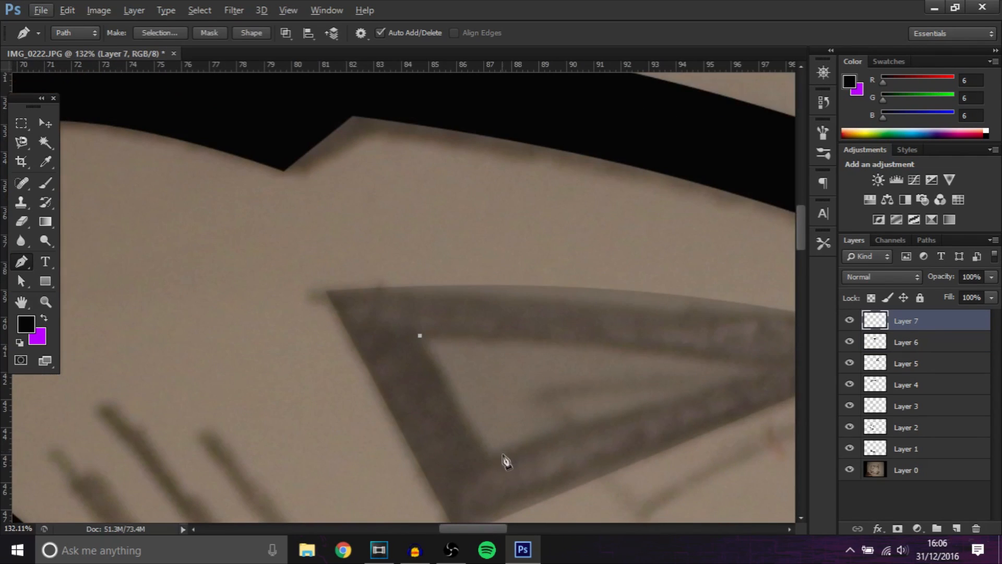
pyautogui.click(491, 456)
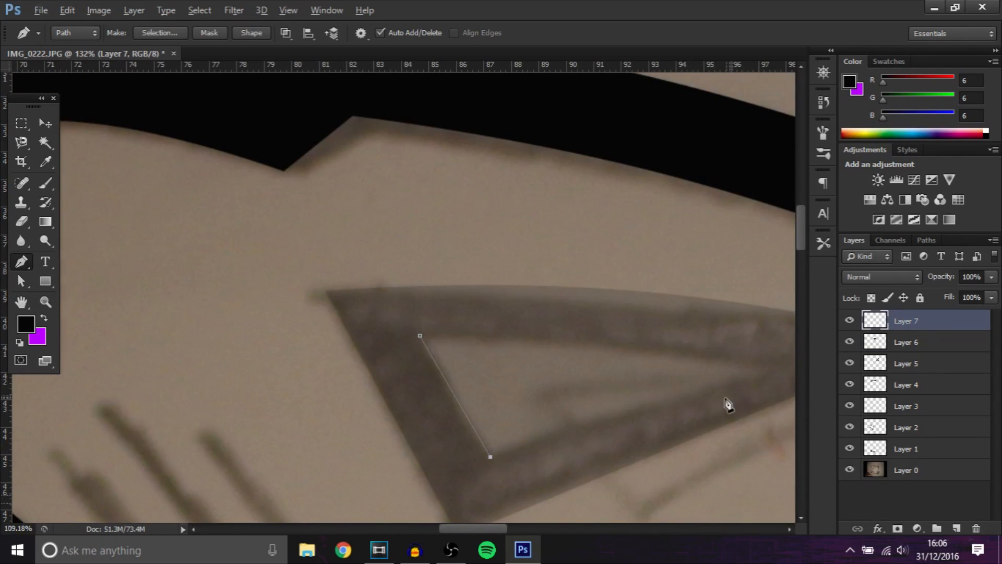
pyautogui.scroll(-1, 731, 403)
pyautogui.moveTo(475, 529); pyautogui.dragTo(481, 529)
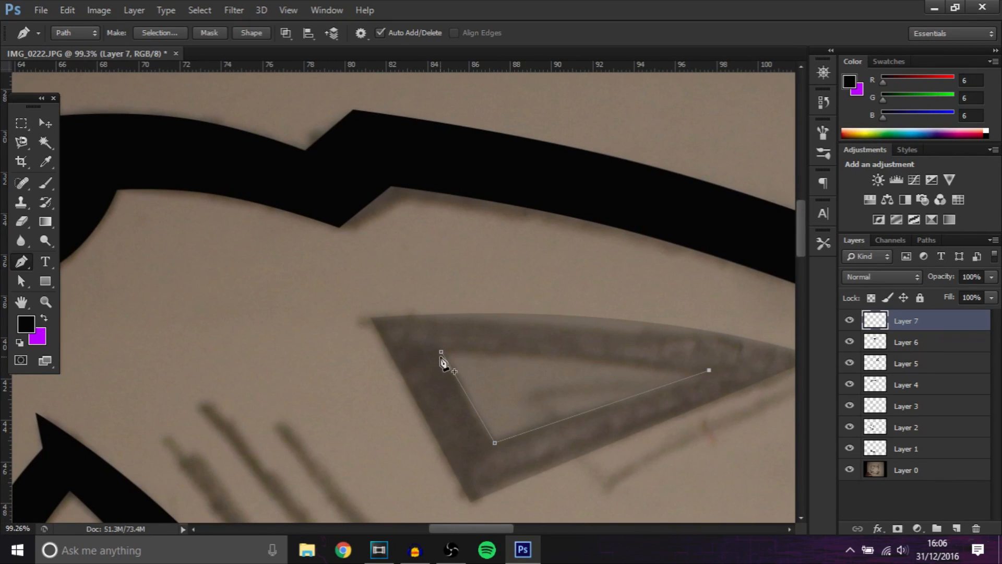
pyautogui.moveTo(354, 348); pyautogui.dragTo(256, 354)
# - Fill the inner eye path on Layer 7 and delete the path
pyautogui.rightClick(622, 346)
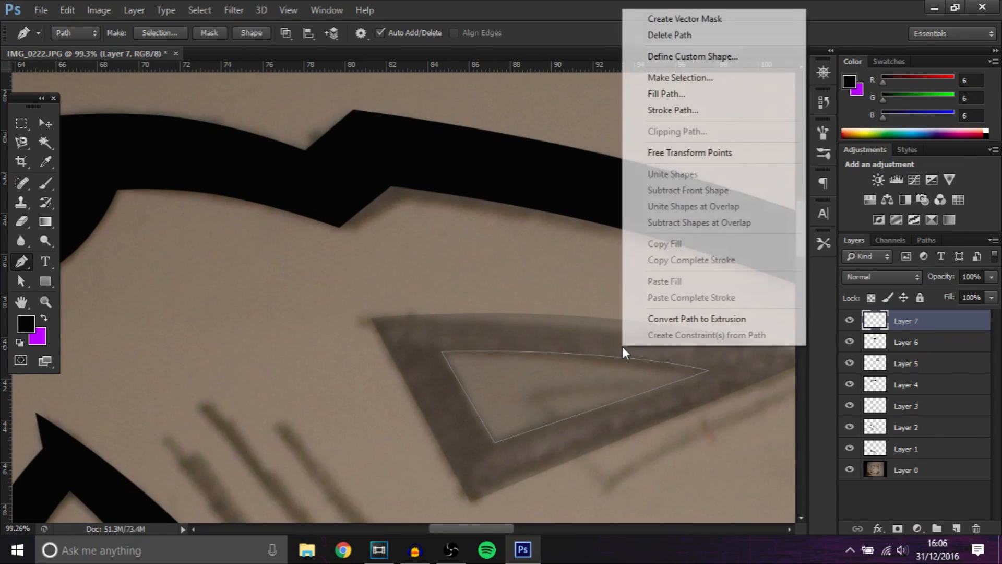
pyautogui.click(700, 97)
pyautogui.press('Return')
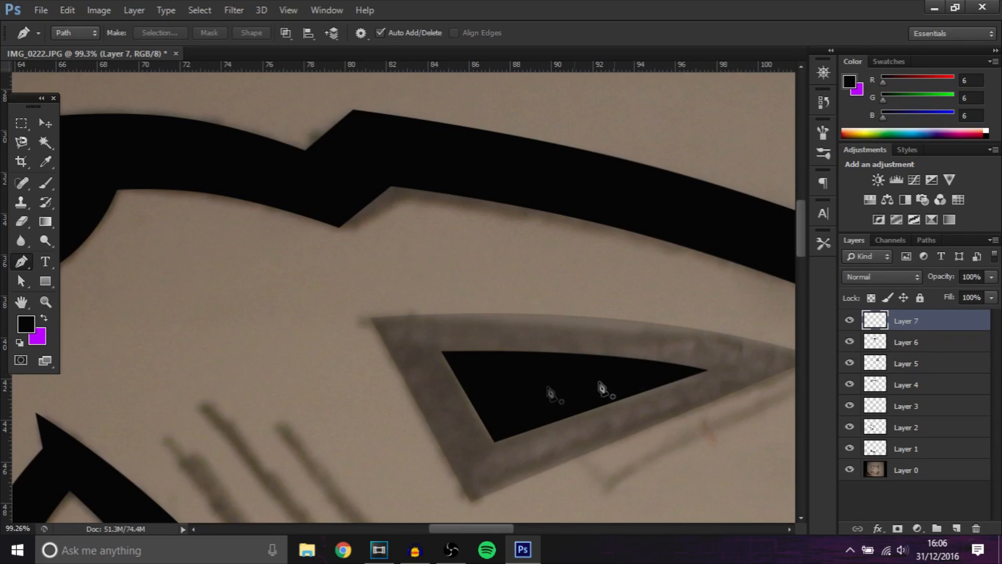
# - Load the inner triangle of Layer 7 as a selection, cut it out of the eye on Layer 6, and deselect
pyautogui.keyDown('ctrl'); pyautogui.click(877, 321); pyautogui.keyUp('ctrl')
pyautogui.click(919, 346)
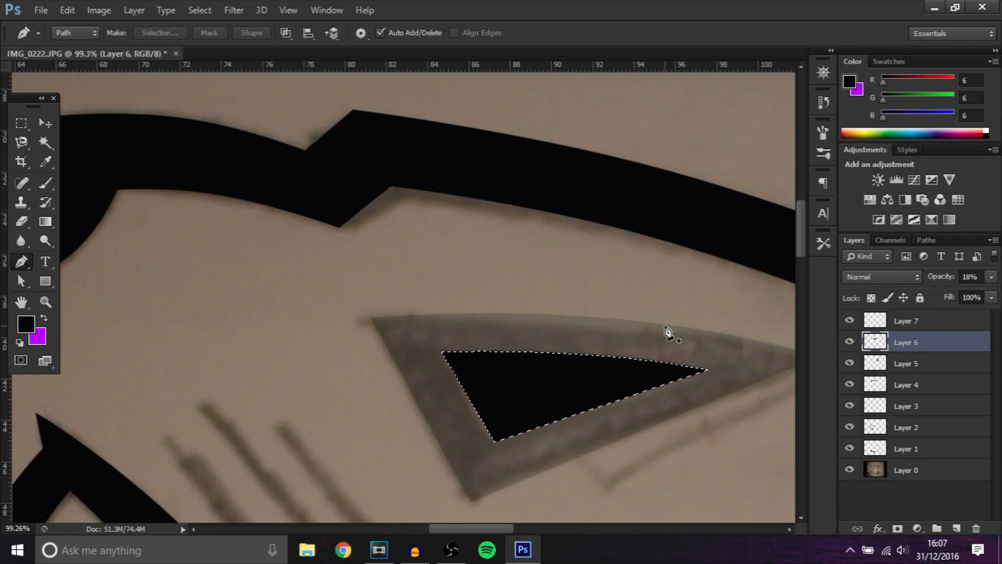
pyautogui.hotkey('ctrl', 'd')
# - Delete Layer 7 and restore Layer 6's opacity to 100%
pyautogui.click(850, 342)
pyautogui.click(923, 321)
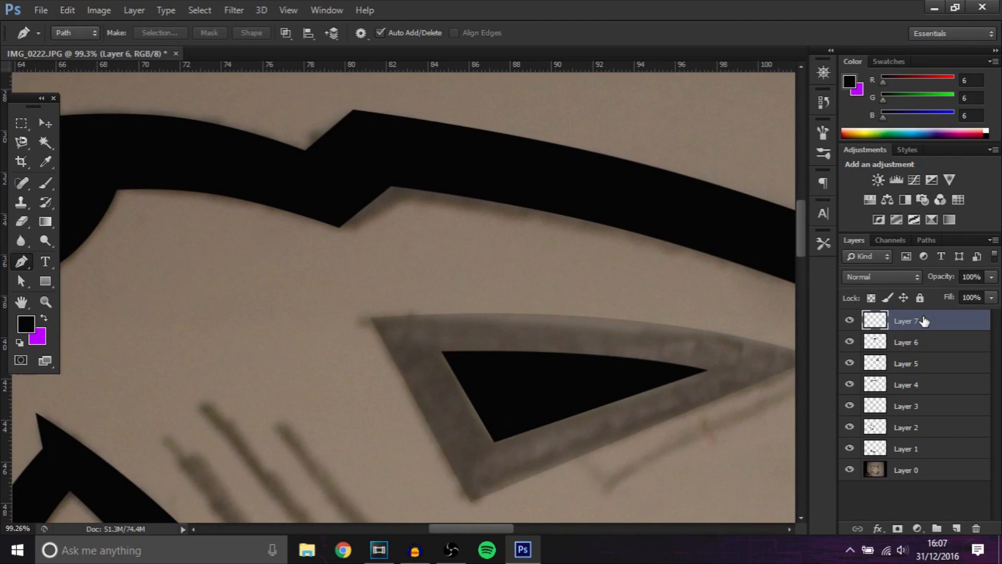
pyautogui.press('Delete')
pyautogui.click(991, 276)
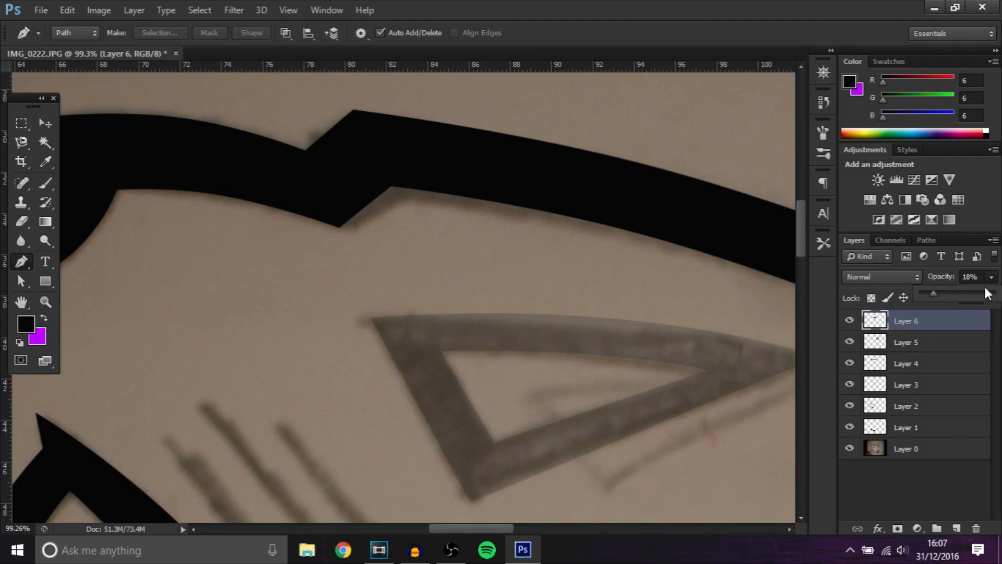
pyautogui.scroll(-6, 493, 436)
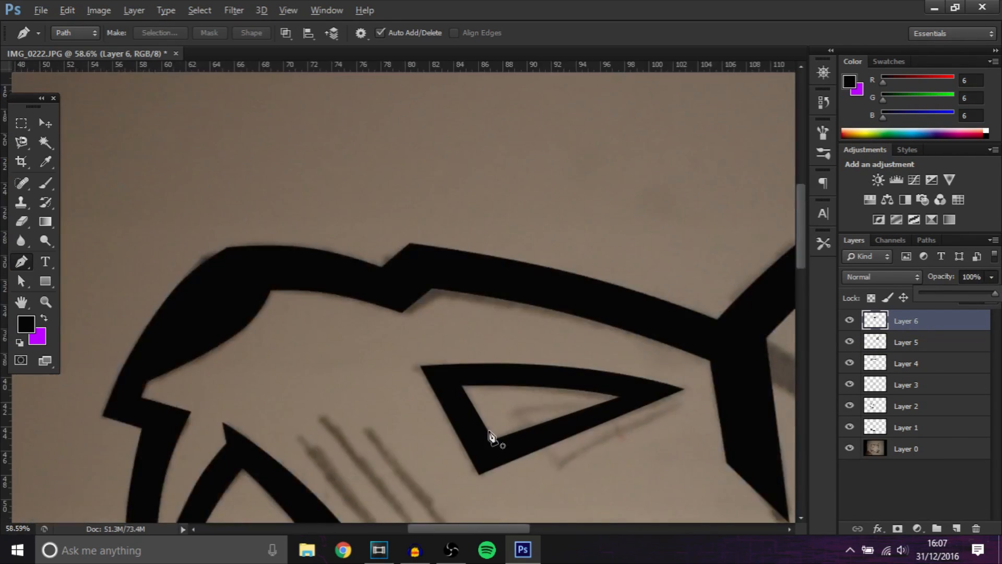
pyautogui.scroll(-3, 493, 435)
pyautogui.scroll(3, 443, 410)
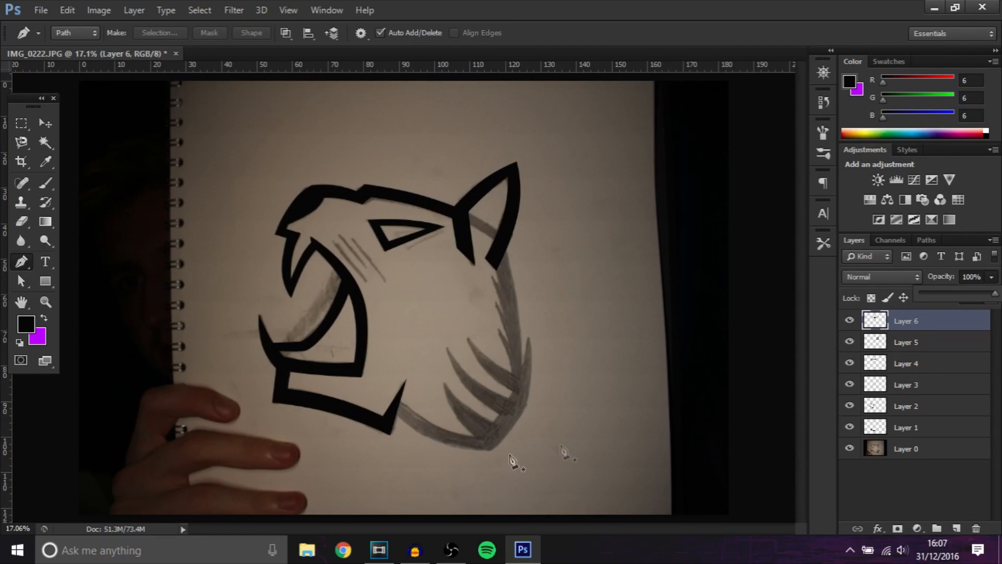
# - Add a new layer and trace the cheek outline's inner edge from the jaw spike through the bottom corner to the pointed tip
pyautogui.click(956, 528)
pyautogui.scroll(5, 498, 433)
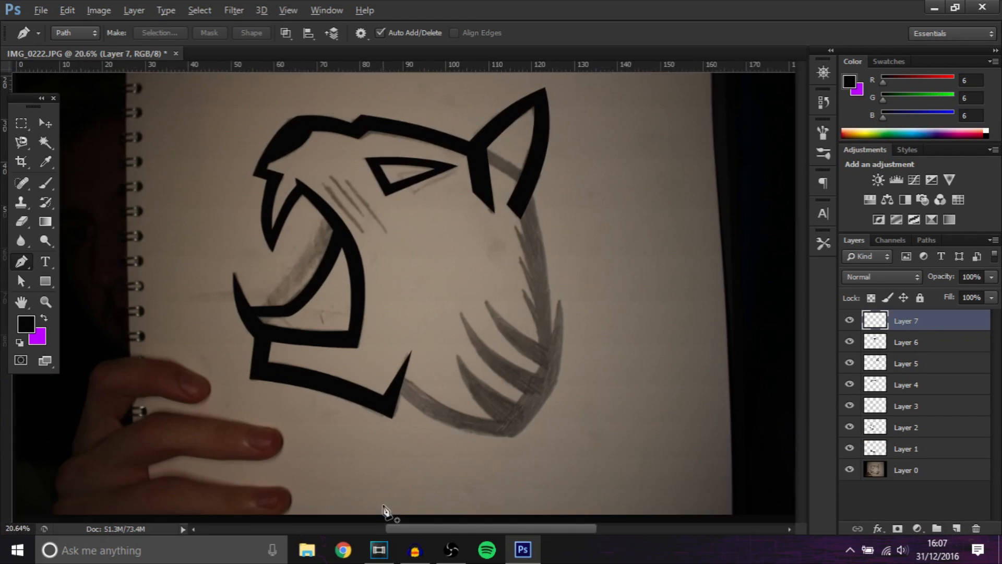
pyautogui.scroll(3, 358, 343)
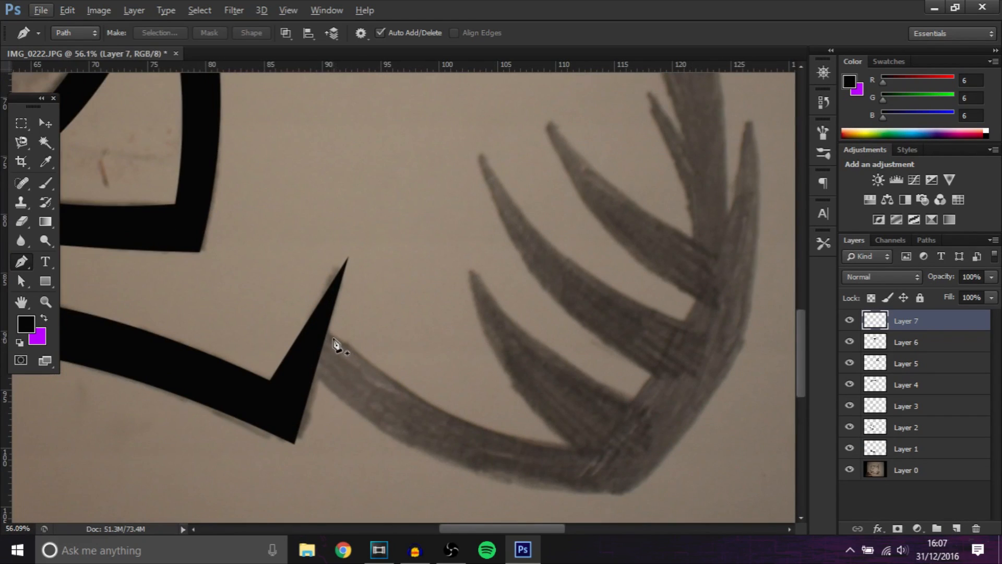
pyautogui.click(325, 327)
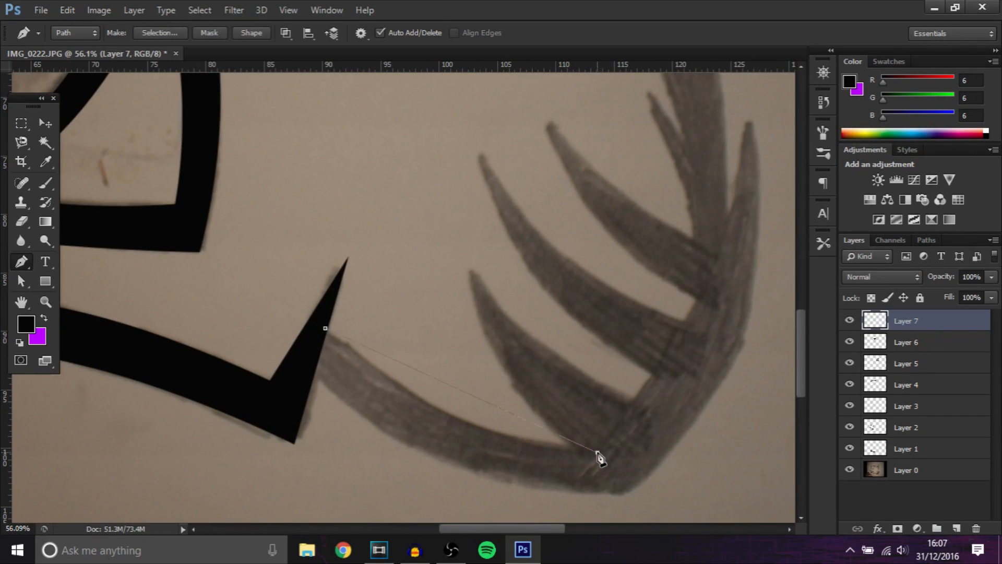
pyautogui.moveTo(444, 381); pyautogui.dragTo(441, 404)
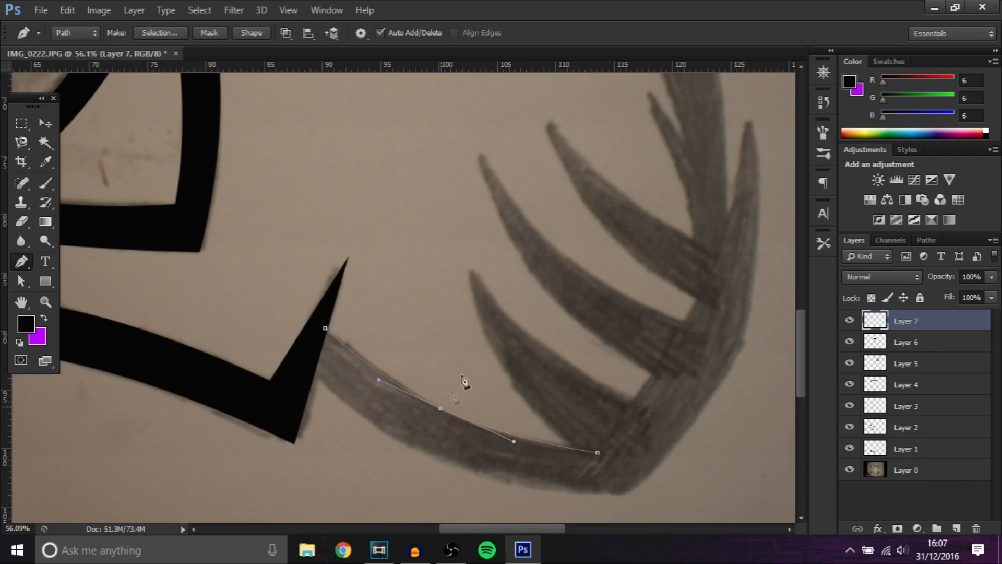
pyautogui.click(749, 124)
pyautogui.moveTo(664, 311); pyautogui.dragTo(685, 321)
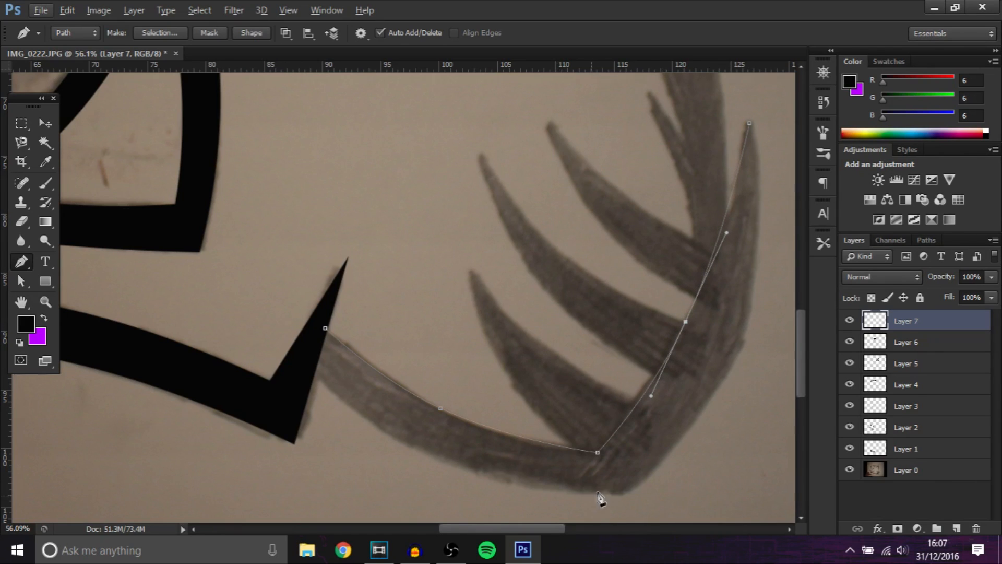
# - Trace the cheek outline's curved outer edge through the bottom point and back to the jaw spike
pyautogui.rightClick(619, 502)
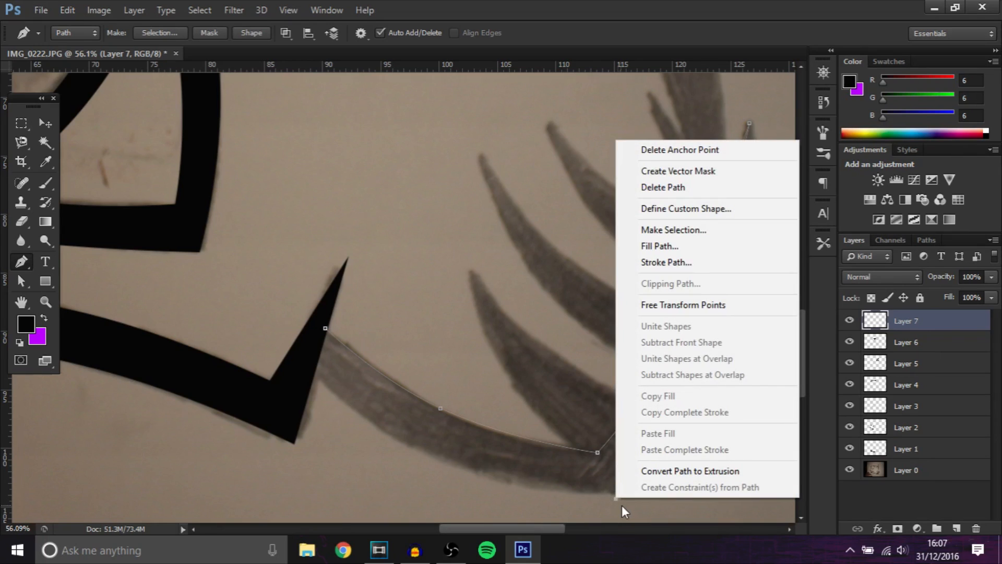
pyautogui.click(617, 498)
pyautogui.moveTo(687, 307); pyautogui.dragTo(738, 324)
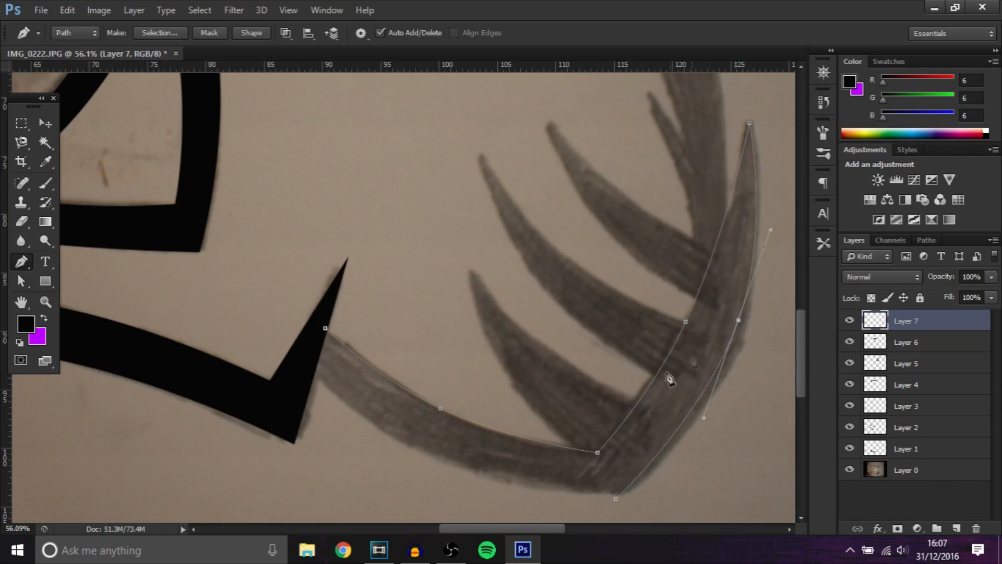
pyautogui.click(307, 367)
pyautogui.moveTo(437, 456); pyautogui.dragTo(436, 462)
# - Fill the cheek outline path on Layer 7 and delete the path
pyautogui.rightClick(506, 373)
pyautogui.click(550, 119)
pyautogui.press('Return')
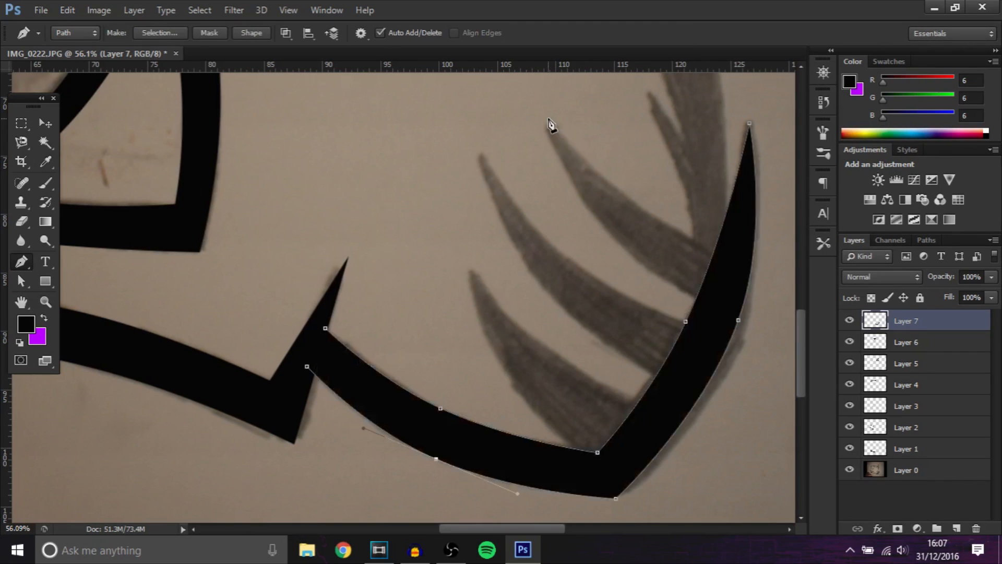
pyautogui.scroll(-3, 515, 214)
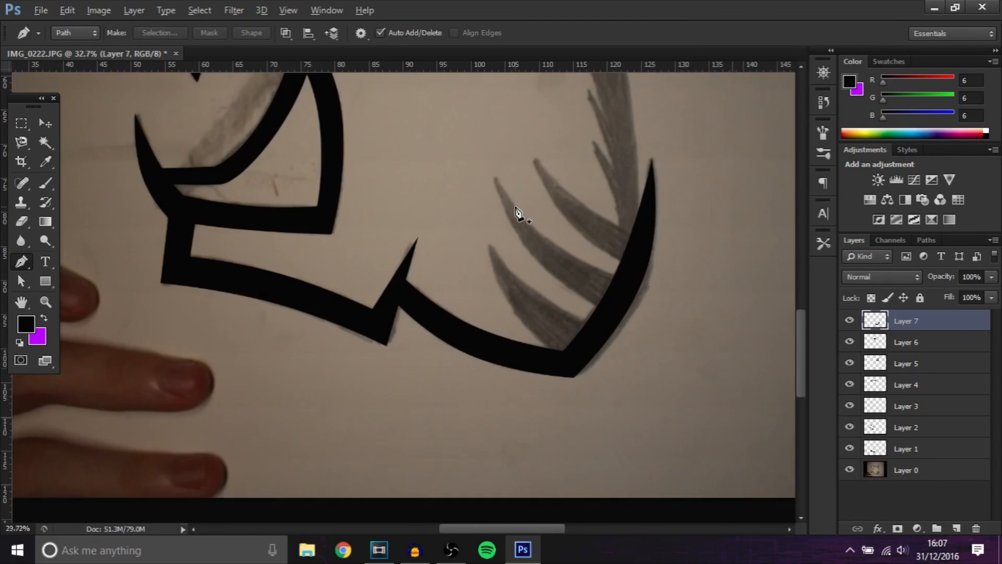
# - Hide the sketch on Layer 0 to check the linework on its own, and show it again
pyautogui.click(849, 470)
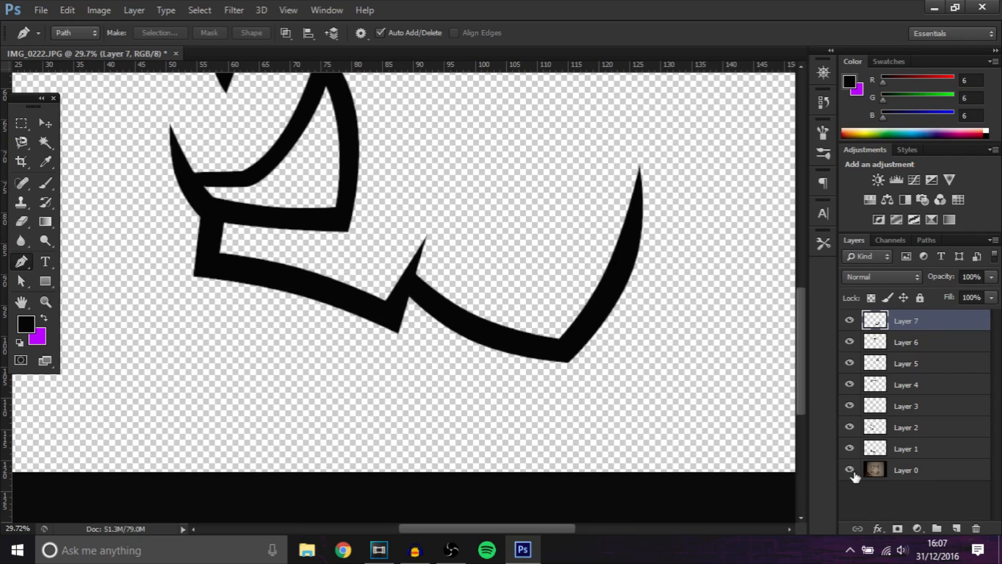
pyautogui.scroll(-2, 430, 293)
pyautogui.press('alt')
pyautogui.click(849, 469)
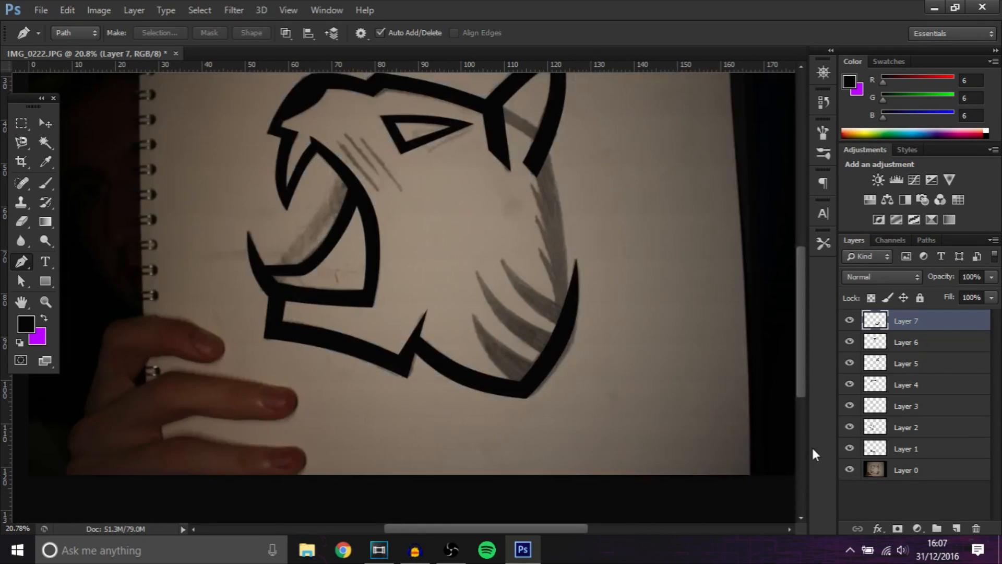
pyautogui.scroll(4, 670, 286)
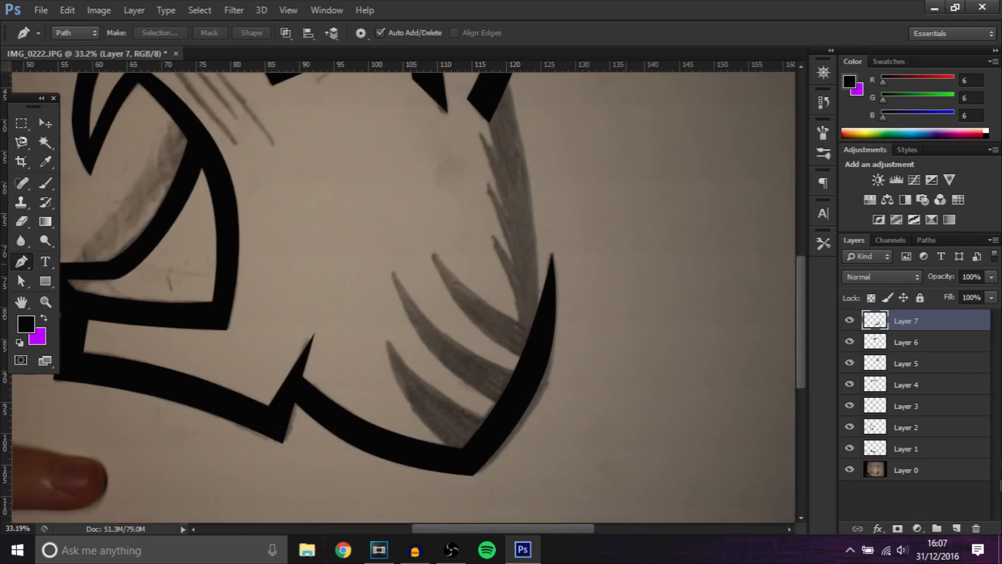
# - Add a new layer and trace the back of the neck as a curve from the ear's base down into the cheek outline
pyautogui.click(959, 528)
pyautogui.scroll(5, 575, 328)
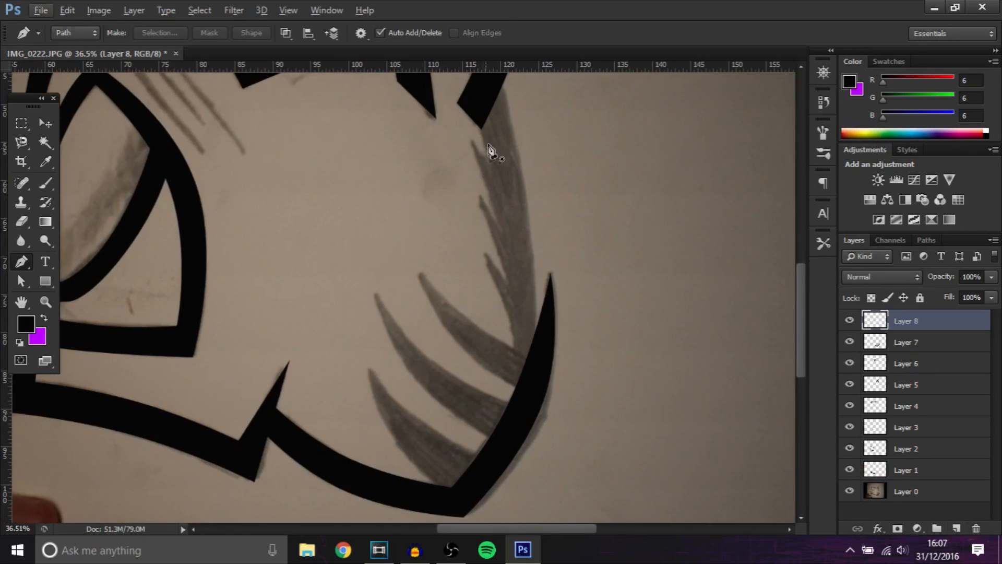
pyautogui.click(499, 186)
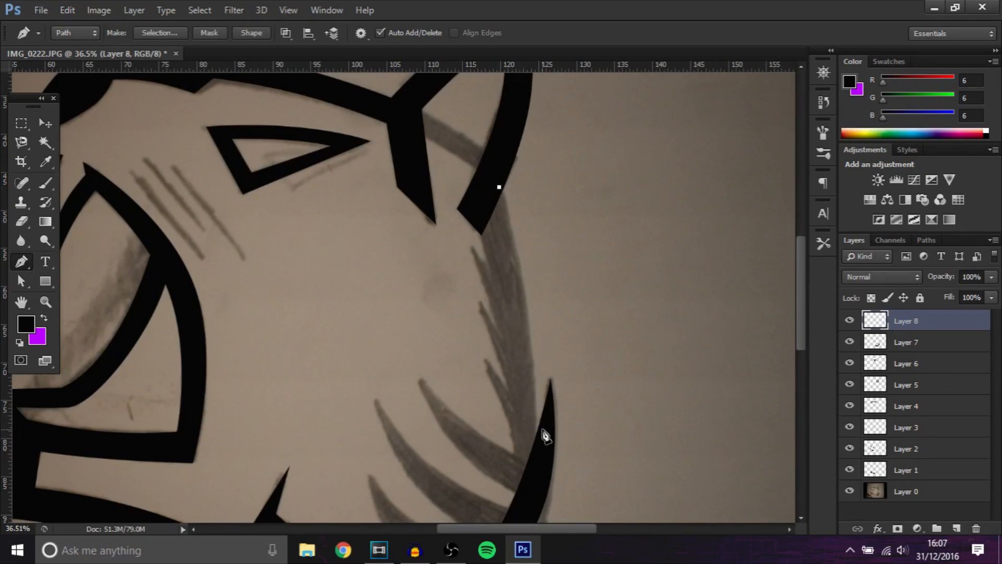
pyautogui.click(537, 441)
pyautogui.moveTo(516, 300); pyautogui.dragTo(524, 297)
pyautogui.click(520, 492)
# - Trace the neck's jagged inner edge with three curved fur spikes up to the ear's base
pyautogui.scroll(2, 506, 490)
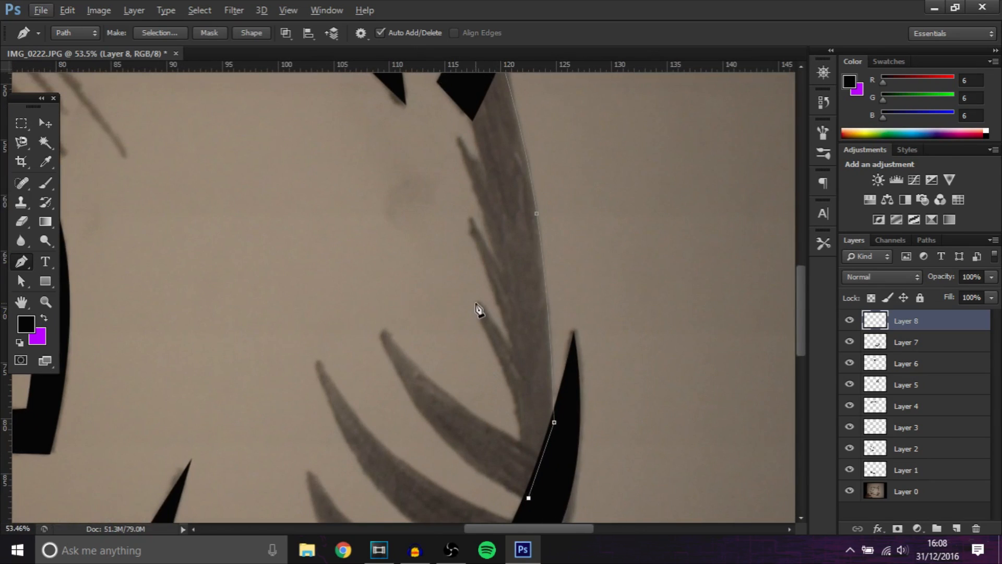
pyautogui.click(460, 295)
pyautogui.moveTo(486, 376); pyautogui.dragTo(505, 374)
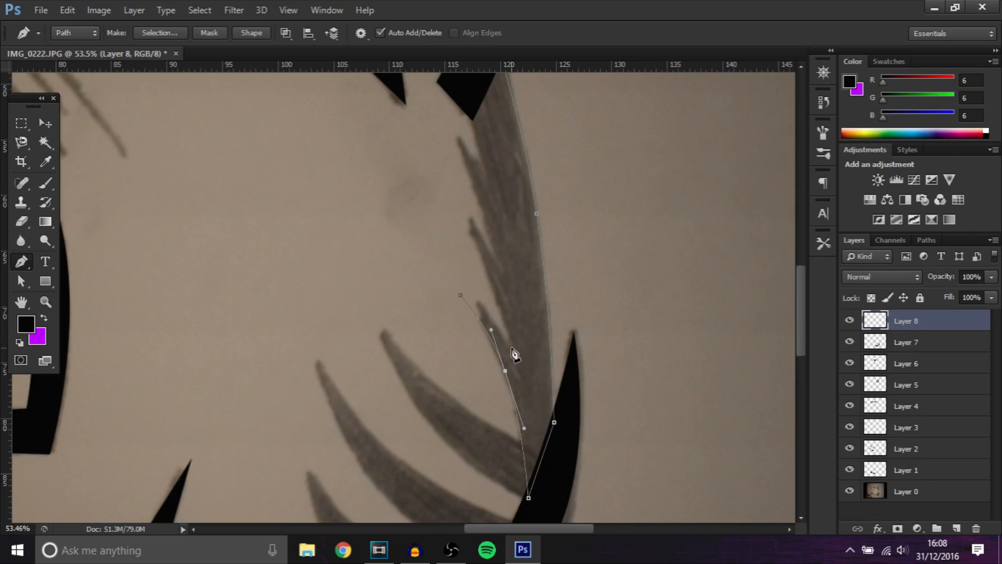
pyautogui.moveTo(518, 356); pyautogui.dragTo(493, 318)
pyautogui.click(457, 228)
pyautogui.click(480, 266)
pyautogui.moveTo(464, 191); pyautogui.dragTo(471, 187)
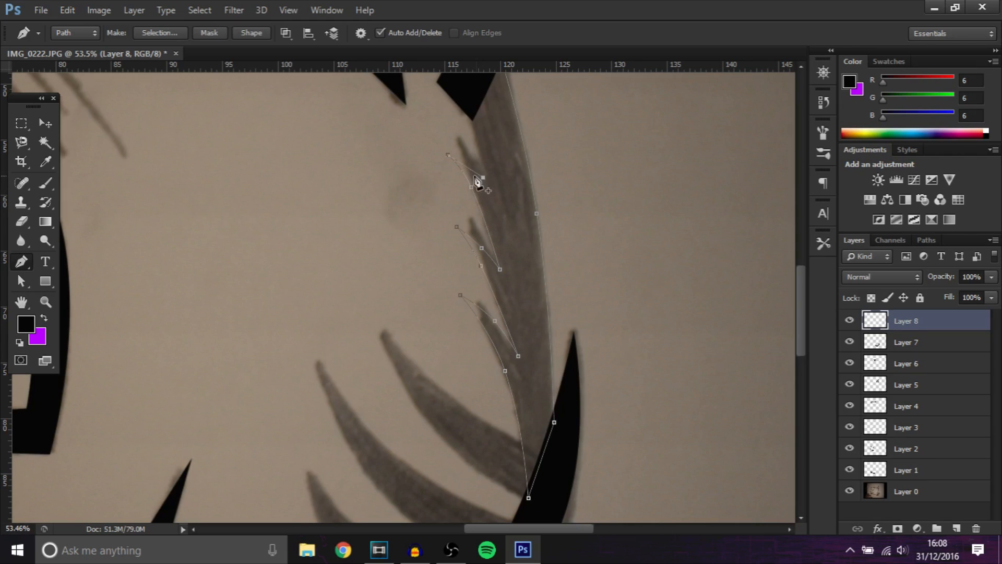
pyautogui.scroll(3, 467, 165)
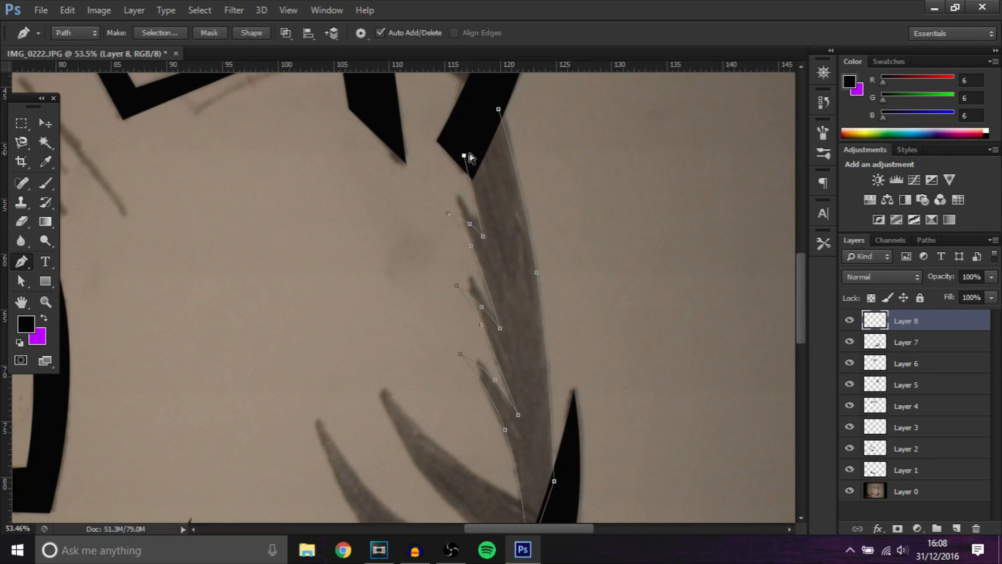
pyautogui.rightClick(497, 140)
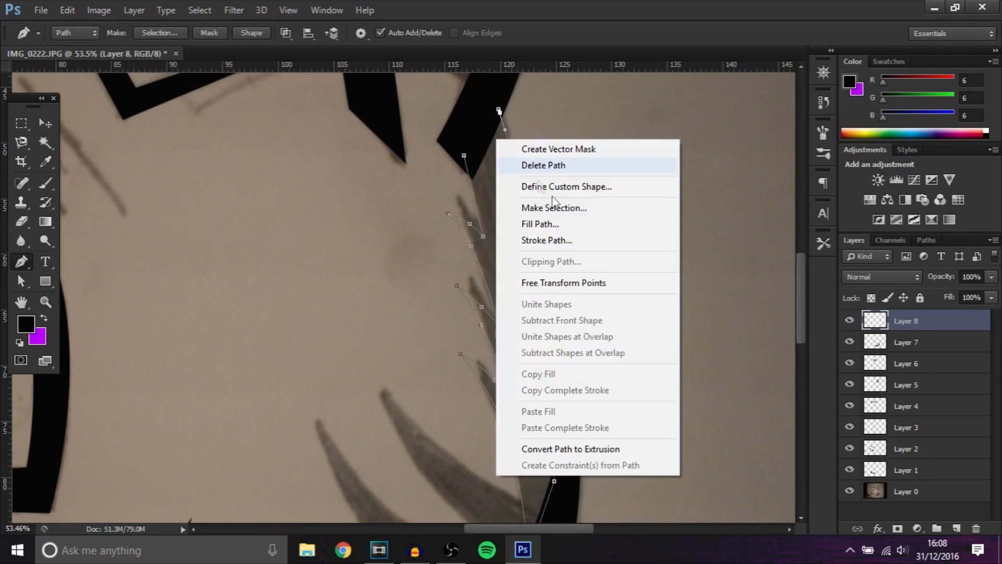
pyautogui.click(571, 236)
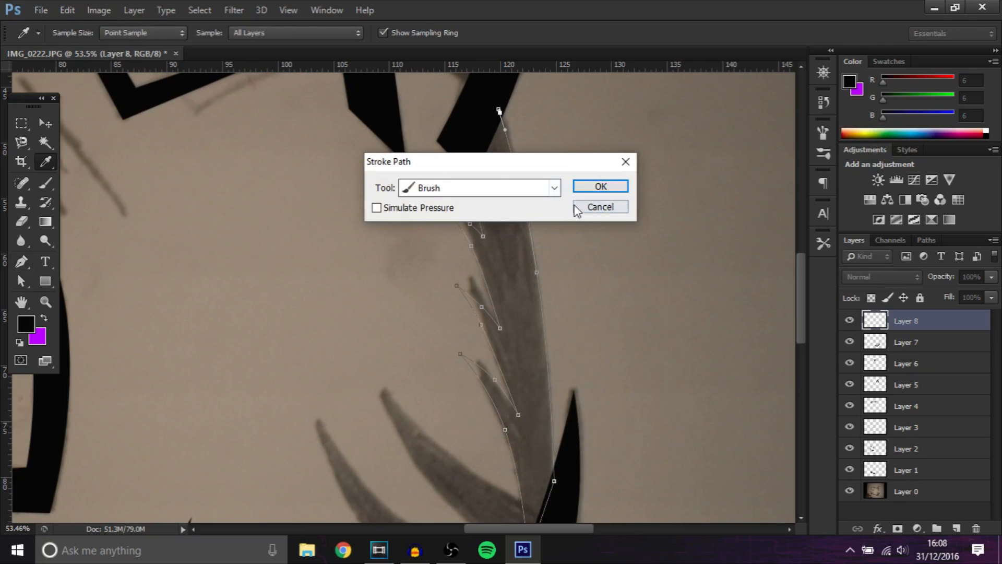
pyautogui.click(600, 207)
# - Fill the spiked neck path on Layer 8 at 100% opacity and delete the path
pyautogui.rightClick(493, 175)
pyautogui.click(540, 262)
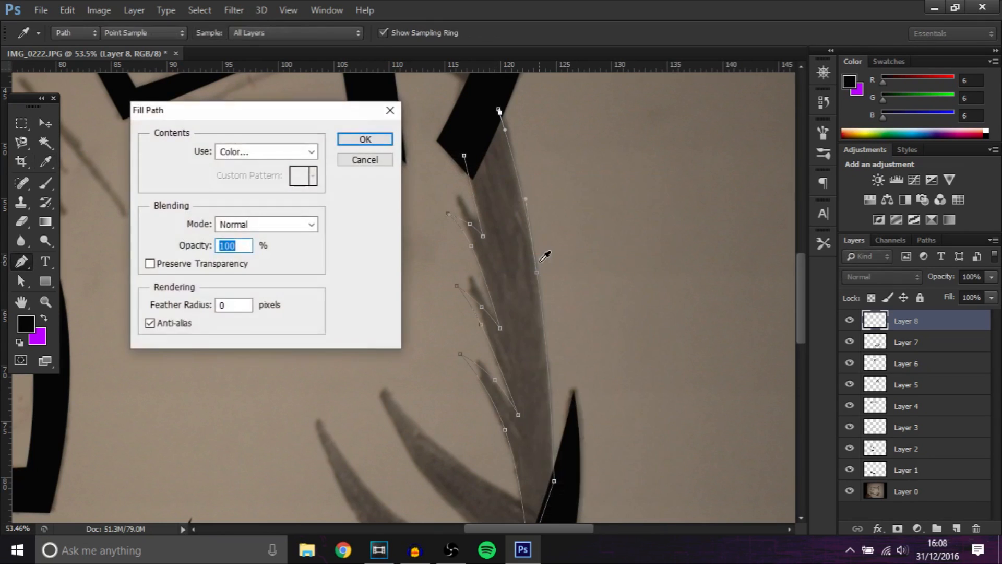
pyautogui.press('Return')
pyautogui.press('Return')
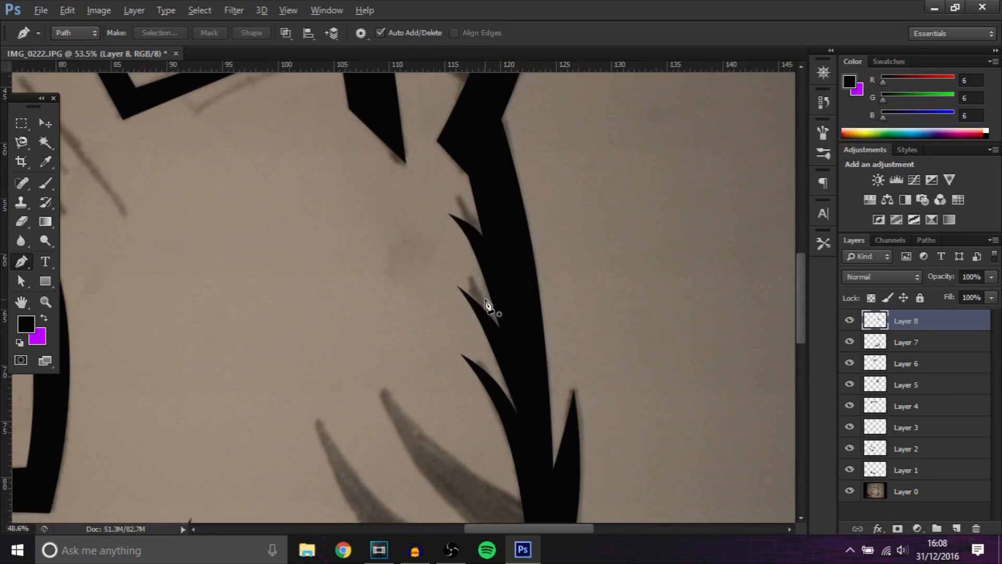
# - Hide the Layer 0 sketch to review the whole head outline, and show it again
pyautogui.scroll(-5, 485, 306)
pyautogui.click(849, 491)
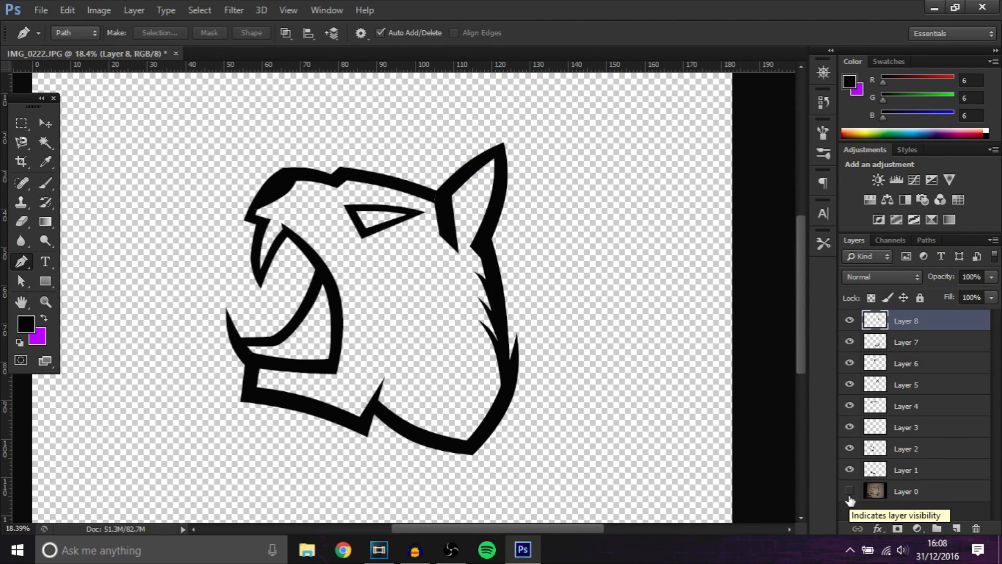
pyautogui.click(849, 492)
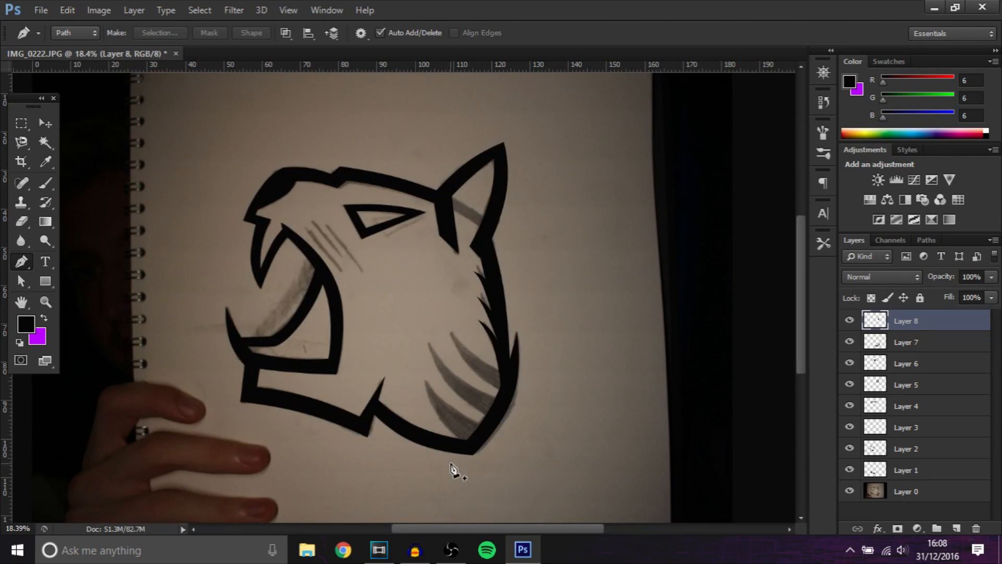
# - Add a new layer and trace the lowest cheek stripe as a closed path with curved edges and a pointed tip
pyautogui.scroll(2, 450, 501)
pyautogui.scroll(4, 479, 443)
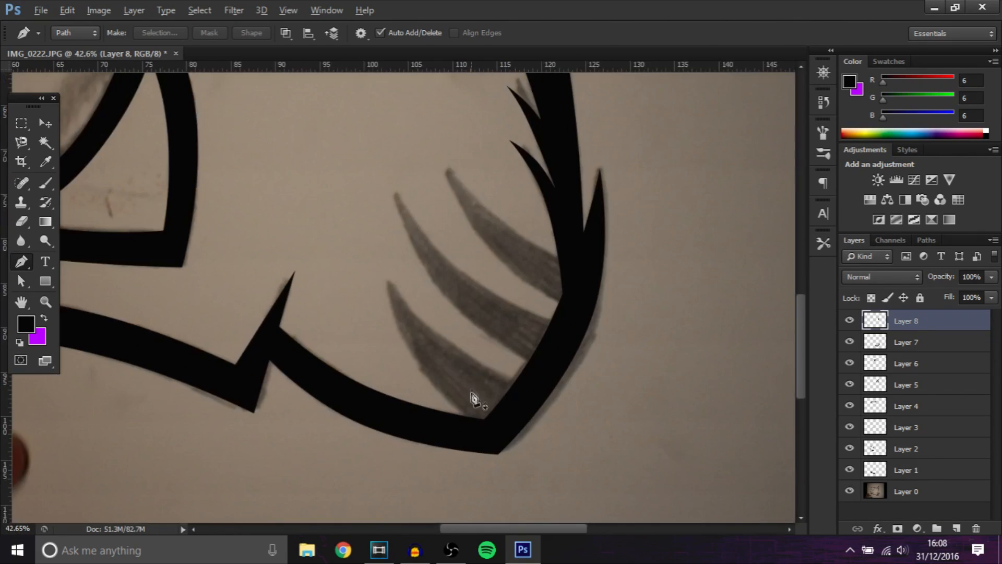
pyautogui.click(491, 437)
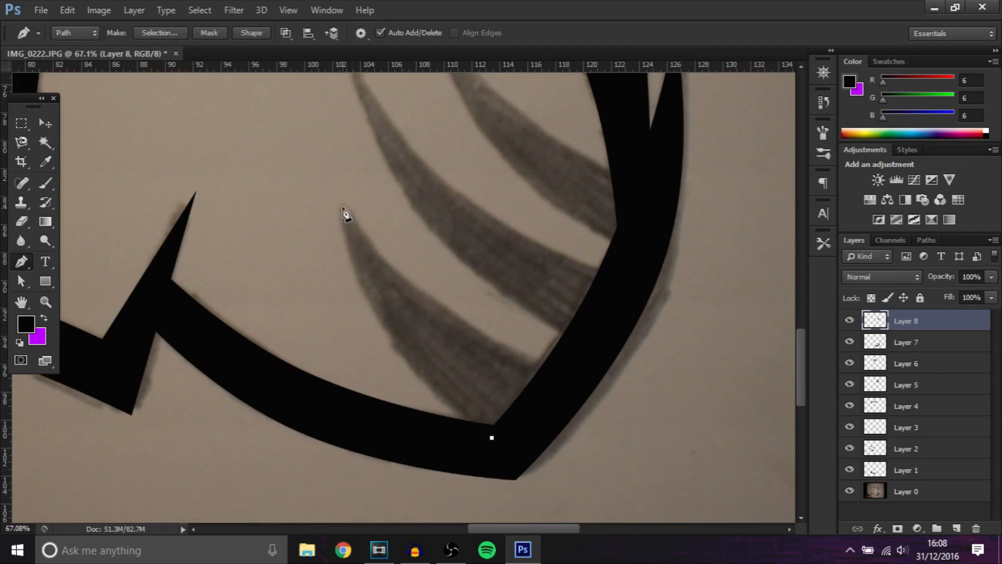
pyautogui.click(955, 528)
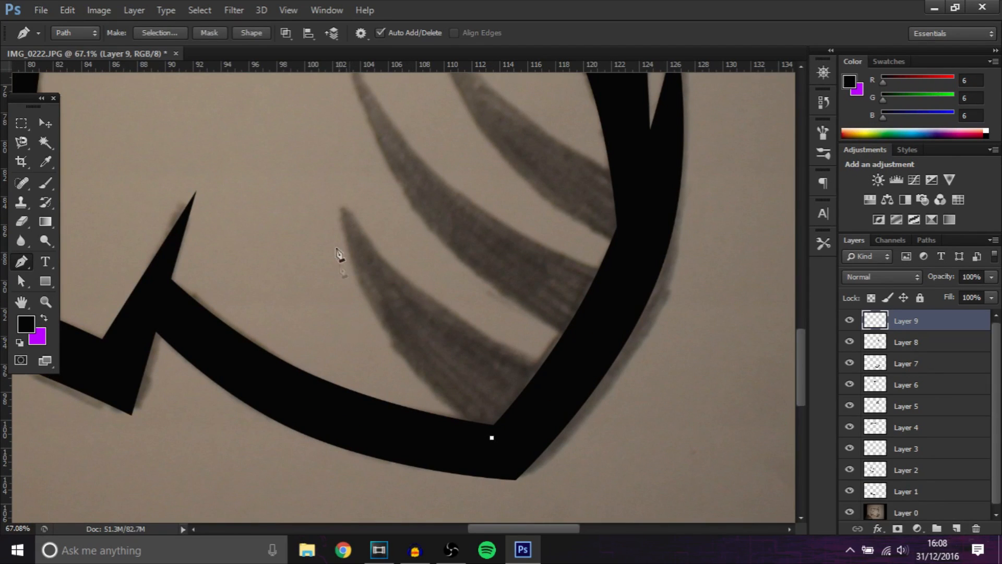
pyautogui.click(342, 209)
pyautogui.moveTo(400, 298); pyautogui.dragTo(377, 326)
pyautogui.click(549, 368)
pyautogui.moveTo(437, 288); pyautogui.dragTo(436, 300)
pyautogui.click(492, 438)
# - Fill the lowest cheek stripe on Layer 9 at 100% opacity and delete its path
pyautogui.rightClick(471, 401)
pyautogui.click(537, 144)
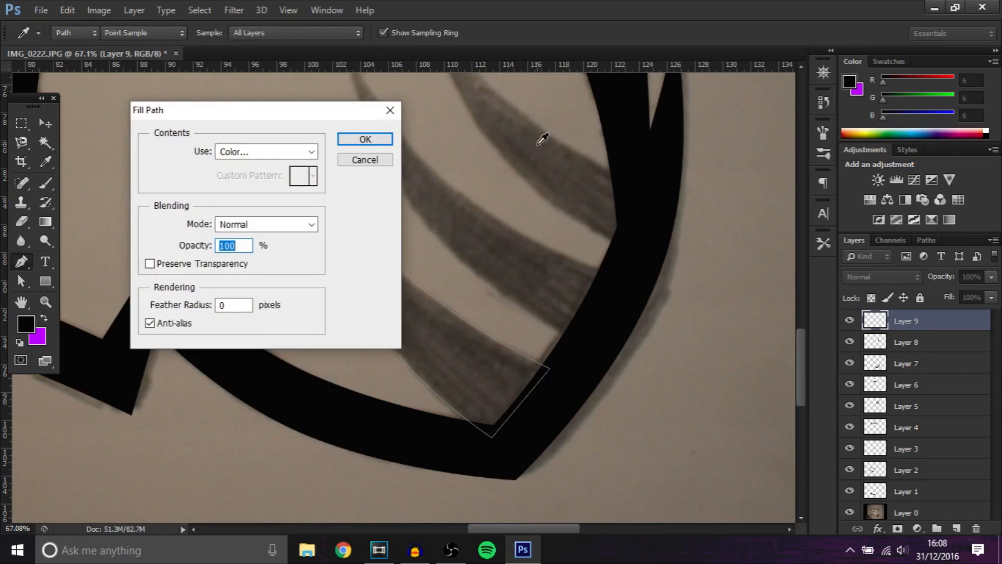
pyautogui.press('Return')
pyautogui.press('Escape')
# - Trace the middle cheek stripe on Layer 9 with two curved edges meeting at a pointed tip
pyautogui.scroll(1, 566, 349)
pyautogui.click(566, 396)
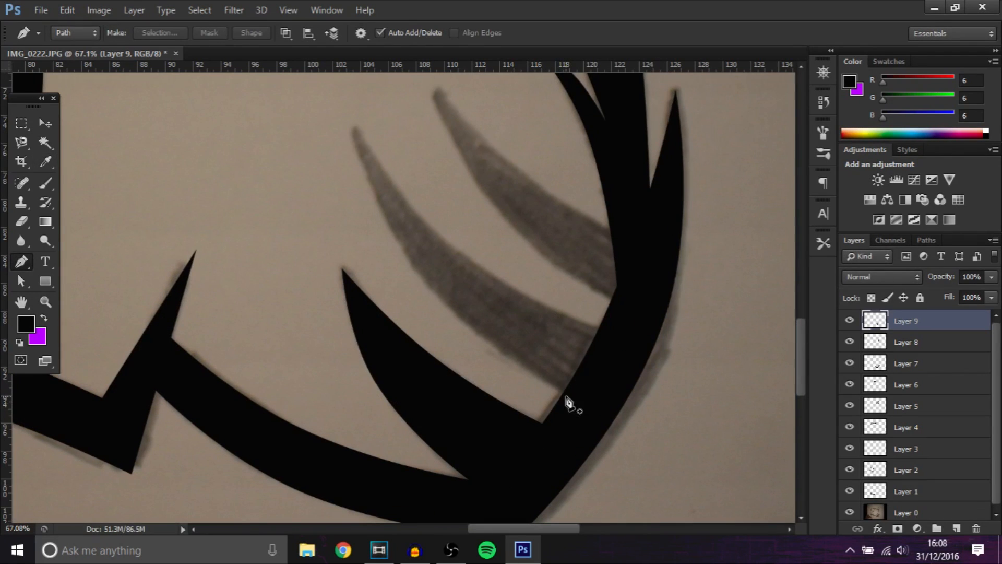
pyautogui.moveTo(342, 132); pyautogui.dragTo(436, 284)
pyautogui.click(604, 327)
pyautogui.moveTo(452, 222); pyautogui.dragTo(461, 254)
# - Fill the middle cheek stripe on Layer 9 and delete its path
pyautogui.rightClick(459, 198)
pyautogui.click(507, 282)
pyautogui.press('Return')
pyautogui.press('Escape')
# - Trace the uppermost cheek stripe on Layer 9 as a closed curved path running into the neck outline
pyautogui.scroll(1, 616, 335)
pyautogui.click(615, 335)
pyautogui.click(426, 131)
pyautogui.moveTo(512, 227); pyautogui.dragTo(504, 259)
pyautogui.click(622, 273)
pyautogui.moveTo(532, 210); pyautogui.dragTo(516, 209)
pyautogui.click(638, 324)
pyautogui.click(615, 335)
# - Fill the uppermost cheek stripe on Layer 9 and delete its path
pyautogui.rightClick(571, 271)
pyautogui.click(596, 279)
pyautogui.press('Return')
pyautogui.press('Escape')
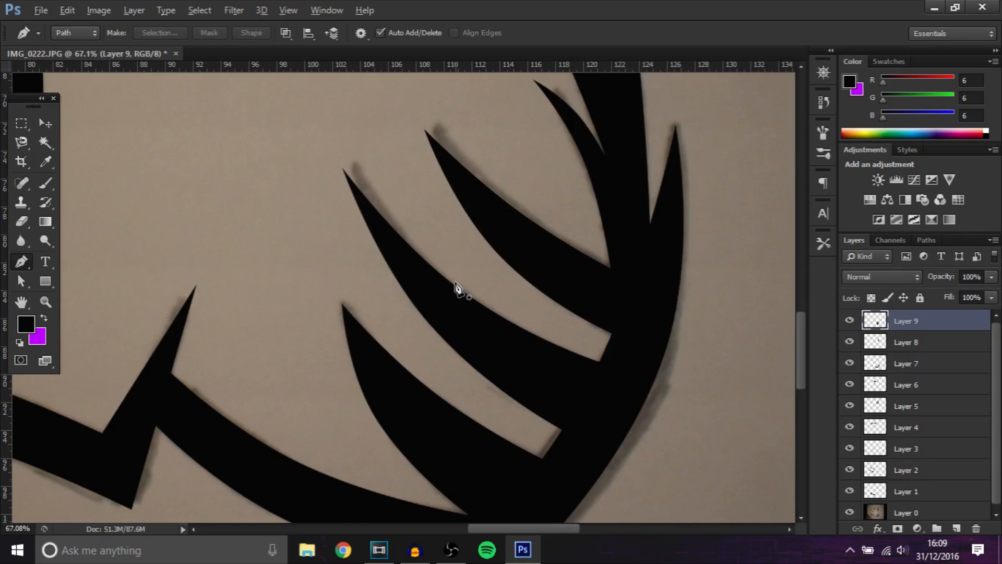
# - Hide and delete Layer 0, the photo of the hand-drawn sketch
pyautogui.scroll(-6, 458, 286)
pyautogui.scroll(1, 168, 350)
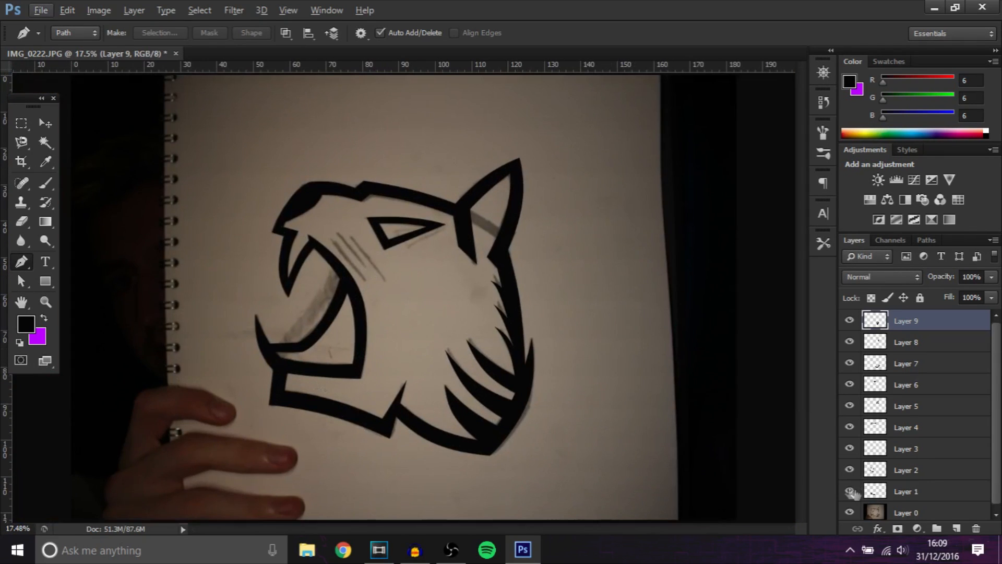
pyautogui.click(849, 512)
pyautogui.click(899, 514)
pyautogui.press('Delete')
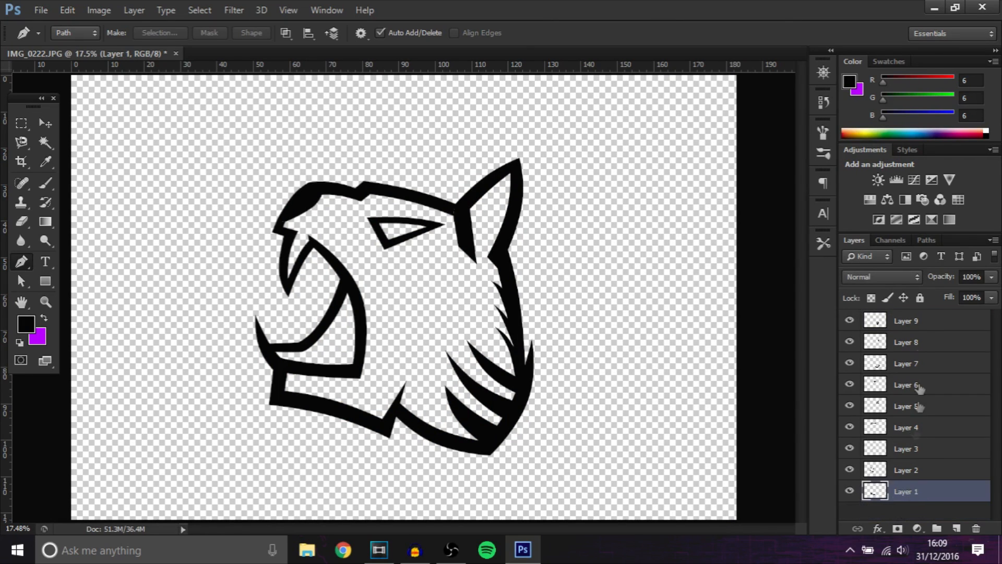
# - Group Layers 1 to 9 and add a new empty layer directly beneath the group
pyautogui.keyDown('shift'); pyautogui.click(921, 324); pyautogui.keyUp('shift')
pyautogui.hotkey('ctrl', 'g')
pyautogui.click(851, 318)
pyautogui.click(851, 318)
pyautogui.click(956, 528)
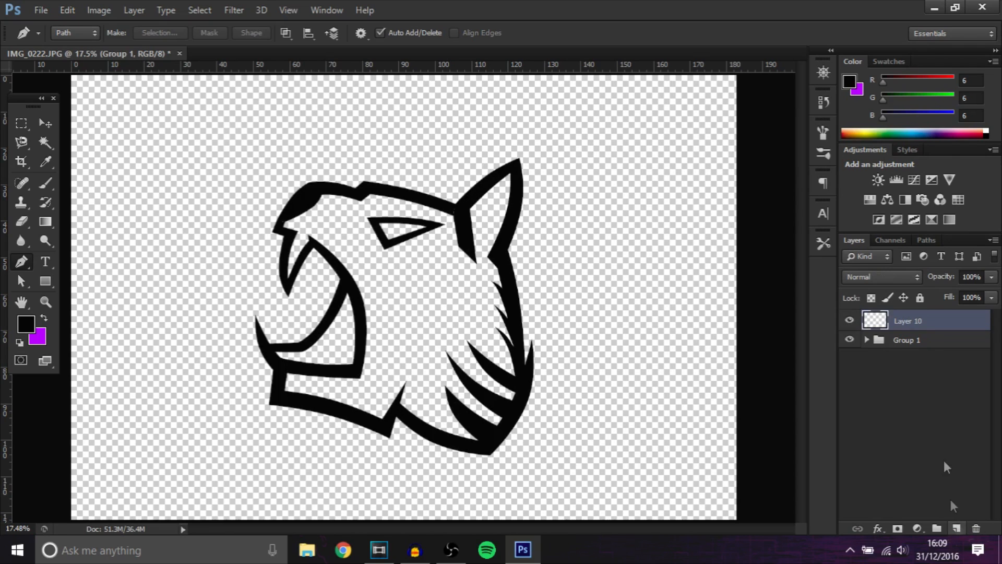
pyautogui.moveTo(926, 330); pyautogui.dragTo(923, 352)
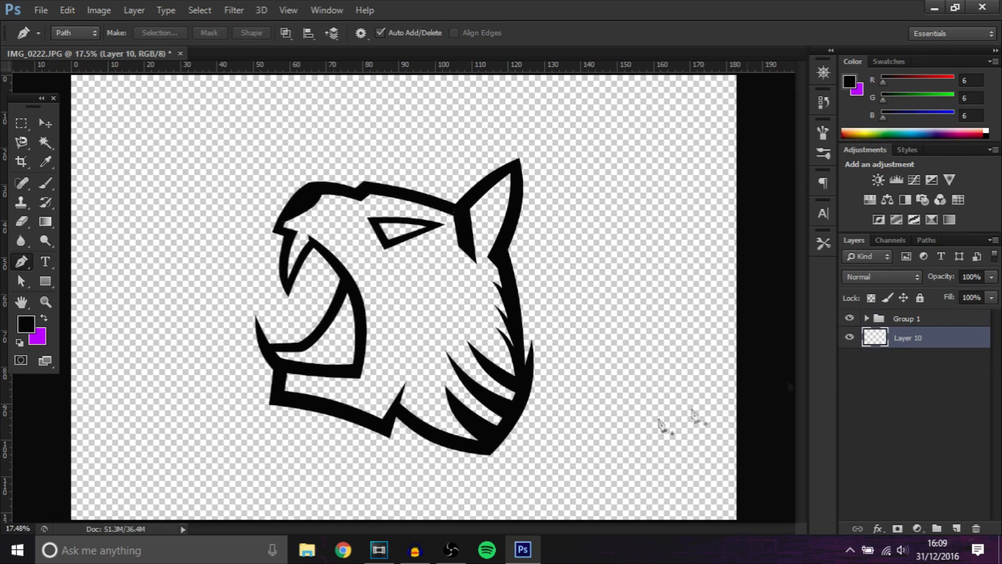
# - Swap the foreground and background colours and set the foreground colour to blue 1d75ce
pyautogui.press('alt')
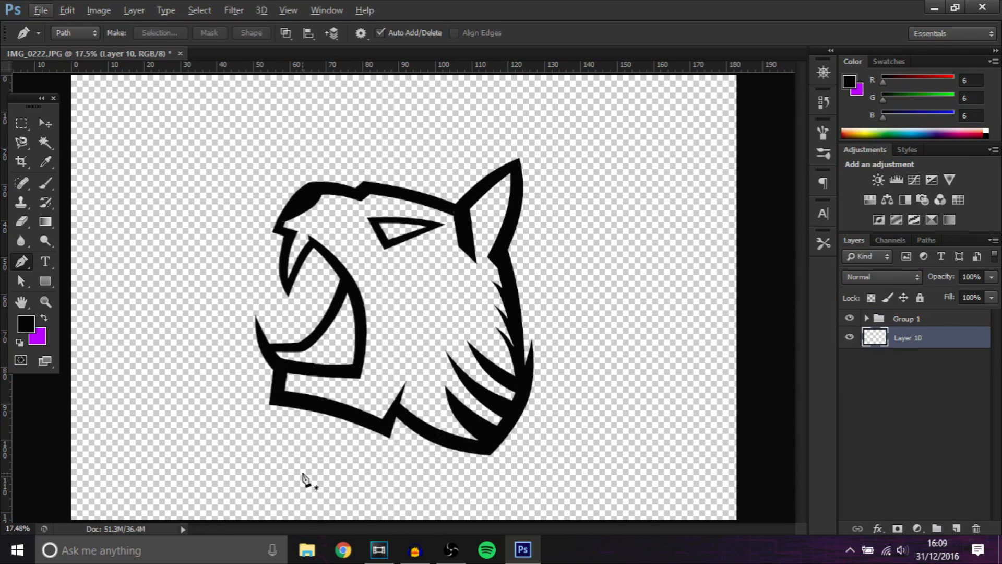
pyautogui.scroll(1, 301, 475)
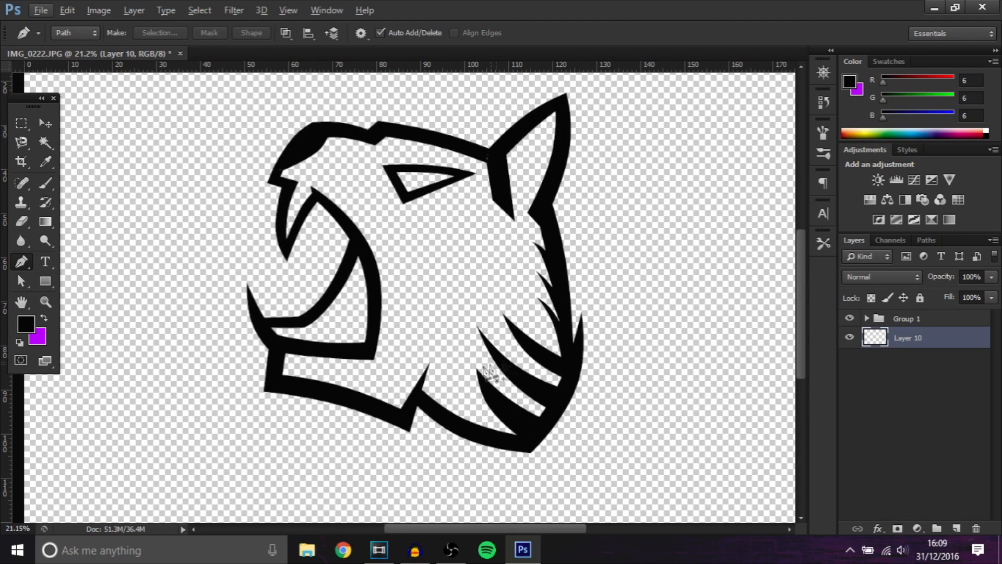
pyautogui.scroll(2, 445, 403)
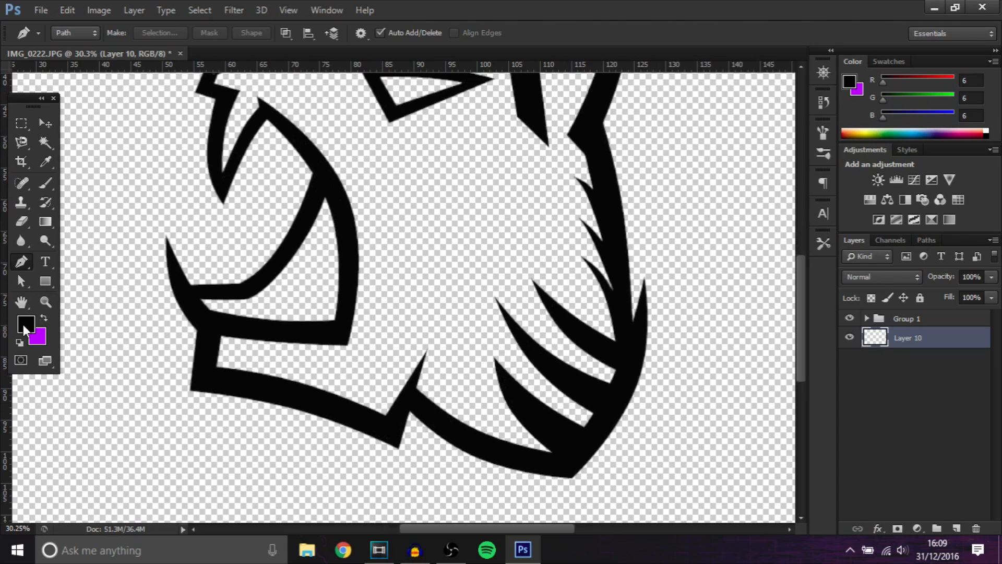
pyautogui.click(44, 318)
pyautogui.click(26, 324)
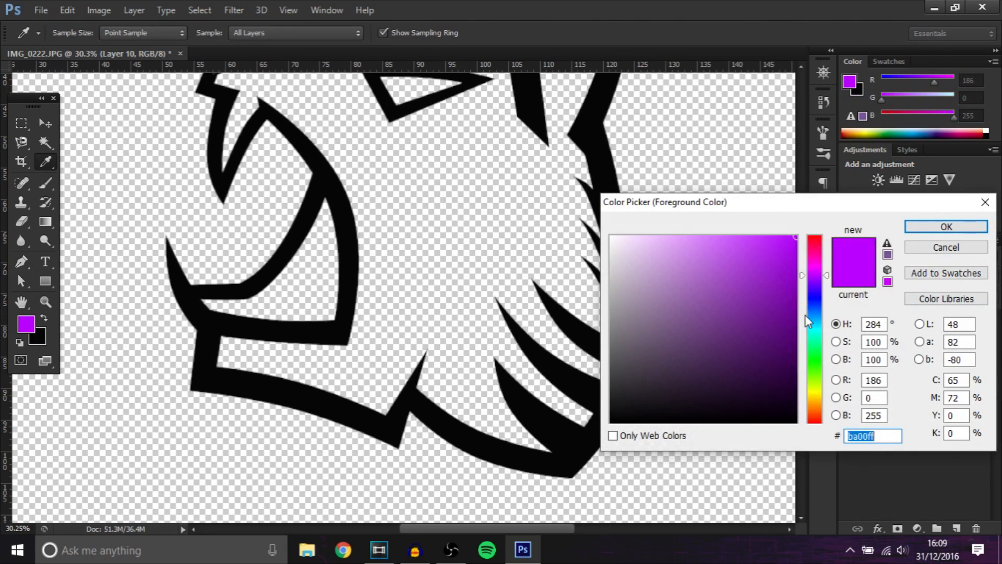
pyautogui.moveTo(814, 293); pyautogui.dragTo(815, 315)
pyautogui.click(765, 248)
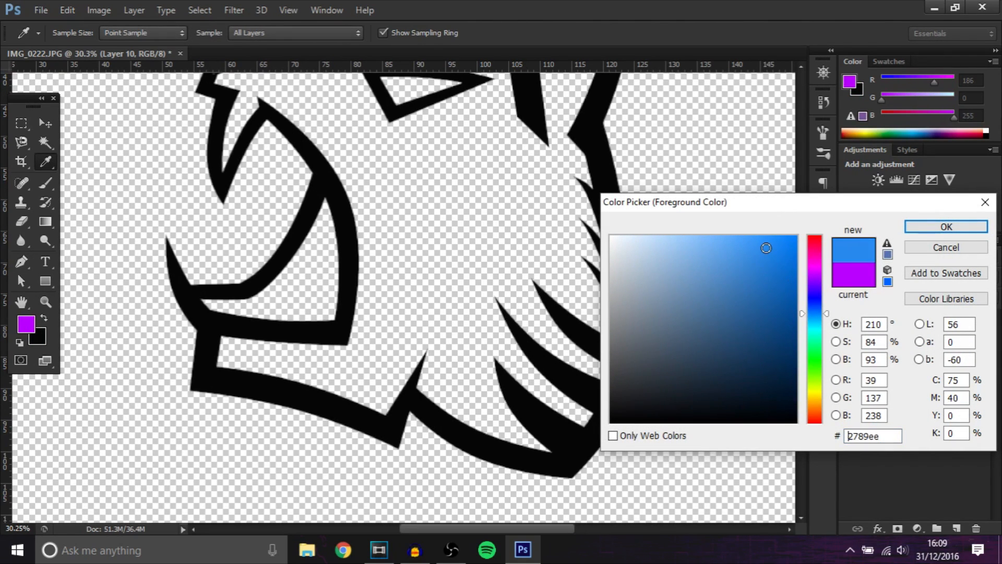
pyautogui.moveTo(764, 250); pyautogui.dragTo(771, 272)
pyautogui.click(913, 227)
# - Start a Pen path on Layer 10 inside the black outline, along the lower jaw, up its front and into the mouth's lower edge
pyautogui.press('p')
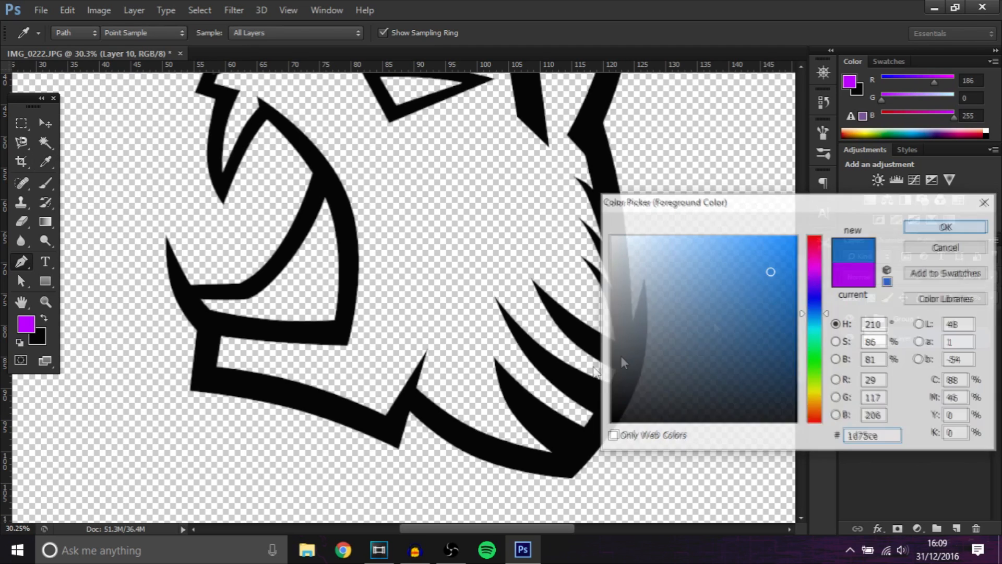
pyautogui.scroll(1, 396, 420)
pyautogui.click(387, 463)
pyautogui.click(321, 435)
pyautogui.click(228, 428)
pyautogui.click(207, 382)
pyautogui.click(191, 344)
pyautogui.click(194, 327)
pyautogui.click(224, 327)
pyautogui.click(271, 305)
# - Continue the Layer 10 path up the back of the open mouth and around the upper fang
pyautogui.click(307, 245)
pyautogui.hotkey('ctrl', 'z')
pyautogui.click(319, 220)
pyautogui.click(312, 194)
pyautogui.click(284, 163)
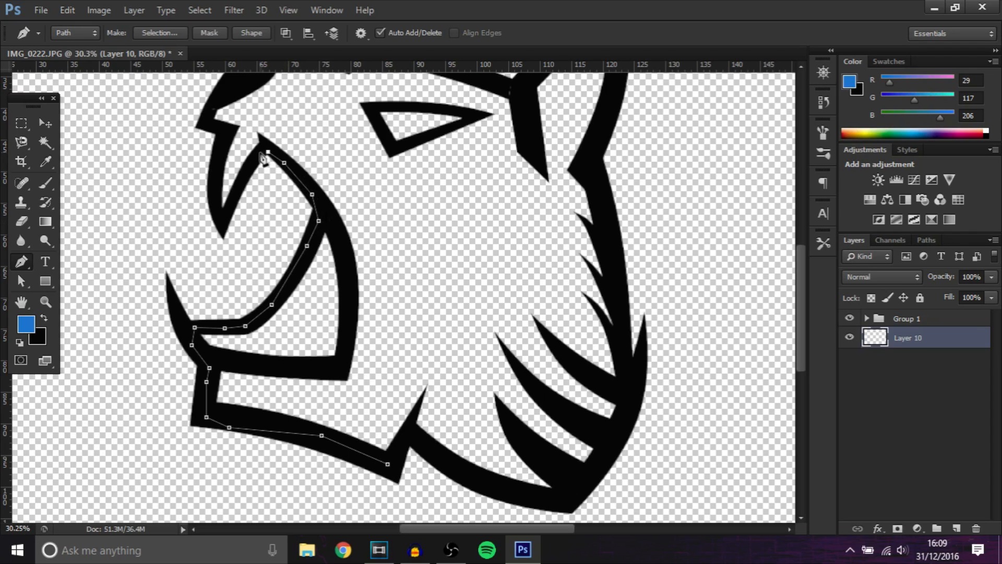
pyautogui.click(224, 222)
pyautogui.click(216, 183)
pyautogui.click(225, 133)
# - Extend the Layer 10 path around the nose and along the forehead outline to the base of the ear
pyautogui.scroll(5, 226, 134)
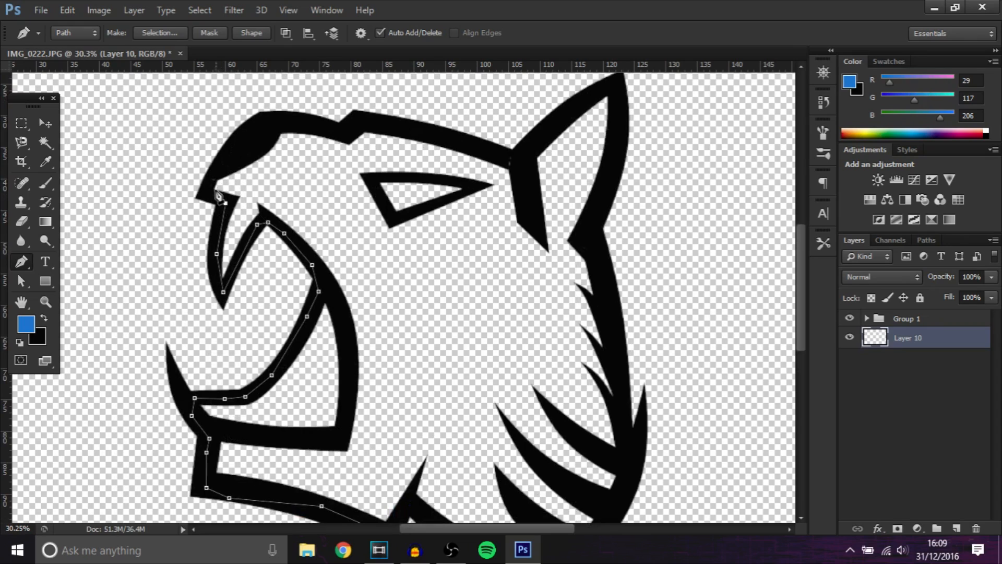
pyautogui.click(208, 190)
pyautogui.click(224, 147)
pyautogui.hotkey('ctrl', 'z')
pyautogui.click(226, 158)
pyautogui.click(273, 129)
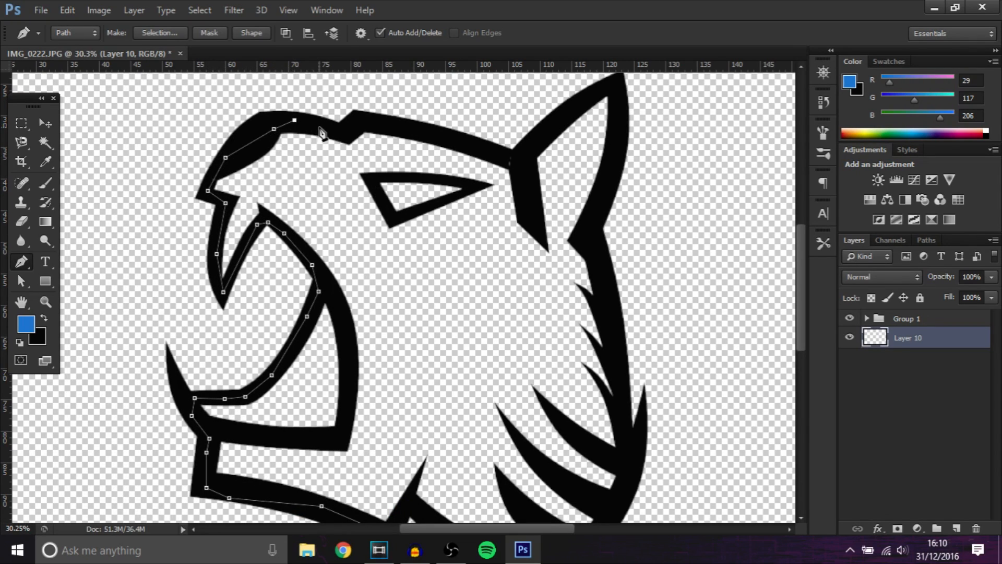
pyautogui.hotkey('ctrl', 'z')
pyautogui.click(347, 134)
pyautogui.click(442, 138)
pyautogui.click(506, 162)
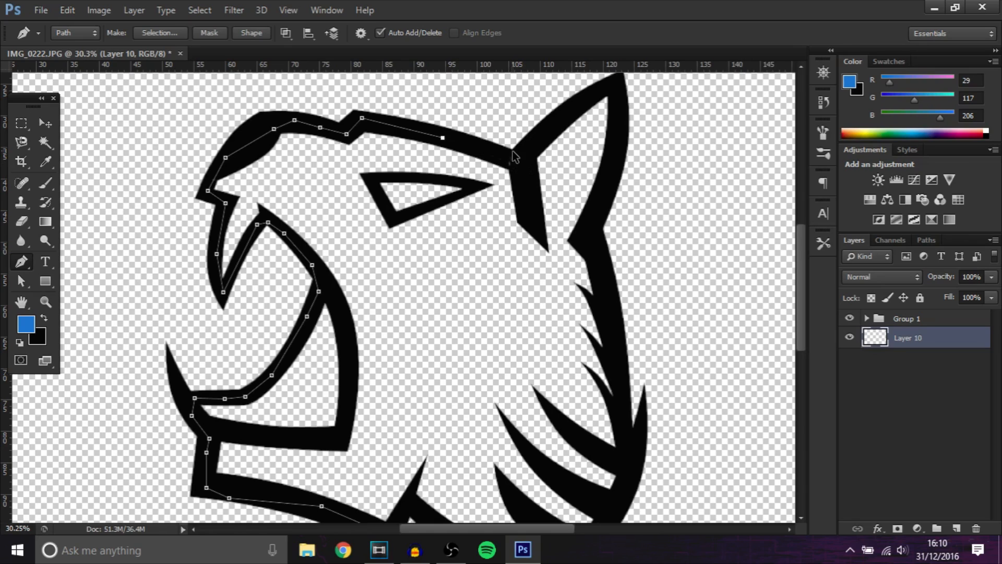
pyautogui.click(510, 152)
# - Continue the Layer 10 path around the ear and down the upper back of the head
pyautogui.click(522, 156)
pyautogui.click(562, 123)
pyautogui.click(608, 83)
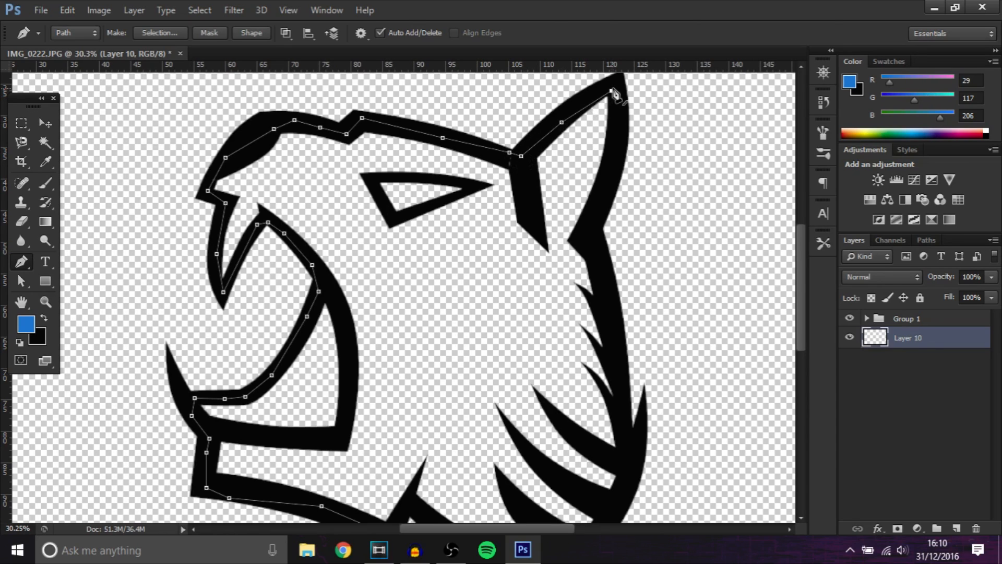
pyautogui.click(617, 89)
pyautogui.click(615, 129)
pyautogui.click(590, 223)
pyautogui.click(600, 249)
pyautogui.click(617, 302)
# - Run the Layer 10 path down the back of the neck and along the throat, closing it at the jaw corner
pyautogui.scroll(-3, 618, 307)
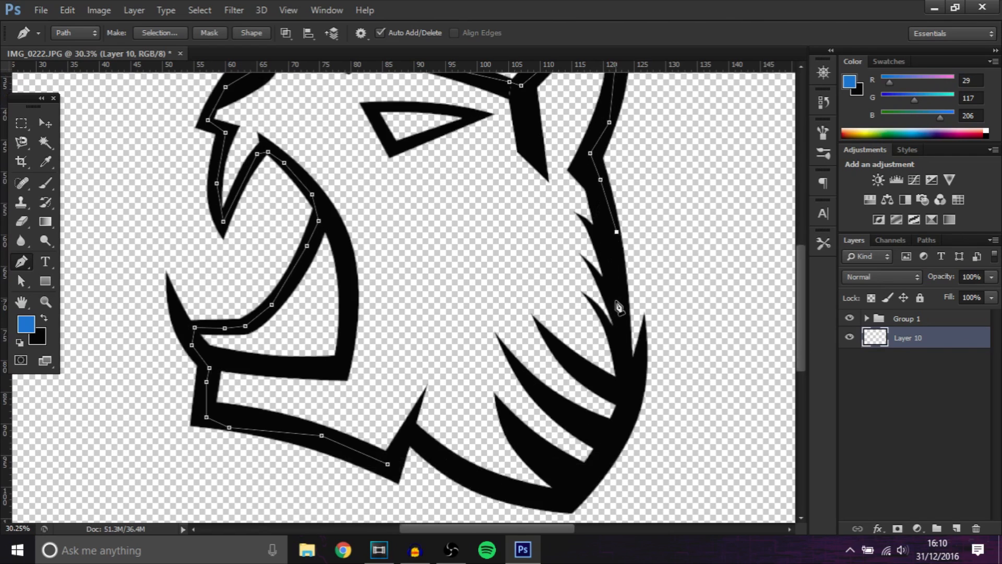
pyautogui.click(616, 300)
pyautogui.scroll(-3, 617, 303)
pyautogui.click(629, 308)
pyautogui.click(615, 366)
pyautogui.click(570, 427)
pyautogui.click(544, 422)
pyautogui.click(444, 389)
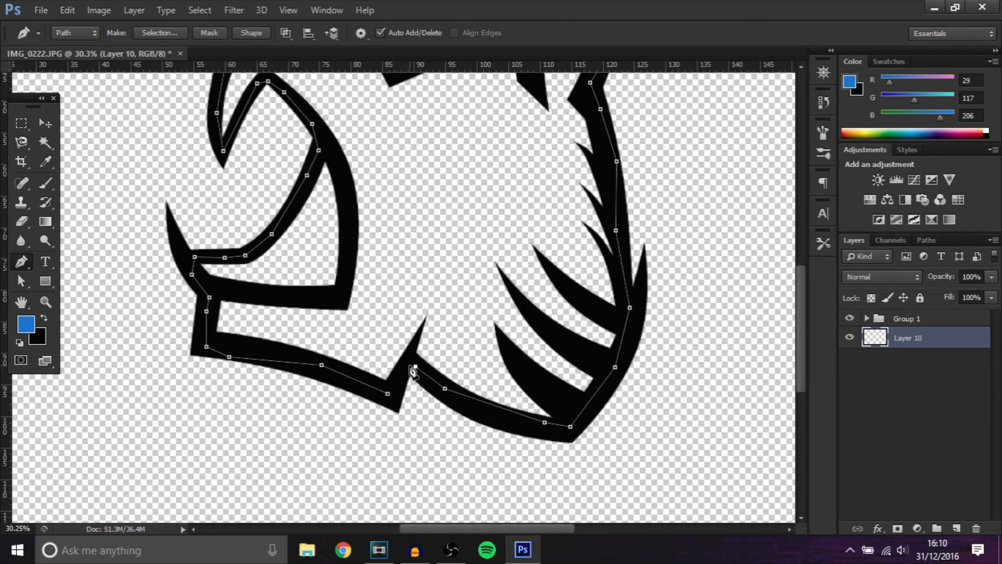
pyautogui.click(393, 399)
# - Fill the closed head path on Layer 10 with the blue foreground colour and dismiss the path
pyautogui.rightClick(390, 306)
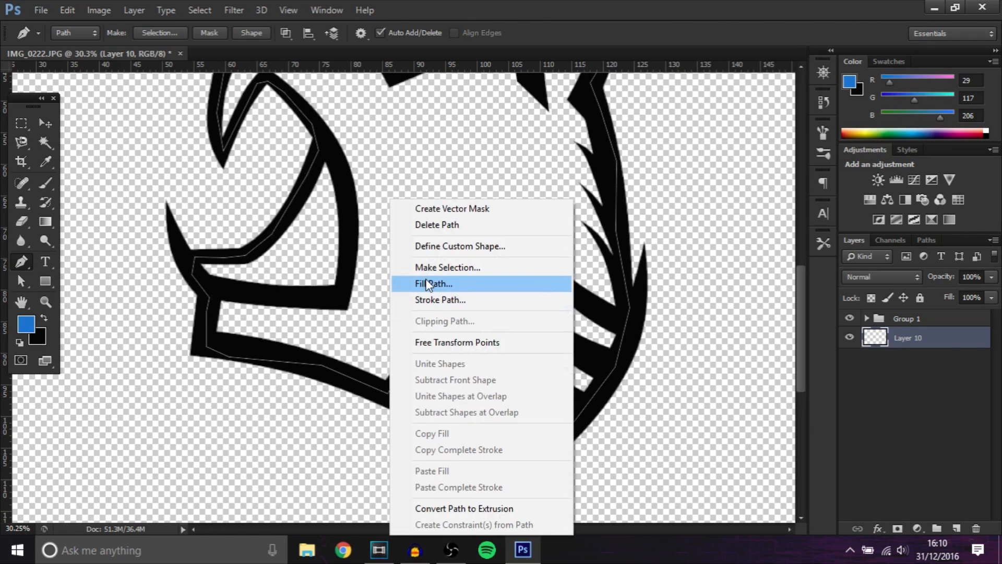
pyautogui.click(427, 284)
pyautogui.click(290, 154)
pyautogui.click(253, 192)
pyautogui.click(25, 322)
pyautogui.press('Return')
pyautogui.press('Return')
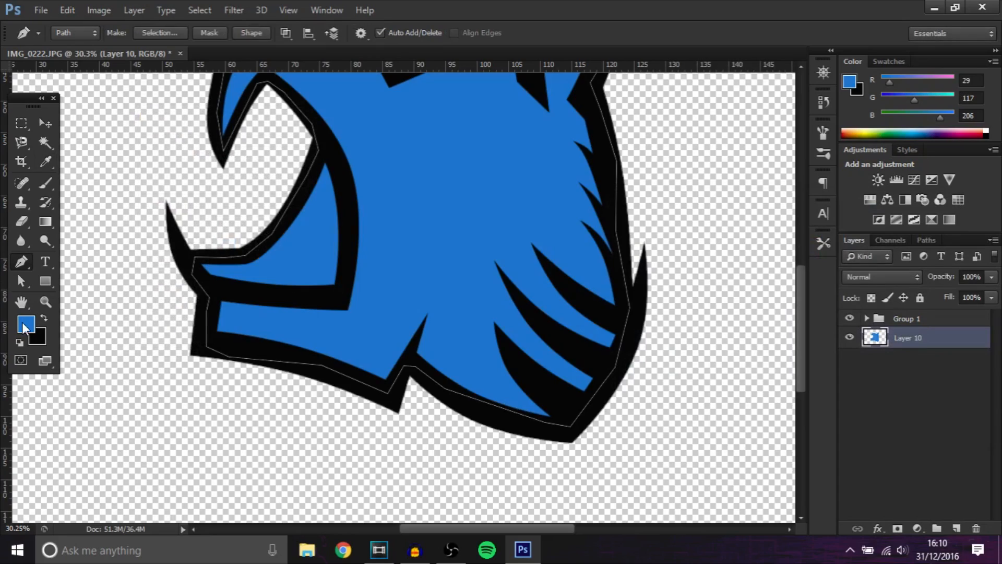
pyautogui.scroll(-10, 185, 224)
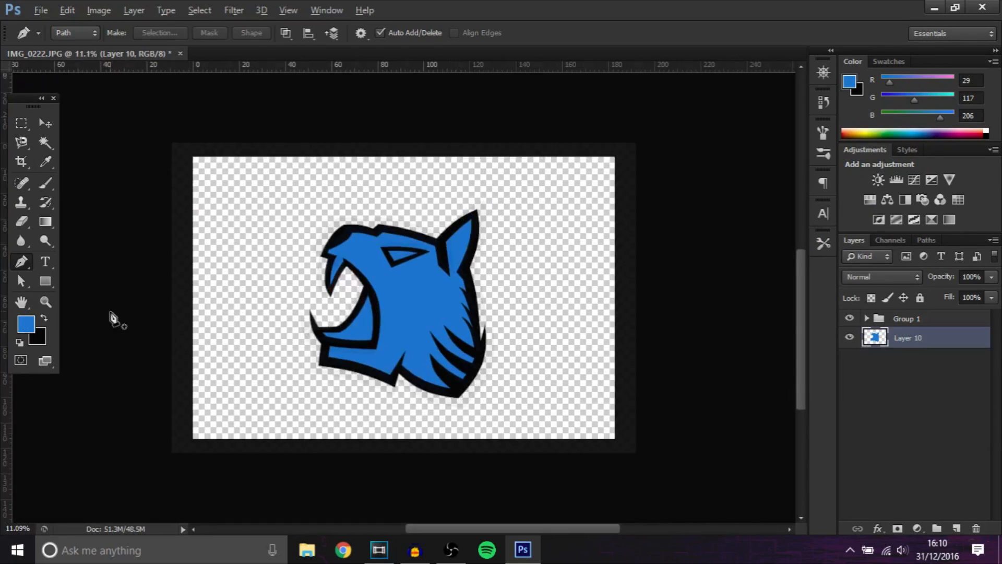
# - Add a new layer above Layer 10 and trace a closed path around the eye within its black outline
pyautogui.scroll(3, 203, 374)
pyautogui.scroll(3, 274, 404)
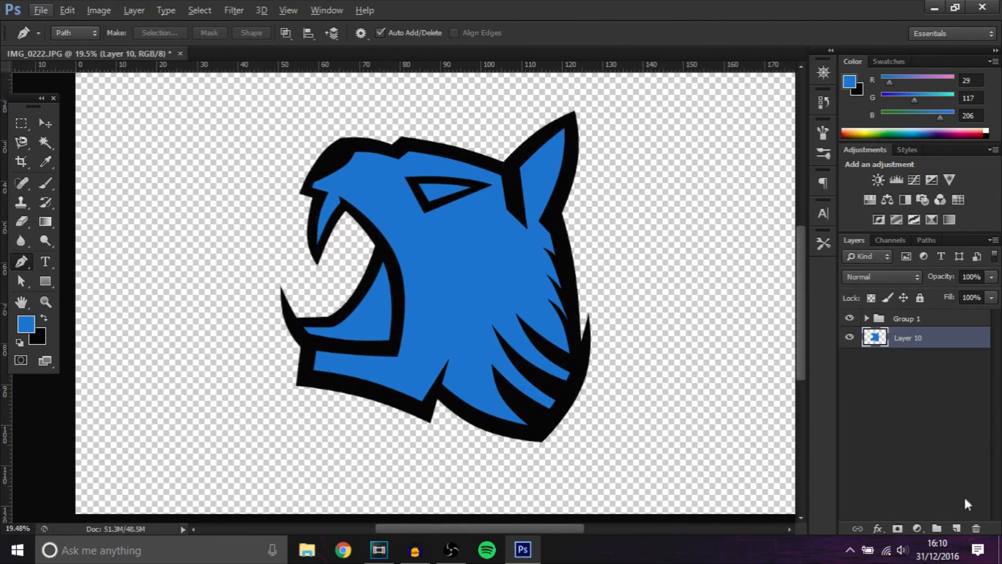
pyautogui.click(958, 530)
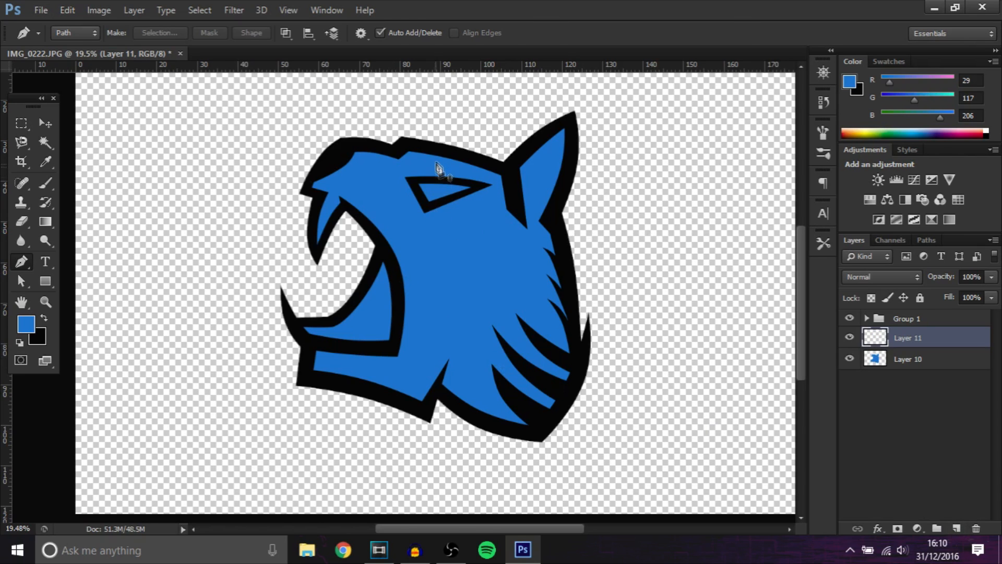
pyautogui.scroll(2, 438, 169)
pyautogui.click(405, 193)
pyautogui.click(431, 194)
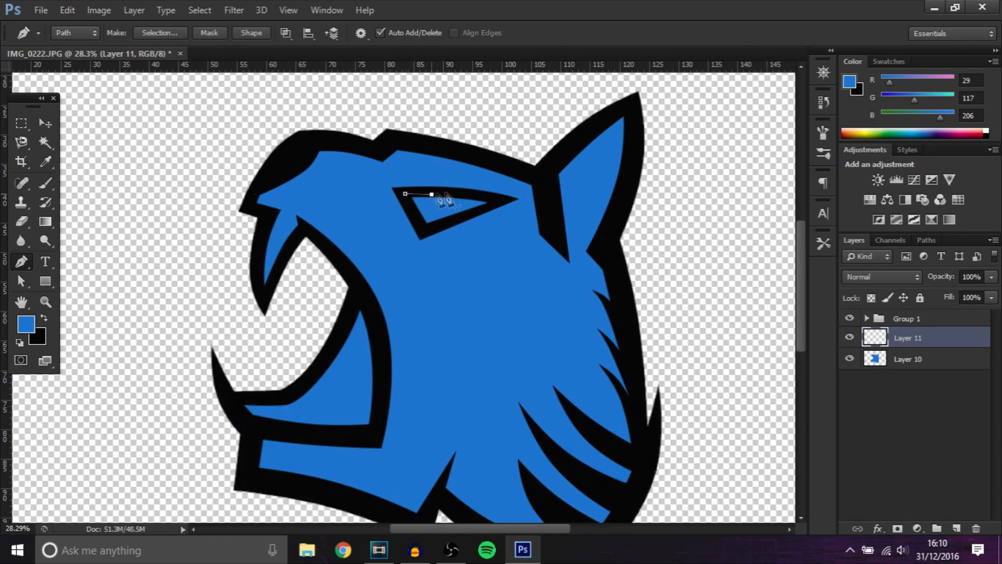
pyautogui.click(447, 191)
pyautogui.click(441, 225)
pyautogui.click(425, 233)
pyautogui.click(406, 195)
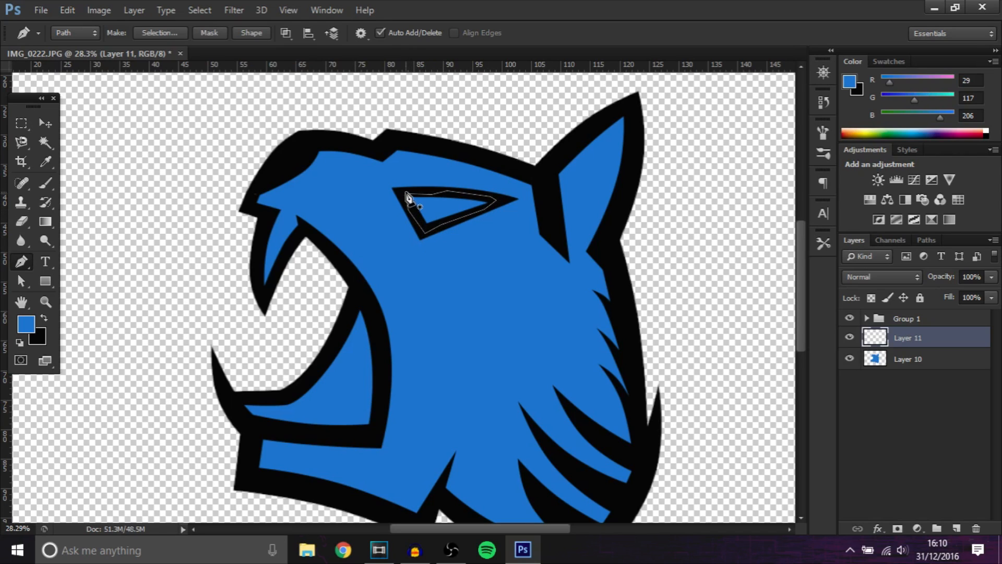
# - Fill the eye path on Layer 11 with white and dismiss the path
pyautogui.rightClick(409, 197)
pyautogui.click(454, 285)
pyautogui.click(292, 151)
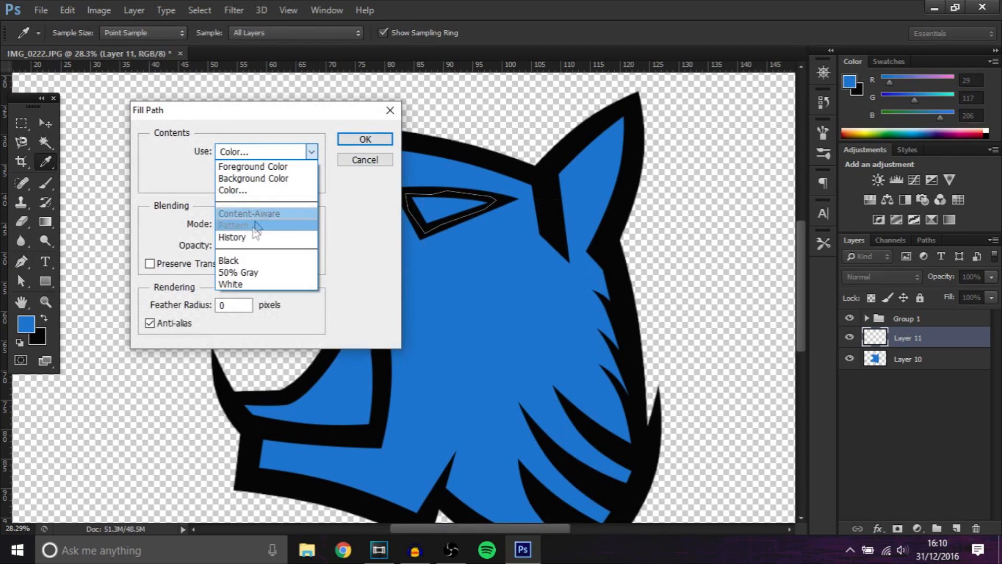
pyautogui.click(235, 282)
pyautogui.press('Return')
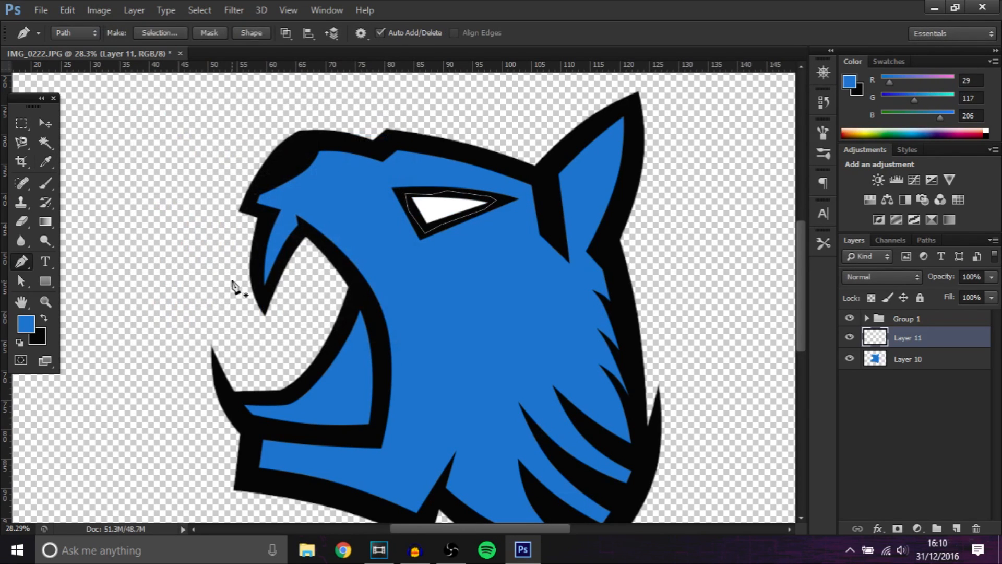
pyautogui.press('Return')
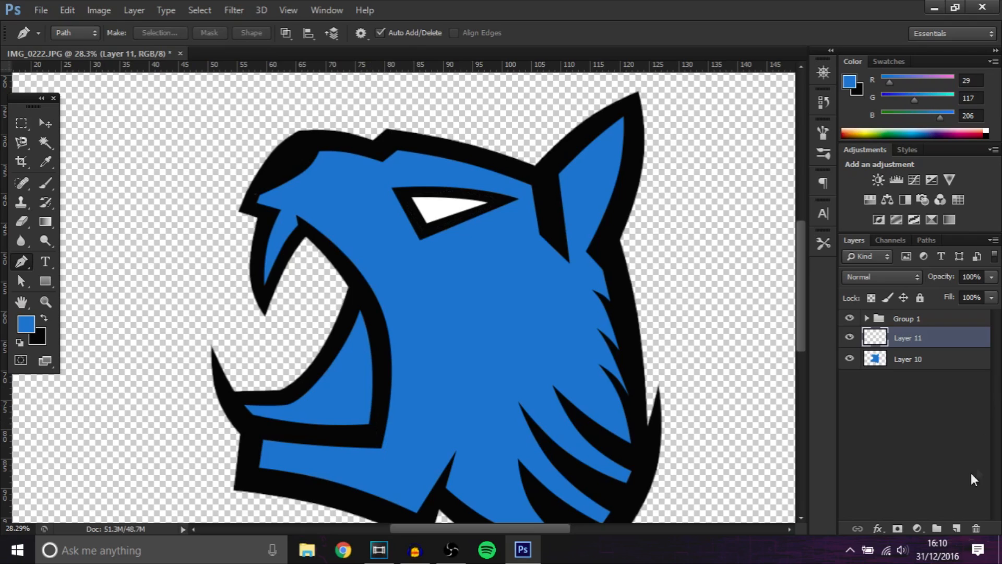
# - Add a new layer above Layer 11 and start a path along the front edge of the inner mouth up to its peak
pyautogui.click(959, 526)
pyautogui.moveTo(235, 402); pyautogui.dragTo(245, 406)
pyautogui.click(244, 399)
pyautogui.click(275, 398)
pyautogui.click(300, 389)
pyautogui.click(328, 355)
pyautogui.click(349, 317)
pyautogui.click(352, 283)
# - Close the inner mouth path on Layer 12 down its back edge and along the lower jaw outline
pyautogui.click(377, 323)
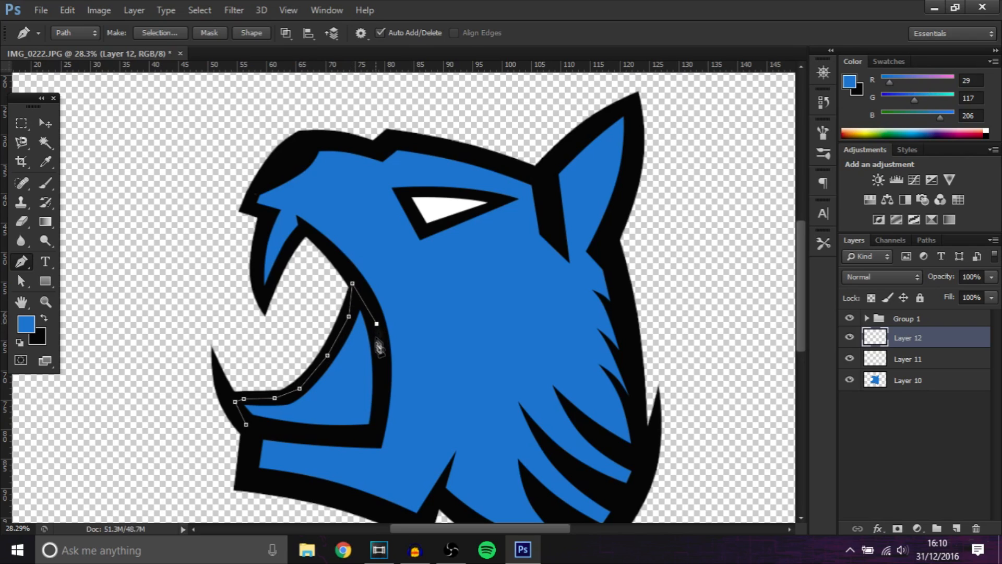
pyautogui.click(380, 375)
pyautogui.click(376, 423)
pyautogui.click(376, 438)
pyautogui.click(278, 434)
pyautogui.click(247, 426)
# - Fill the inner mouth path on Layer 12 using the Color option with blue and dismiss the path
pyautogui.rightClick(280, 370)
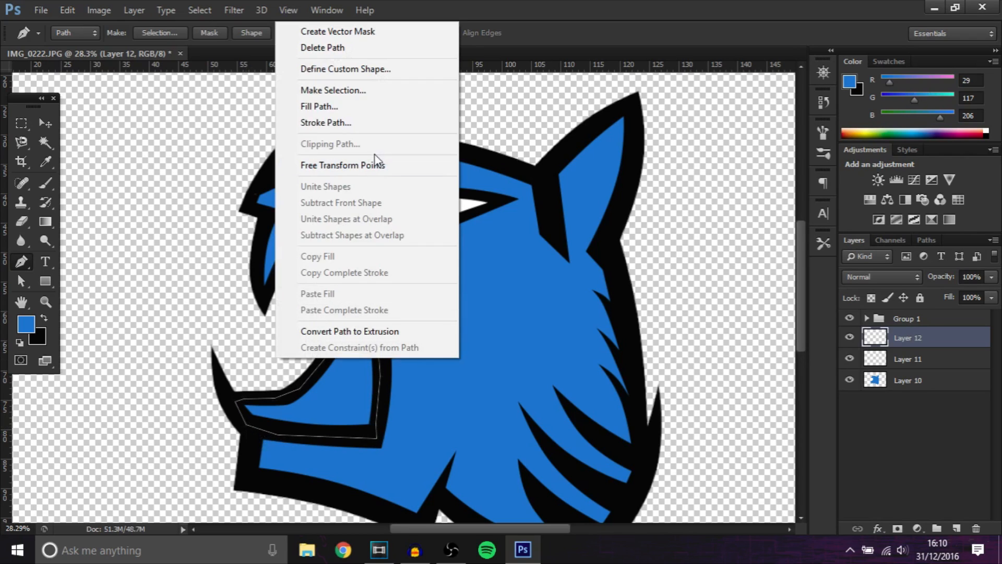
pyautogui.click(349, 108)
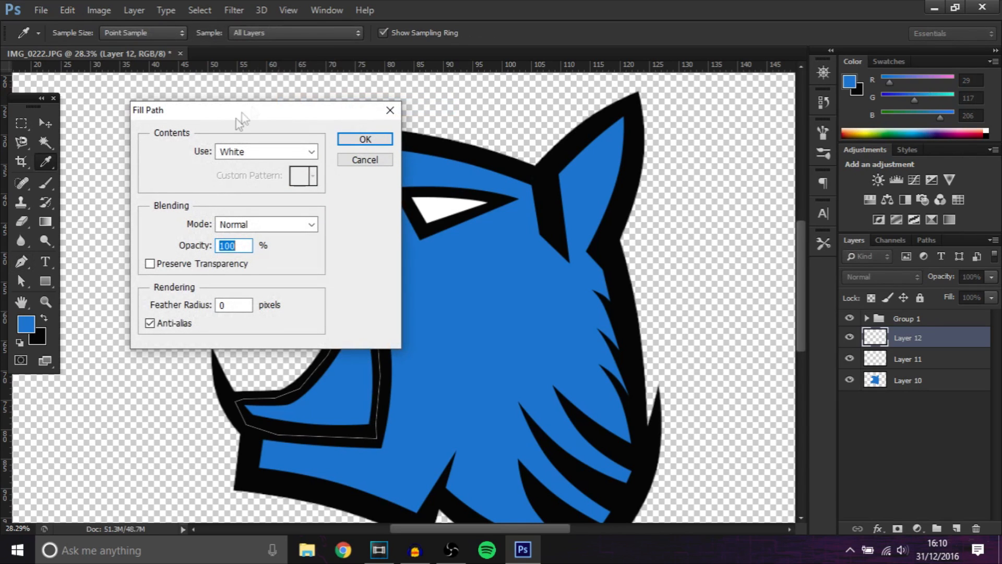
pyautogui.click(232, 152)
pyautogui.click(236, 190)
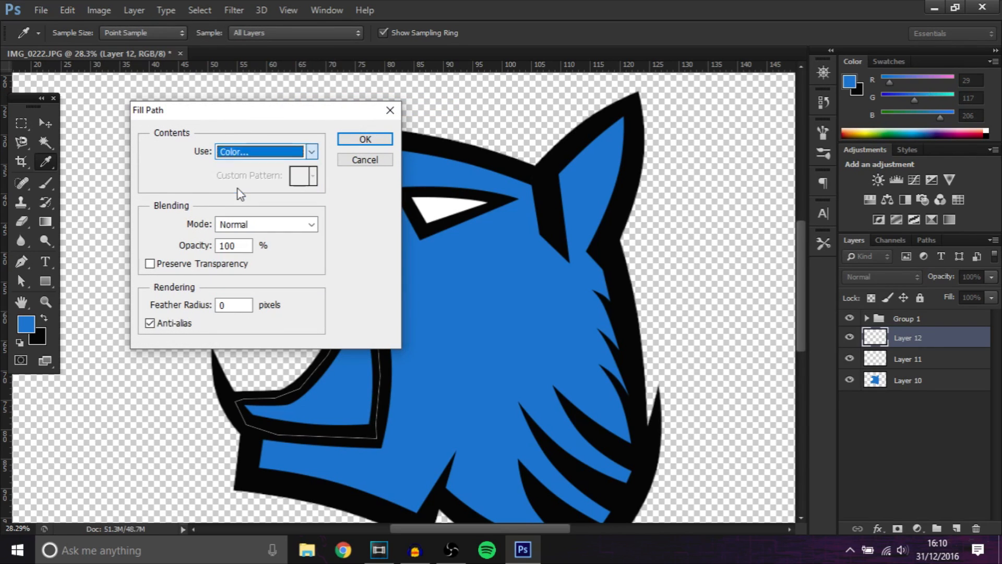
pyautogui.press('Return')
pyautogui.press('Return')
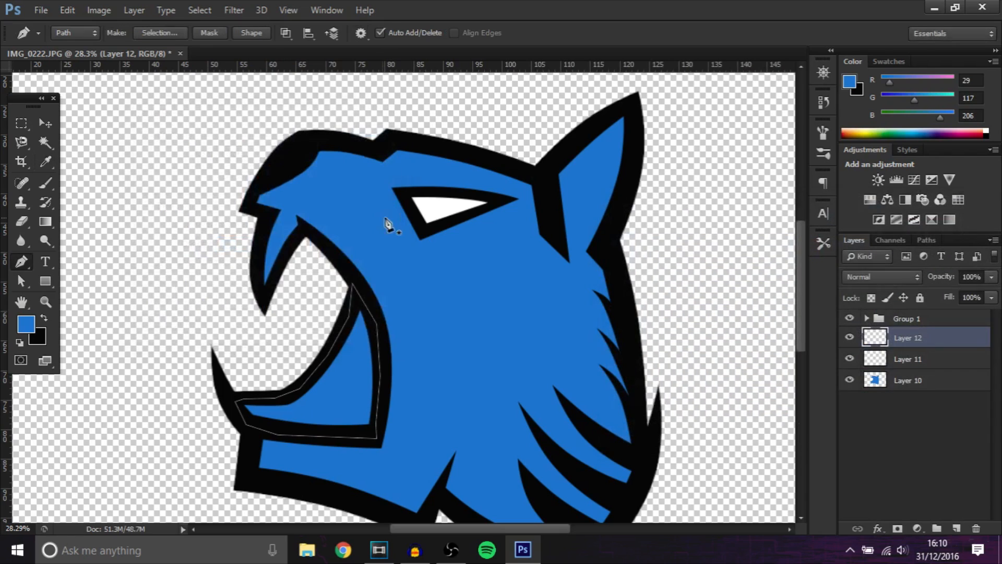
pyautogui.press('Escape')
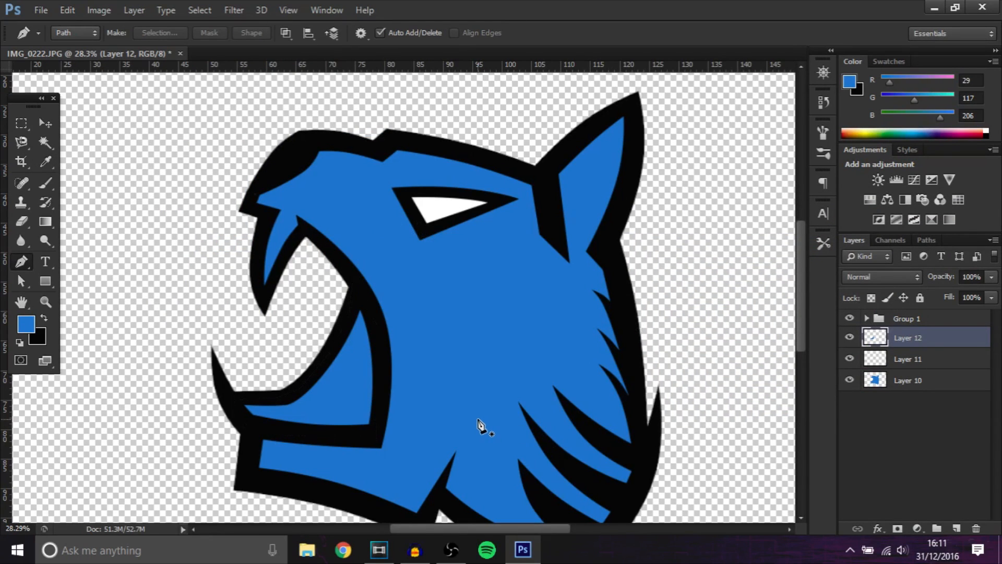
# - Darken the inner mouth fill on Layer 12 with Hue/Saturation, setting Lightness to -54
pyautogui.hotkey('ctrl', 'u')
pyautogui.moveTo(824, 301); pyautogui.dragTo(787, 302)
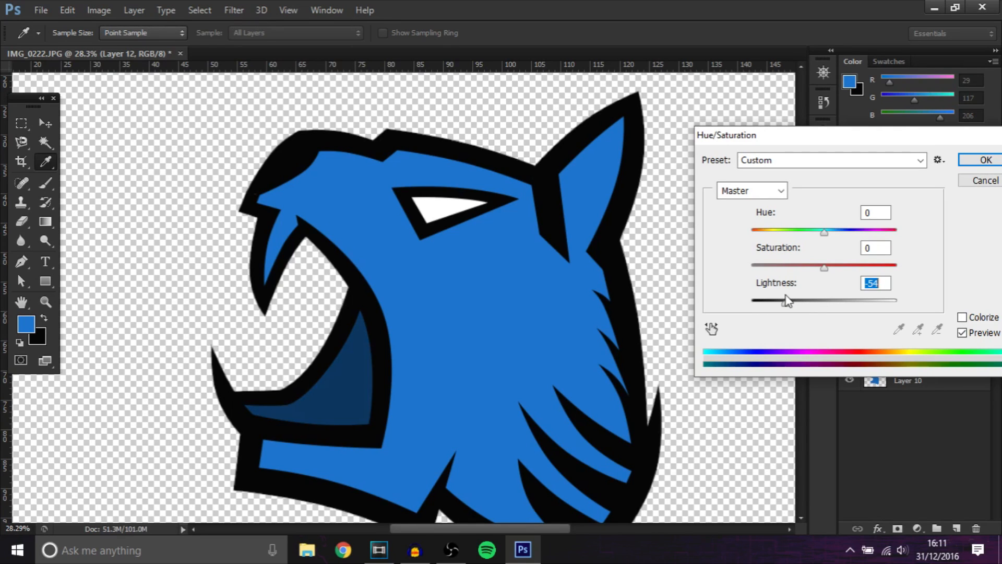
pyautogui.click(986, 160)
pyautogui.scroll(-3, 615, 272)
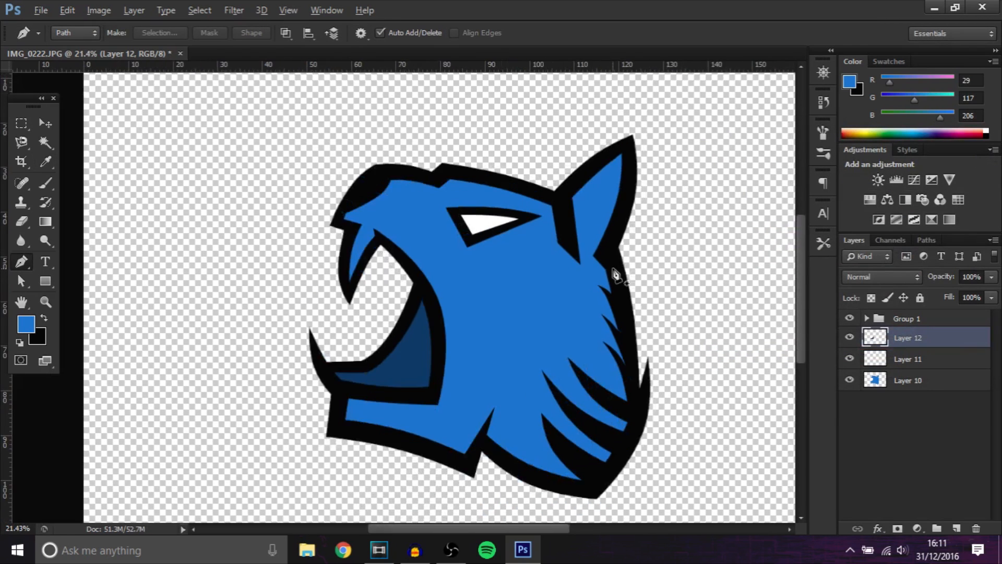
# - Add a new layer above Layer 12 and set the foreground colour to white
pyautogui.scroll(4, 395, 233)
pyautogui.scroll(1, 395, 234)
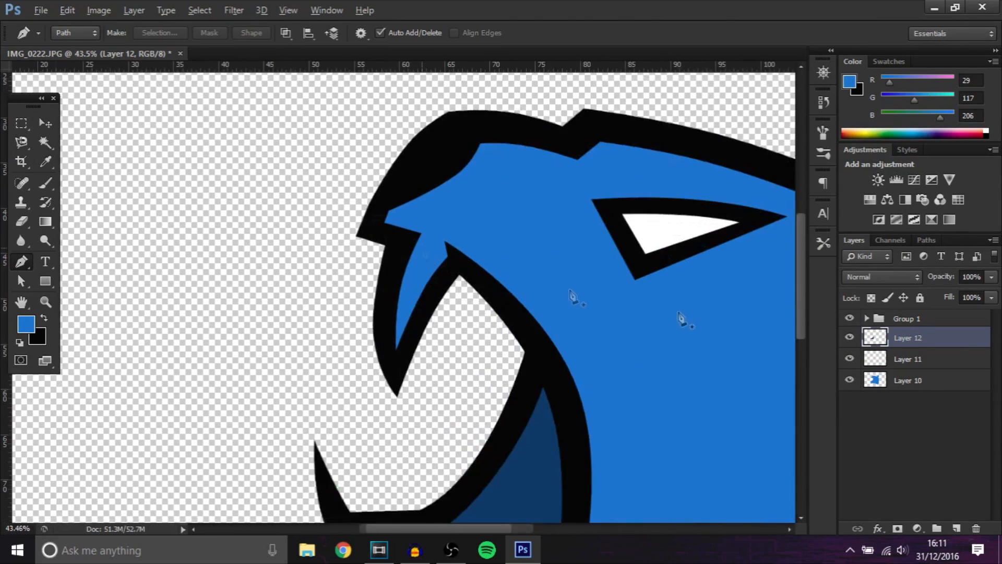
pyautogui.click(961, 529)
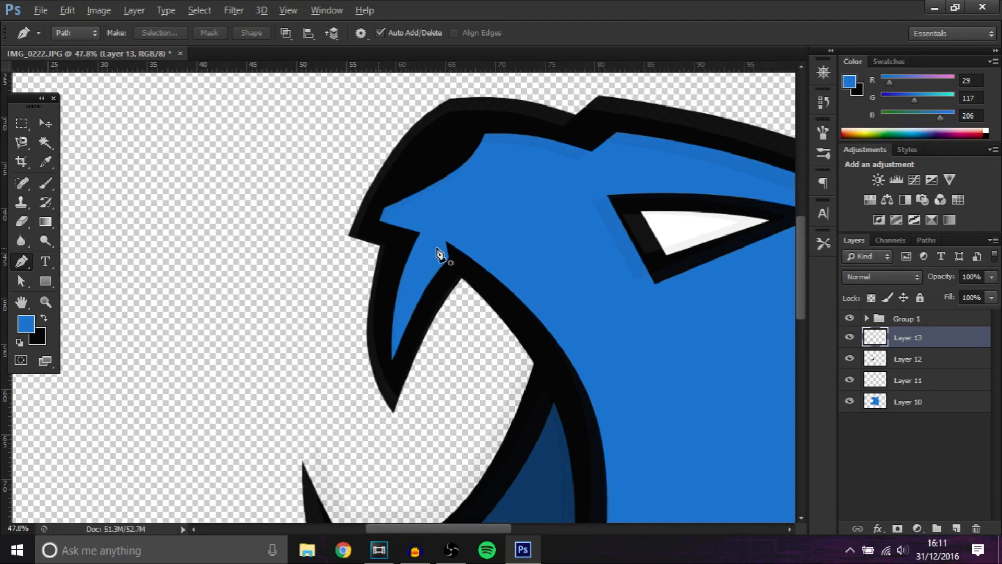
pyautogui.scroll(5, 440, 253)
pyautogui.click(26, 323)
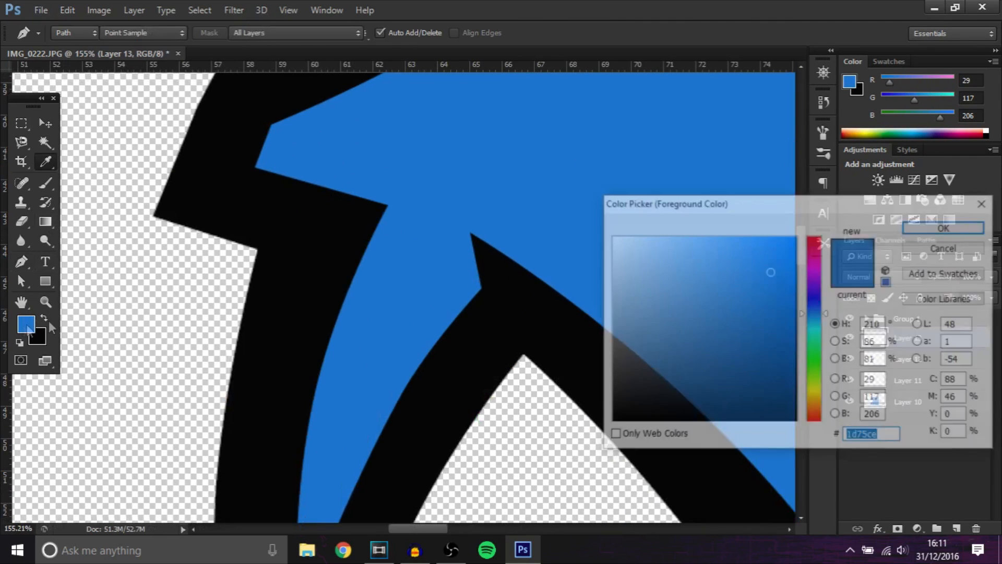
pyautogui.click(942, 249)
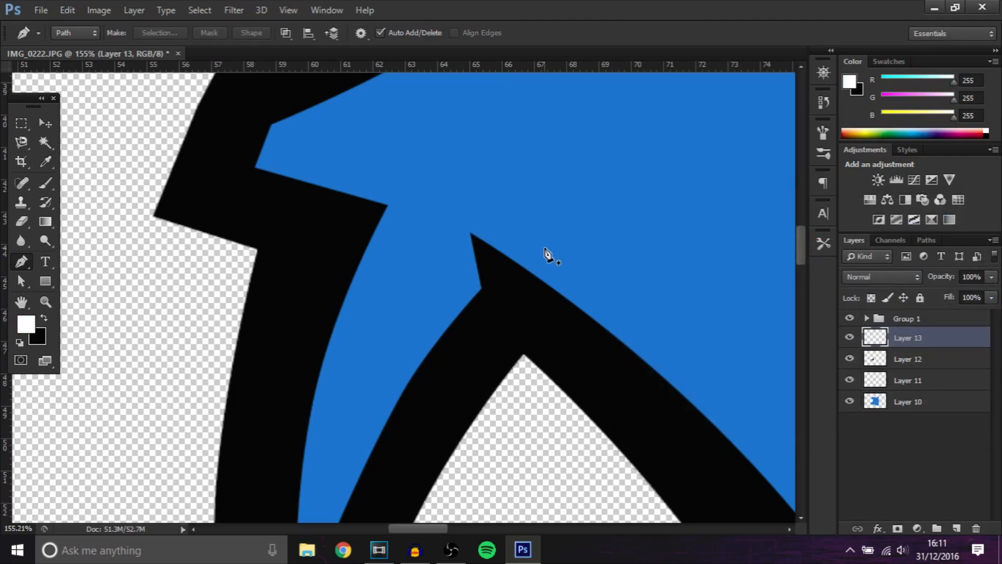
pyautogui.scroll(-2, 546, 255)
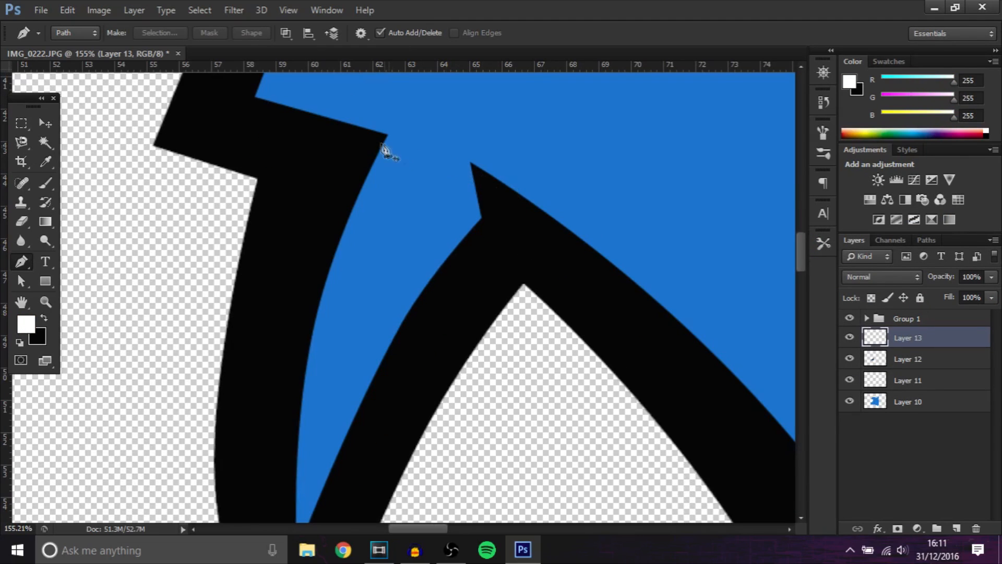
pyautogui.scroll(-2, 530, 264)
pyautogui.scroll(2, 470, 146)
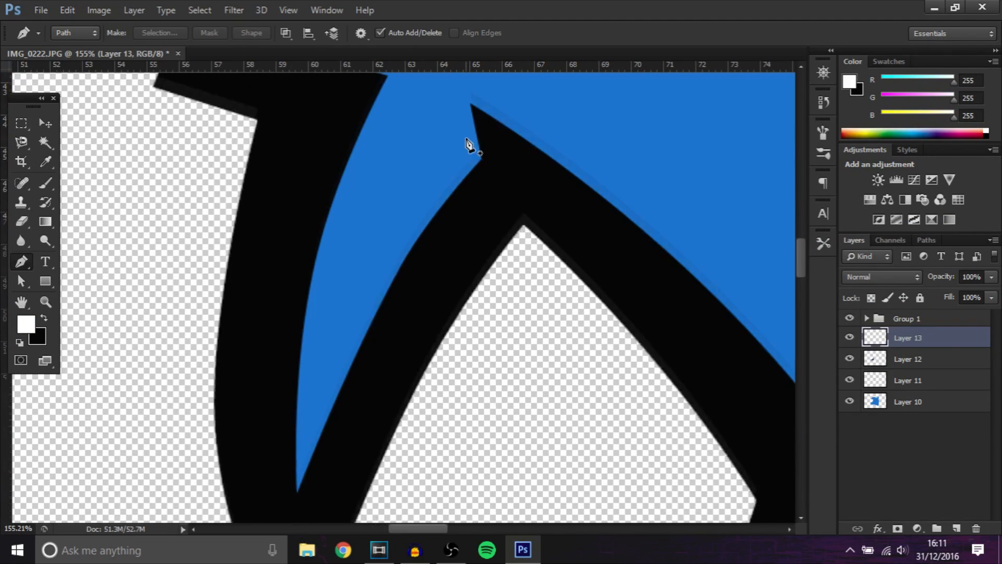
pyautogui.scroll(2, 483, 167)
pyautogui.scroll(2, 473, 183)
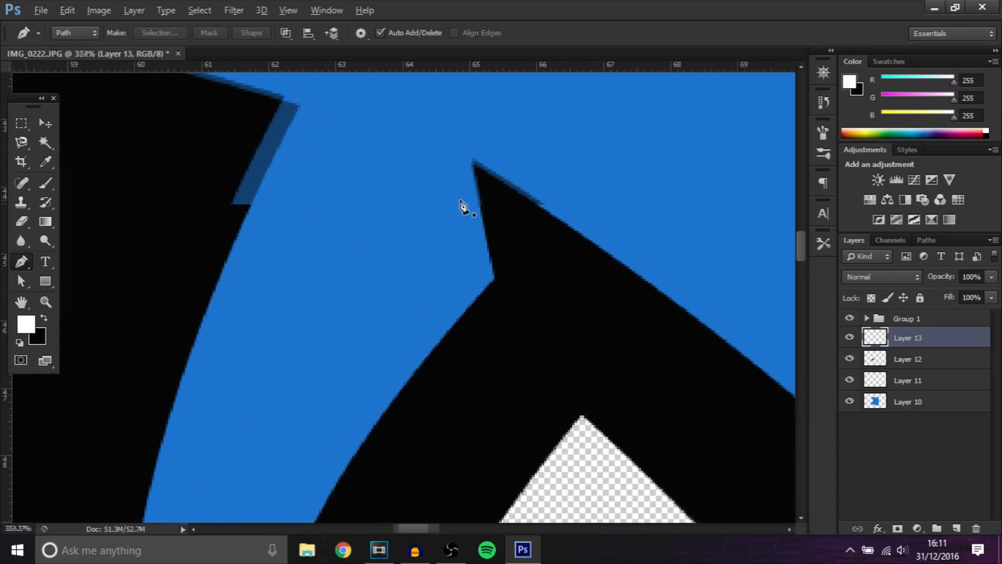
pyautogui.scroll(1, 489, 201)
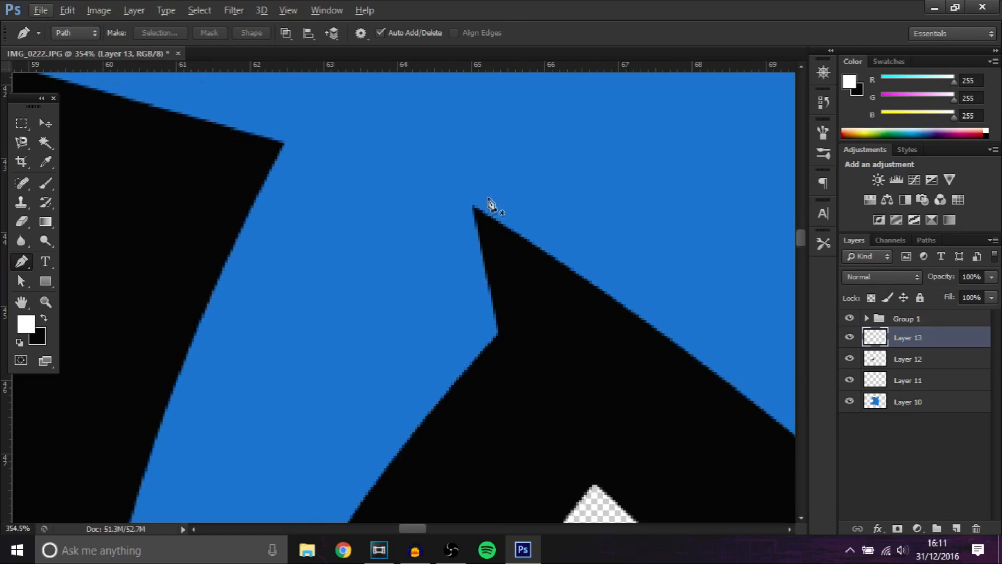
pyautogui.click(501, 334)
pyautogui.scroll(4, 486, 217)
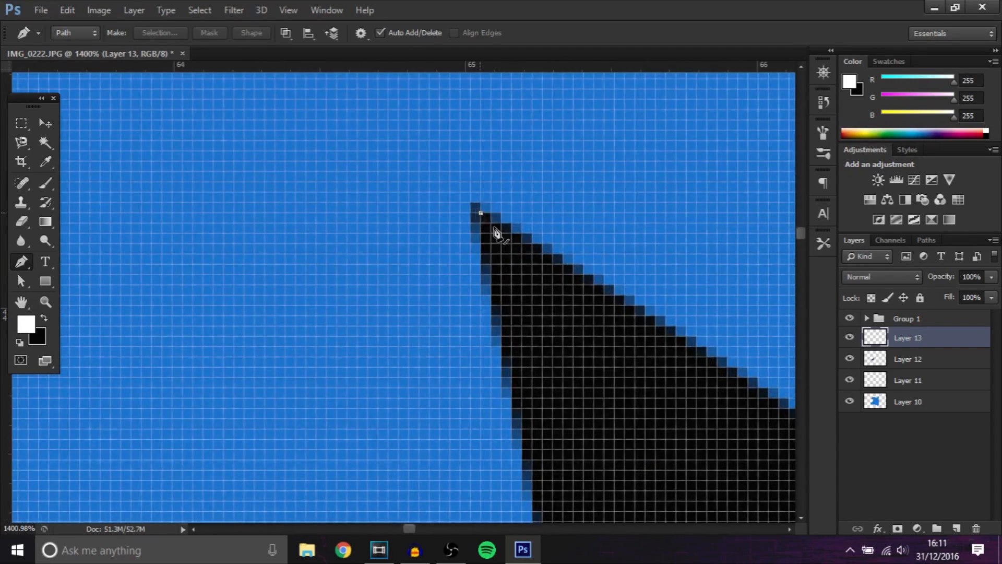
pyautogui.click(481, 214)
pyautogui.scroll(-4, 481, 215)
pyautogui.click(391, 190)
pyautogui.click(438, 202)
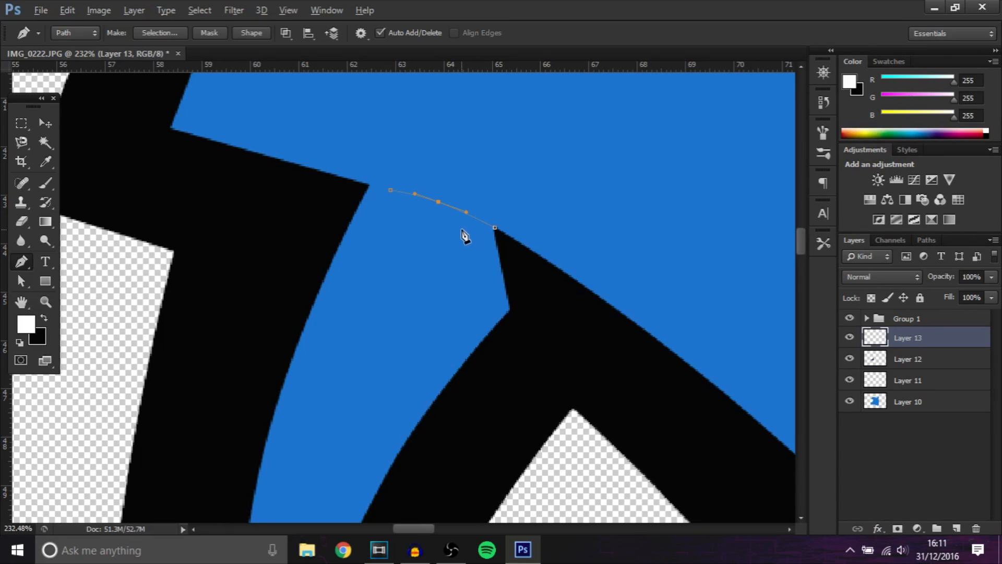
pyautogui.press('alt')
pyautogui.moveTo(311, 270); pyautogui.dragTo(209, 287)
pyautogui.hotkey('ctrl', 'z')
pyautogui.hotkey('ctrl', 'z')
# - Draw a closed path around the upper fang on Layer 13, keeping its sides and tip within the black outline
pyautogui.scroll(3, 522, 311)
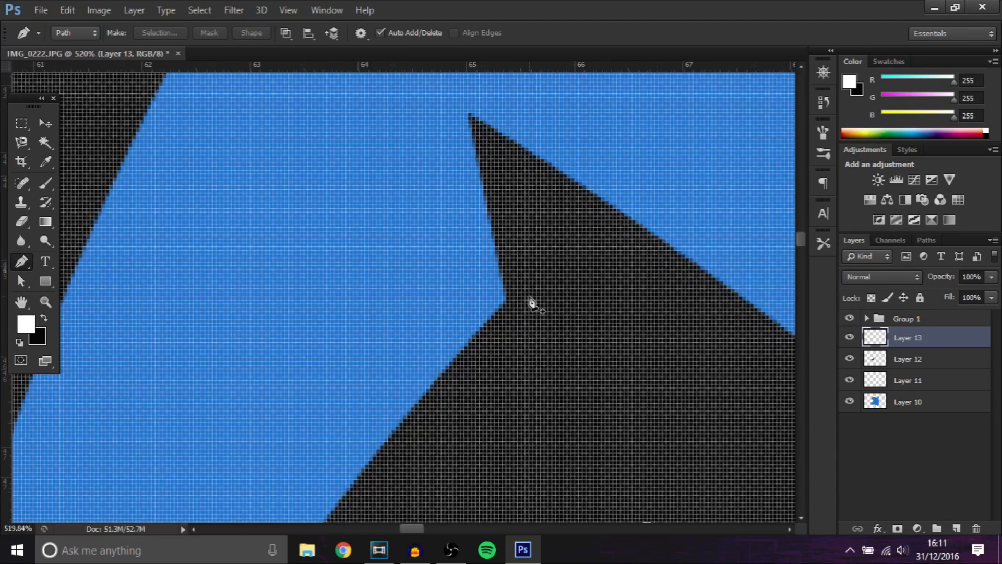
pyautogui.scroll(-3, 511, 307)
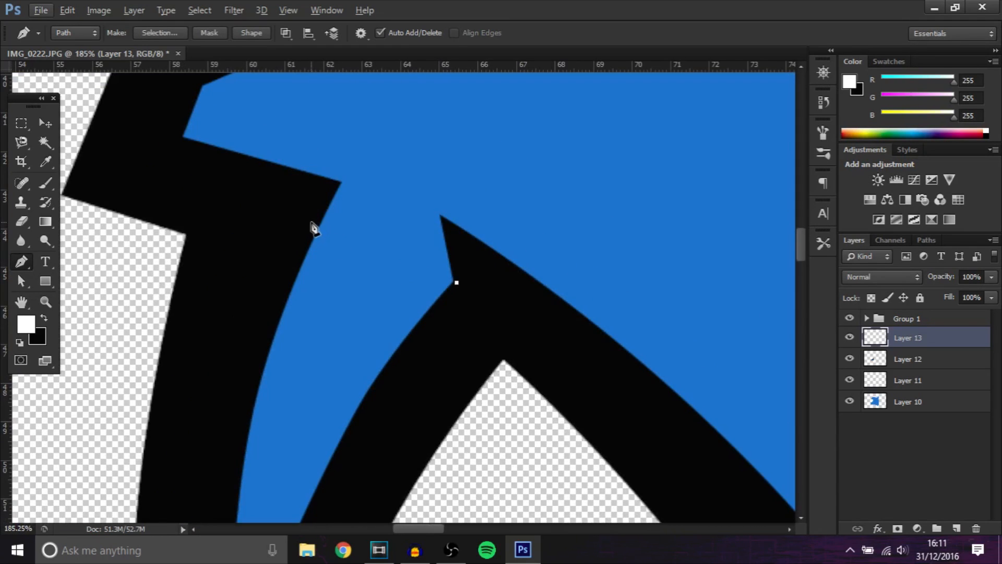
pyautogui.click(297, 218)
pyautogui.moveTo(393, 258); pyautogui.dragTo(399, 228)
pyautogui.scroll(-3, 399, 227)
pyautogui.click(283, 441)
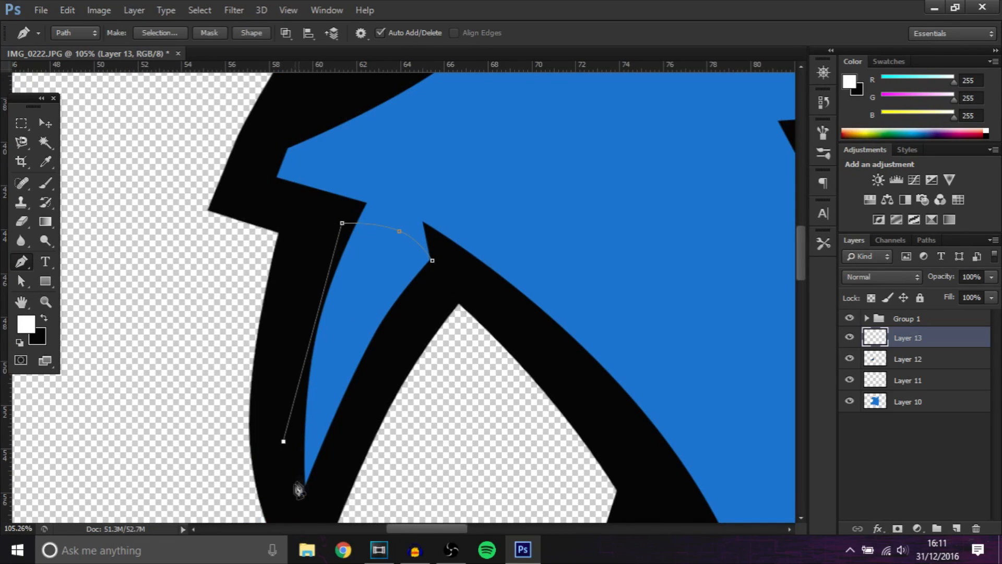
pyautogui.click(433, 260)
# - Fill the upper fang path on Layer 13 with White and dismiss the path
pyautogui.rightClick(440, 261)
pyautogui.click(482, 284)
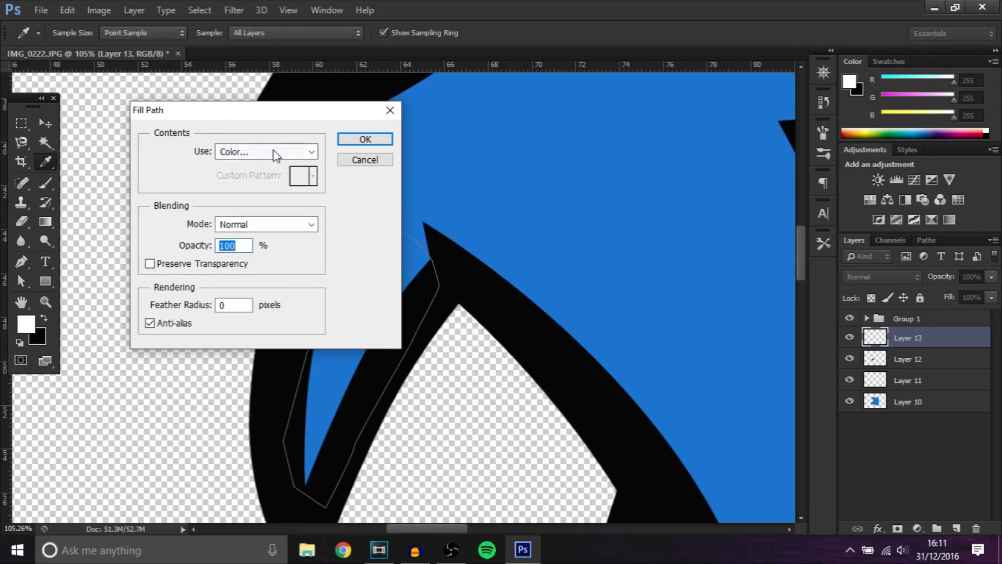
pyautogui.click(273, 150)
pyautogui.click(225, 284)
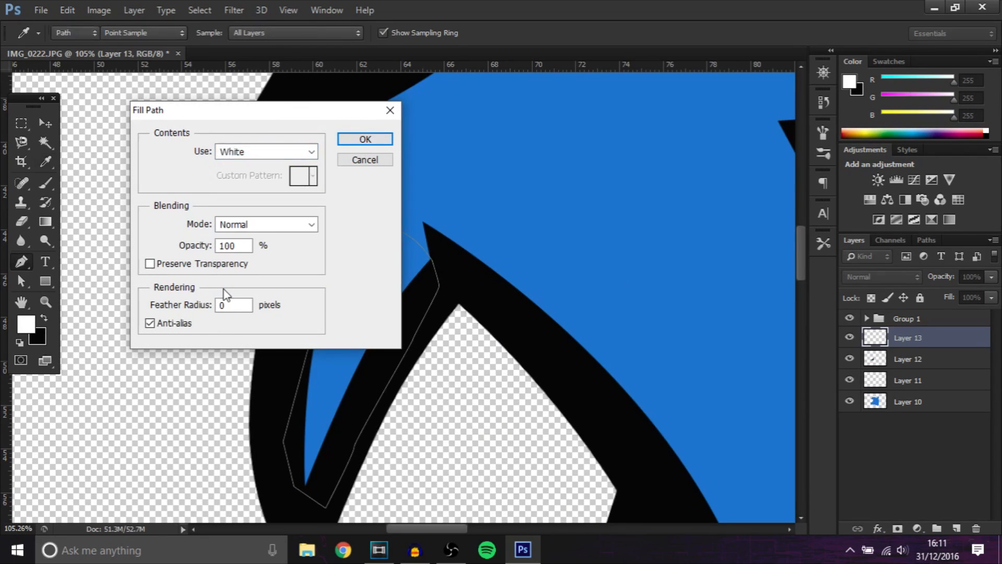
pyautogui.press('Return')
pyautogui.press('Escape')
pyautogui.scroll(-3, 442, 243)
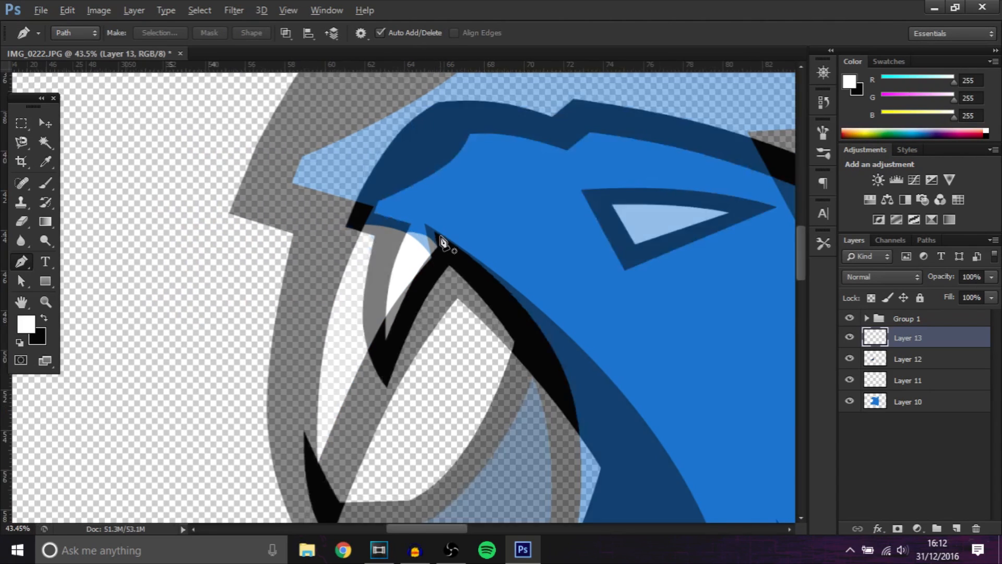
pyautogui.scroll(-3, 442, 243)
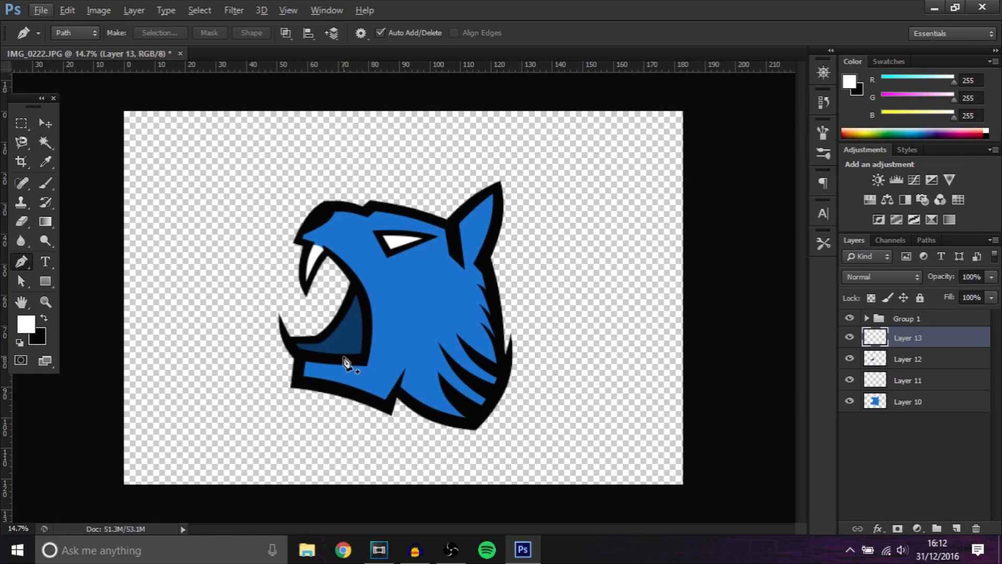
# - Add a new layer above Layer 13, make black the foreground colour, and curve a path from the lowest cheek stripe's tip up to a peak
pyautogui.click(956, 528)
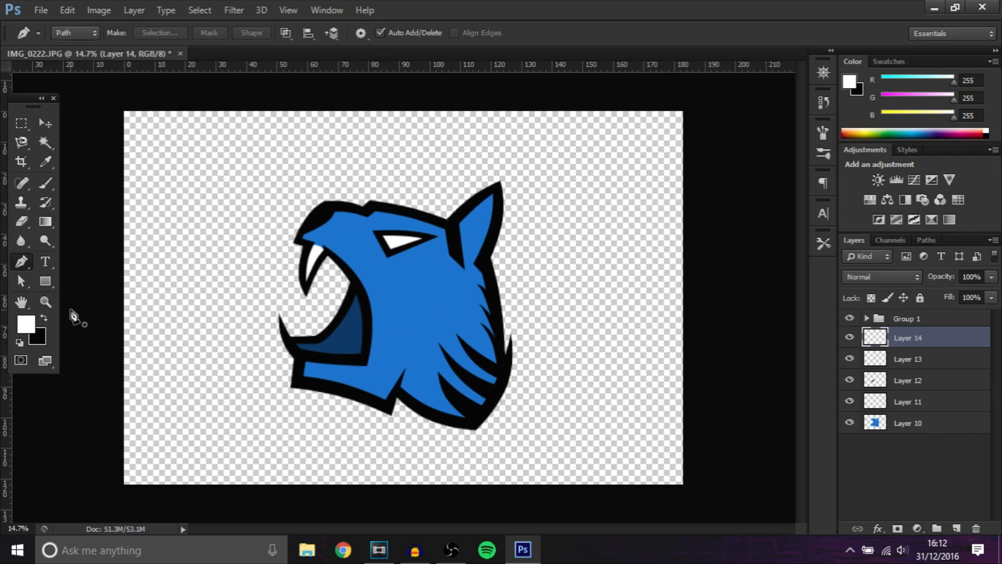
pyautogui.click(43, 317)
pyautogui.scroll(3, 204, 402)
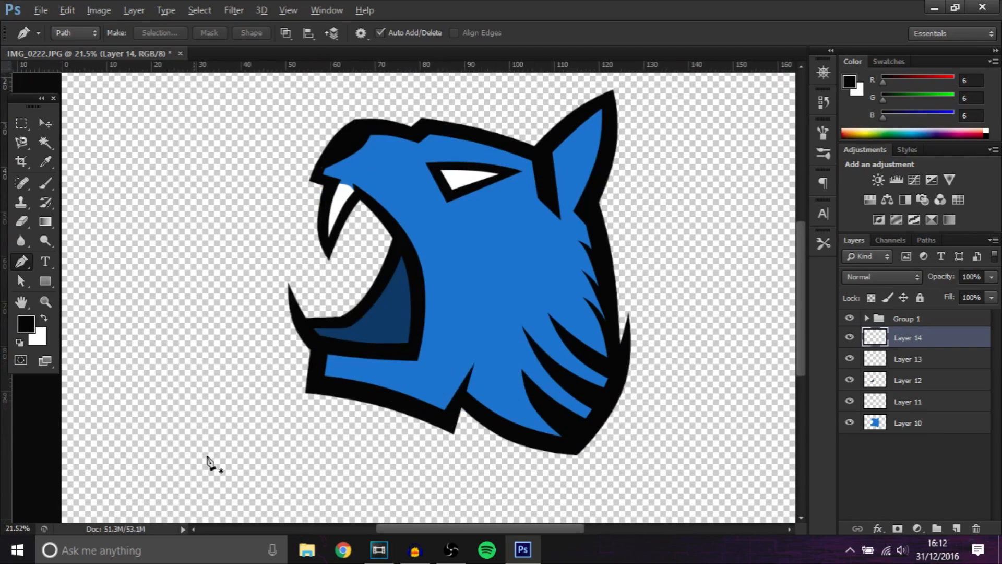
pyautogui.scroll(4, 720, 366)
pyautogui.scroll(3, 151, 361)
pyautogui.scroll(1, 554, 375)
pyautogui.scroll(2, 554, 374)
pyautogui.scroll(4, 435, 274)
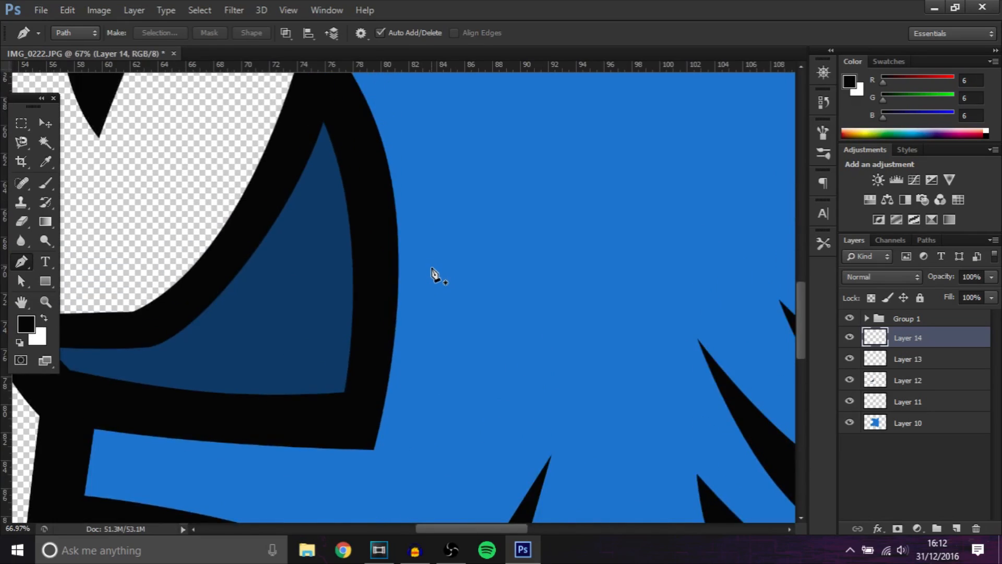
pyautogui.scroll(-5, 436, 273)
pyautogui.scroll(1, 410, 358)
pyautogui.scroll(2, 362, 481)
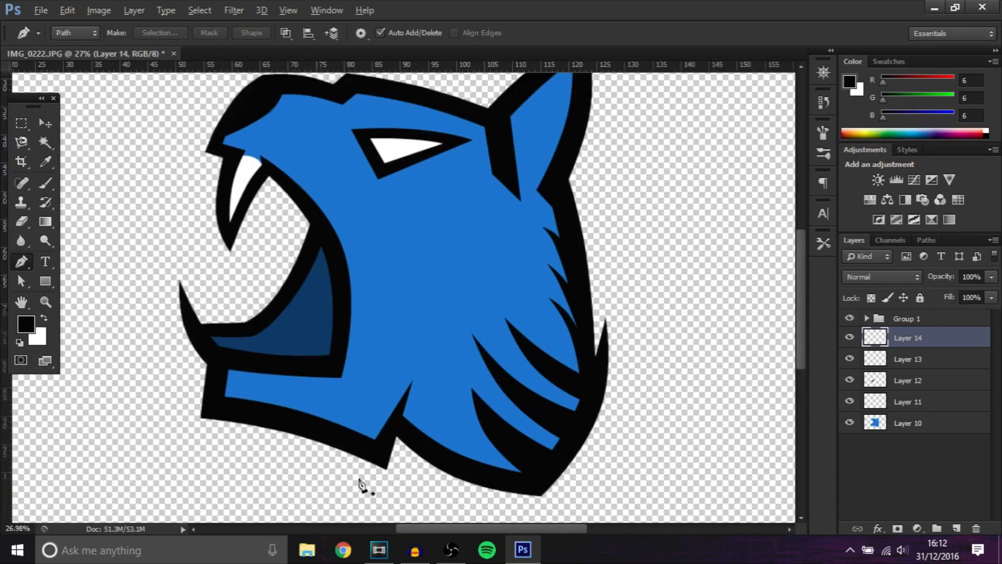
pyautogui.scroll(2, 431, 388)
pyautogui.scroll(2, 431, 389)
pyautogui.scroll(-2, 454, 386)
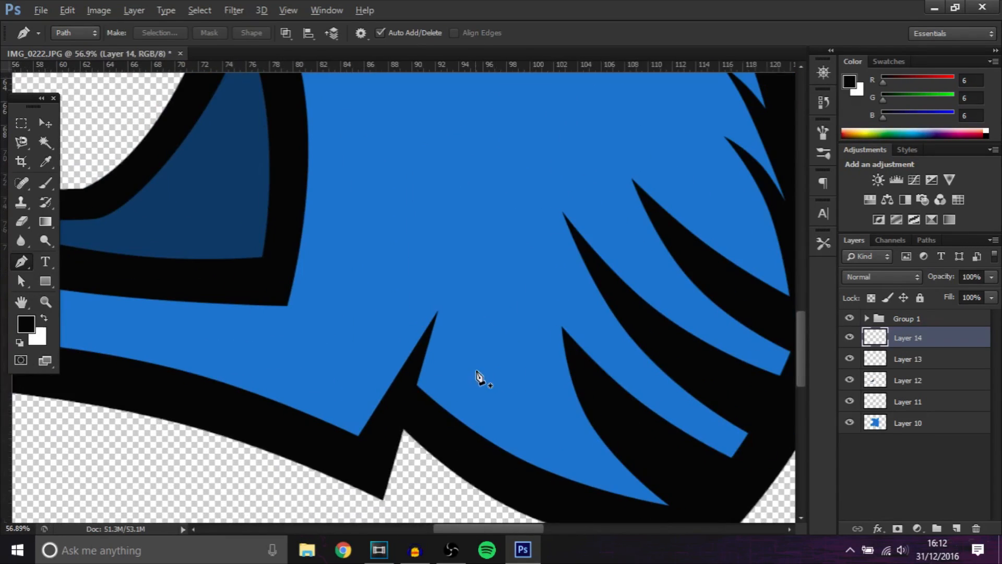
pyautogui.scroll(15, 552, 356)
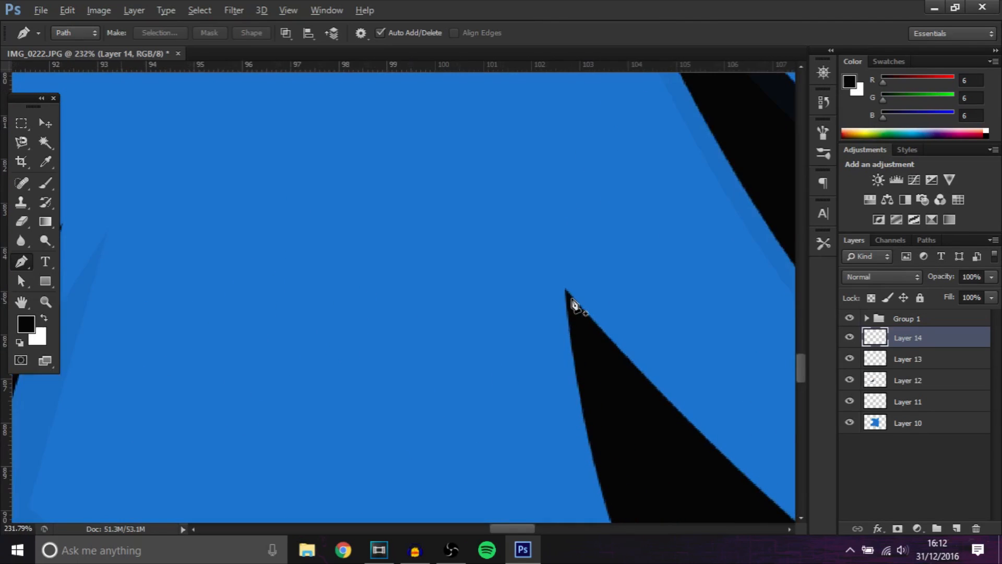
pyautogui.click(562, 285)
pyautogui.scroll(-9, 562, 286)
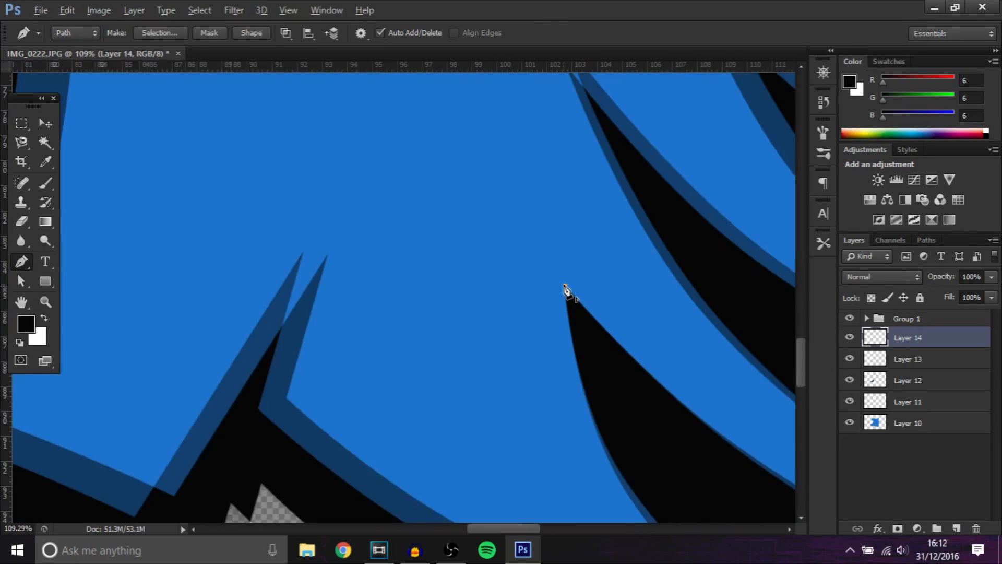
pyautogui.scroll(-4, 461, 250)
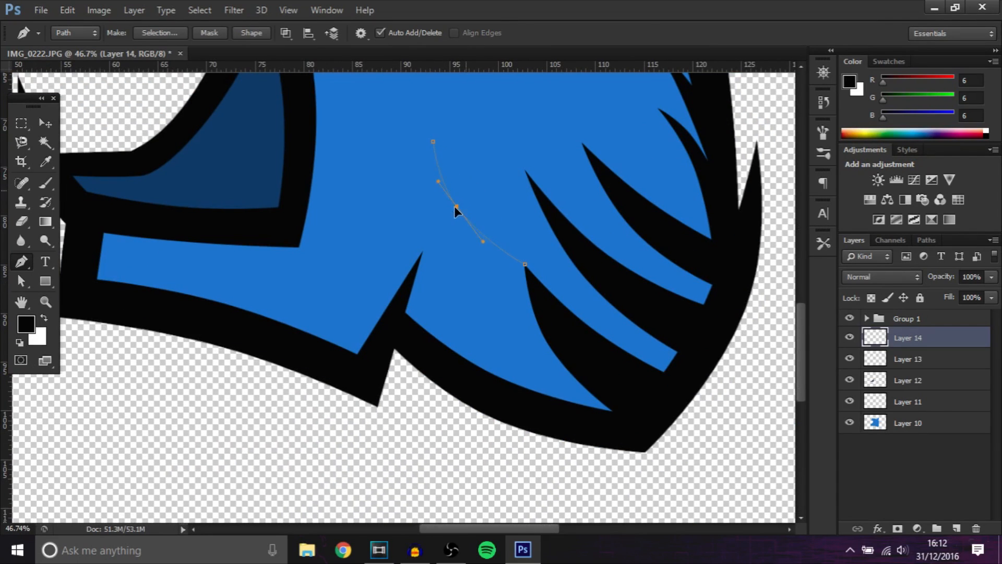
# - Continue the shadow path on Layer 14 from the cheek peak down to the lower jaw and forward to the jaw's front end
pyautogui.scroll(2, 292, 316)
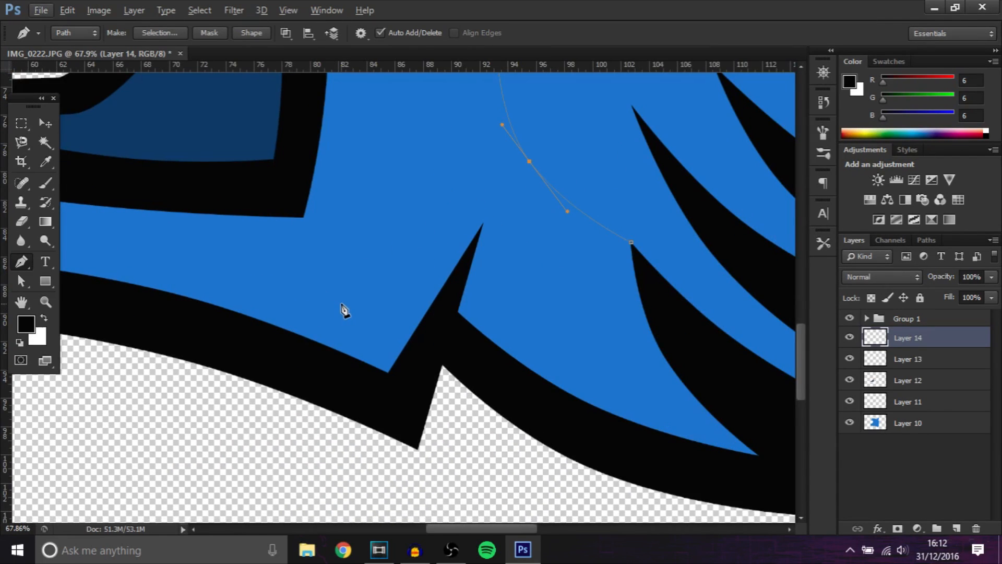
pyautogui.click(339, 310)
pyautogui.scroll(2, 358, 272)
pyautogui.moveTo(416, 236); pyautogui.dragTo(441, 263)
pyautogui.scroll(-1, 442, 263)
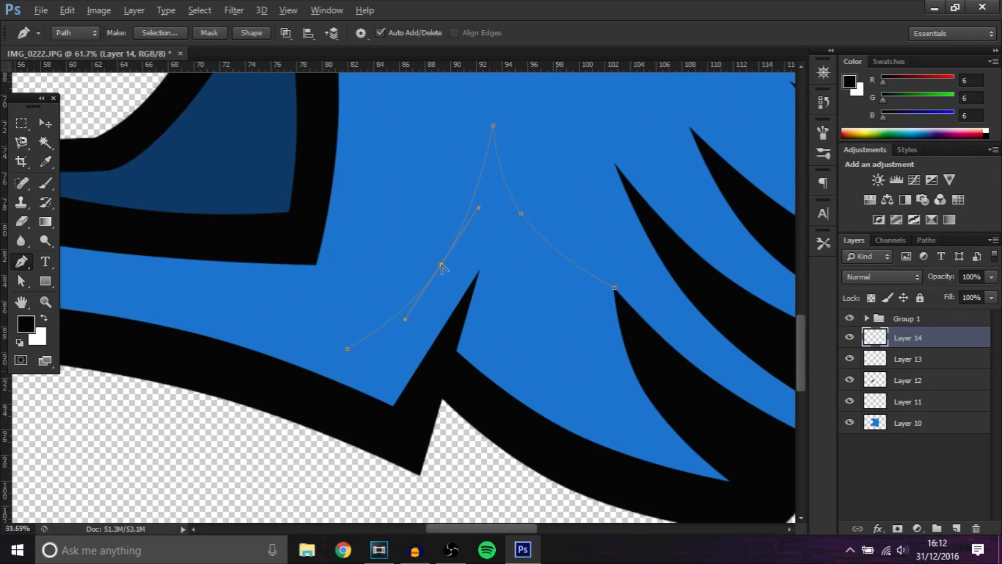
pyautogui.scroll(-5, 441, 267)
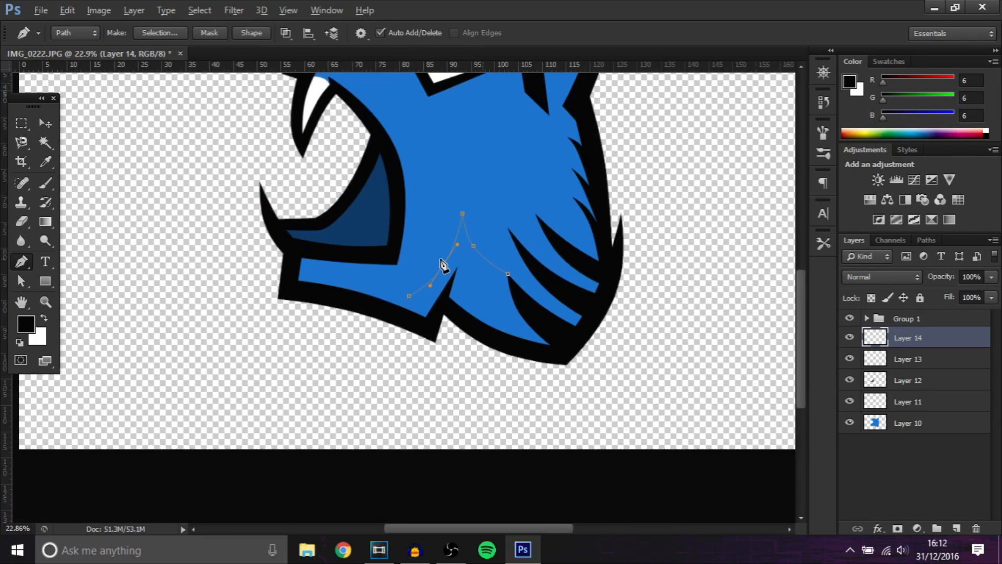
pyautogui.scroll(1, 312, 428)
pyautogui.scroll(3, 312, 428)
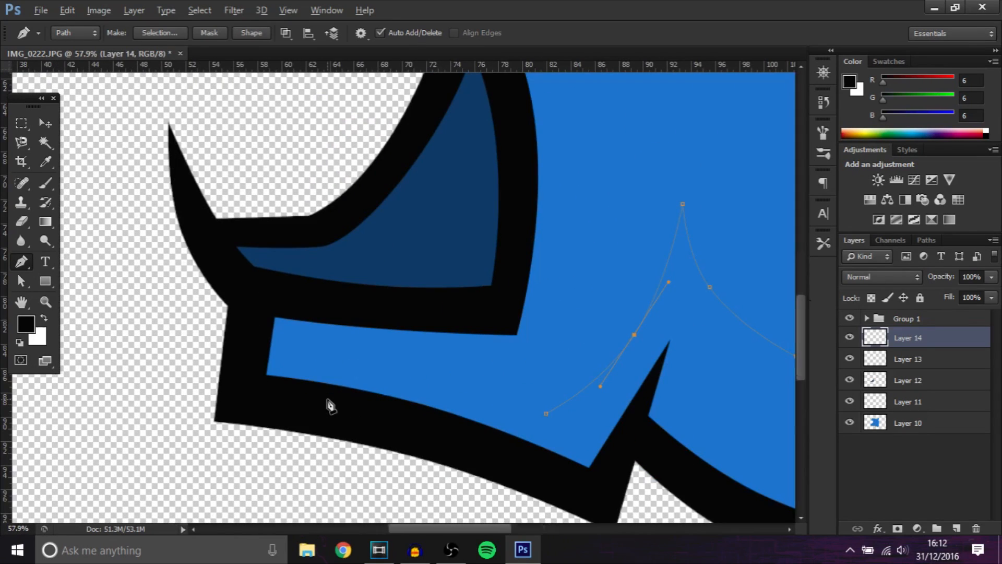
pyautogui.press('alt')
pyautogui.click(262, 342)
pyautogui.moveTo(405, 378); pyautogui.dragTo(407, 363)
# - Run the shadow path back inside the lower jaw's black outline to the notch where the jaw meets the neck
pyautogui.click(255, 395)
pyautogui.click(301, 403)
pyautogui.click(445, 441)
pyautogui.click(566, 481)
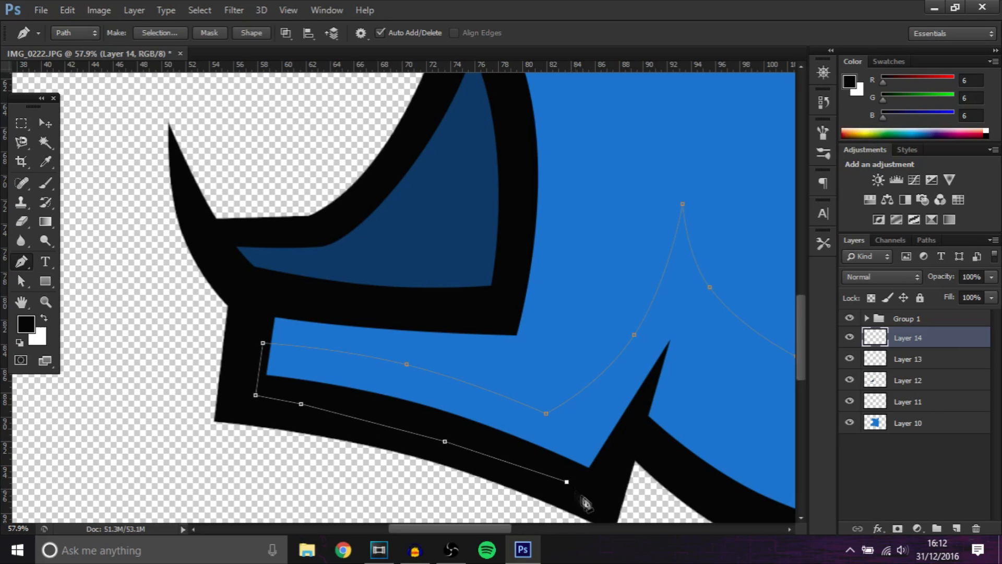
pyautogui.click(584, 499)
pyautogui.scroll(1, 626, 461)
pyautogui.click(632, 445)
# - Close the shadow path along the neck's black outline and up through the lowest stripe to its tip
pyautogui.scroll(-5, 629, 454)
pyautogui.scroll(3, 456, 446)
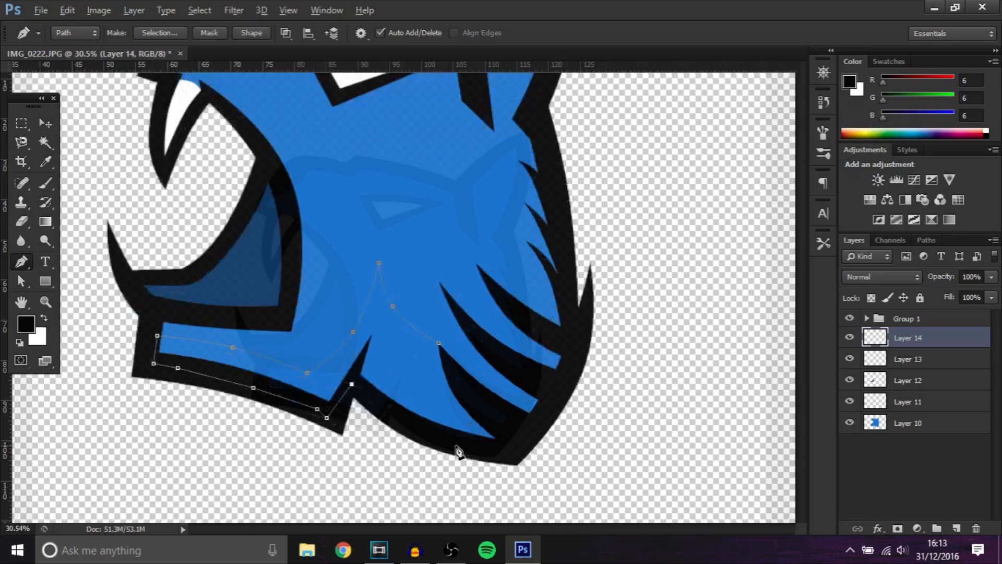
pyautogui.scroll(2, 456, 451)
pyautogui.click(349, 377)
pyautogui.click(395, 410)
pyautogui.click(473, 436)
pyautogui.click(541, 459)
pyautogui.click(560, 440)
pyautogui.click(497, 351)
pyautogui.click(457, 302)
# - Fill the jaw and neck shadow path on Layer 14 with Black and dismiss the path
pyautogui.rightClick(465, 303)
pyautogui.click(512, 284)
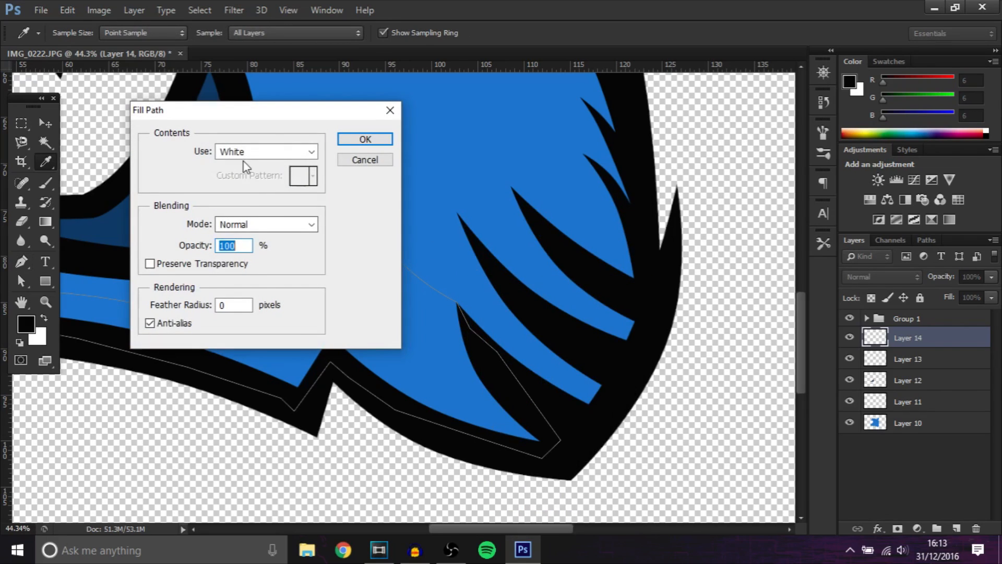
pyautogui.click(250, 152)
pyautogui.click(243, 262)
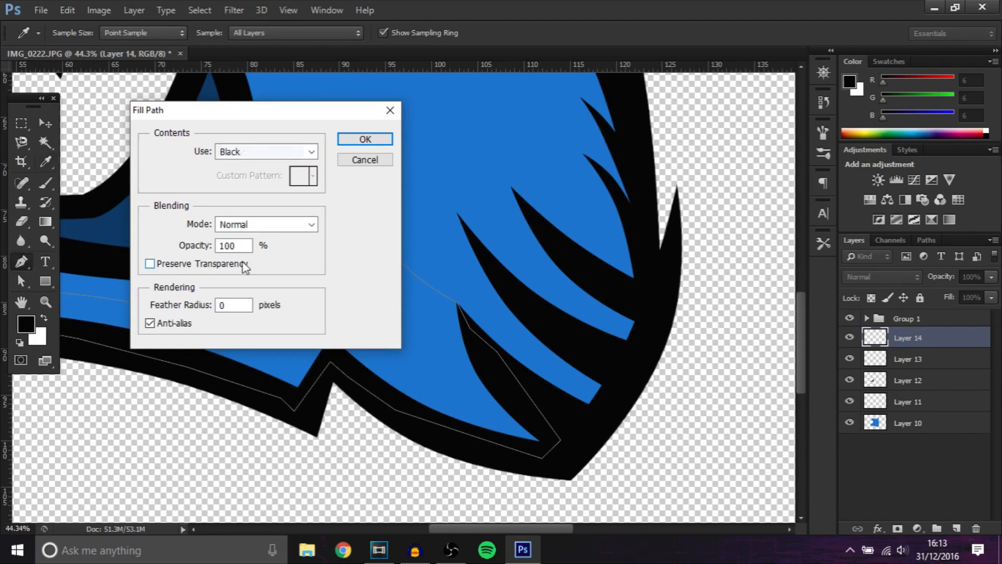
pyautogui.press('Return')
pyautogui.press('Return')
# - Lower Layer 14's opacity to 25% for a translucent jaw and neck shadow
pyautogui.click(991, 279)
pyautogui.moveTo(918, 293); pyautogui.dragTo(934, 292)
pyautogui.scroll(-5, 503, 301)
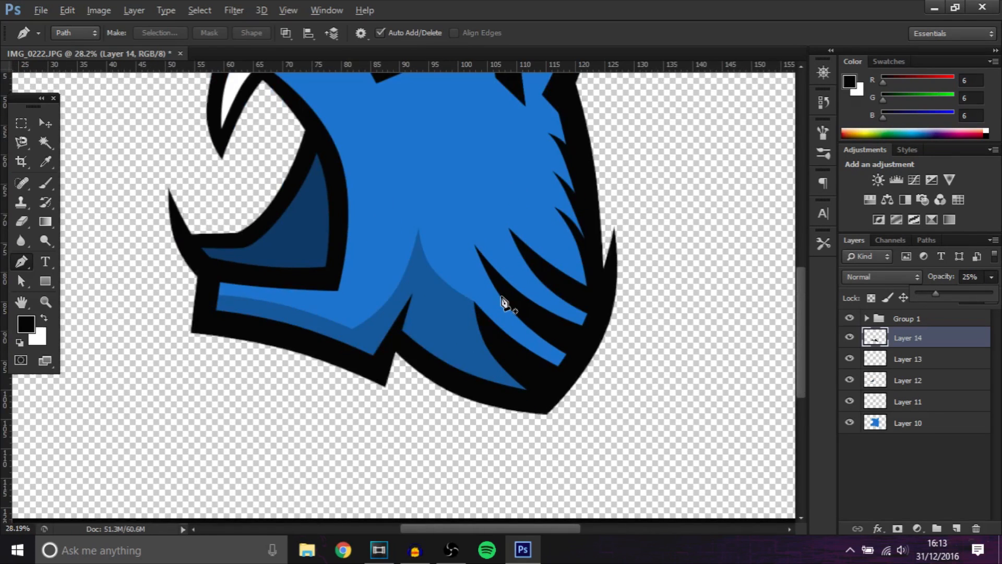
pyautogui.scroll(1, 324, 336)
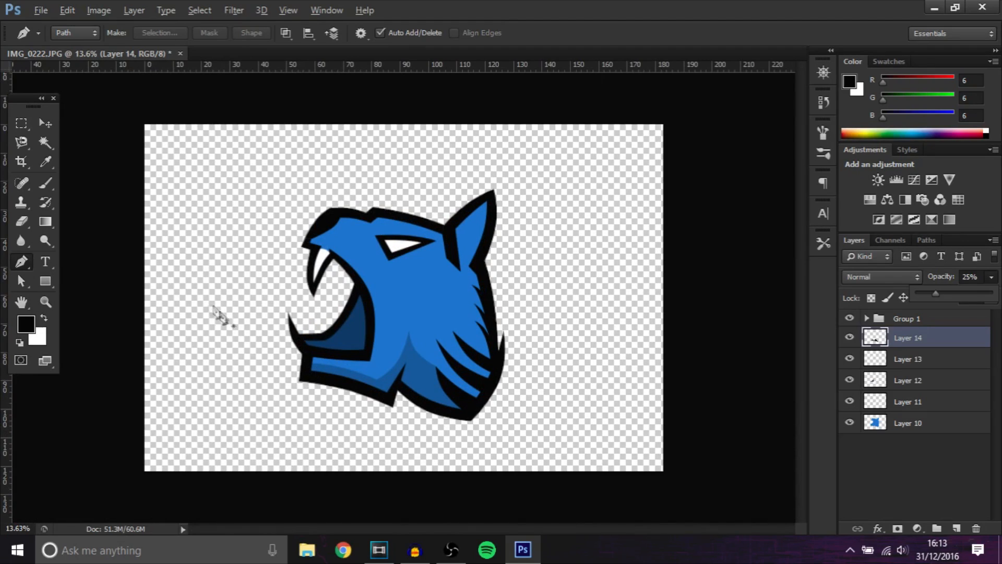
pyautogui.scroll(2, 249, 377)
pyautogui.scroll(1, 249, 377)
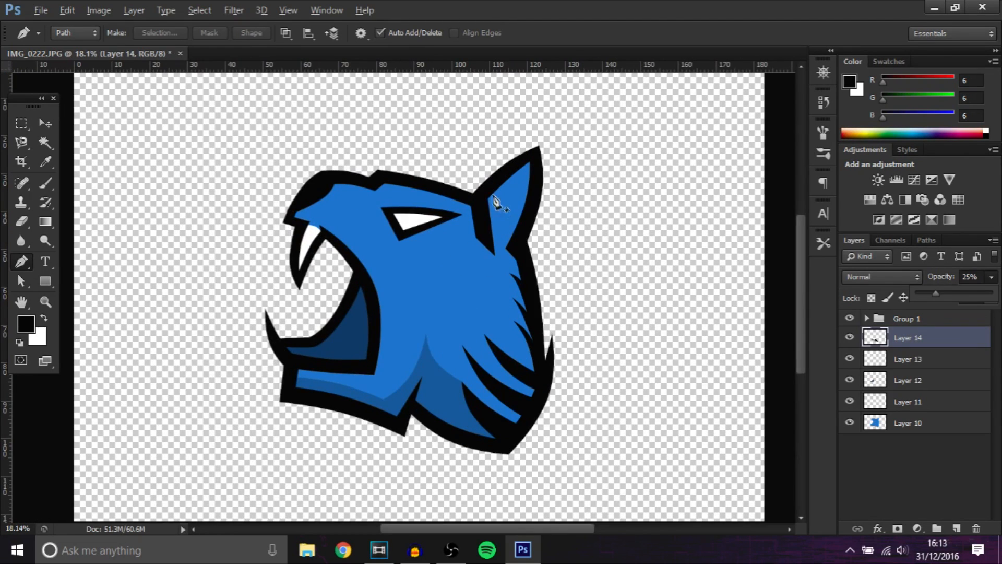
pyautogui.scroll(3, 489, 201)
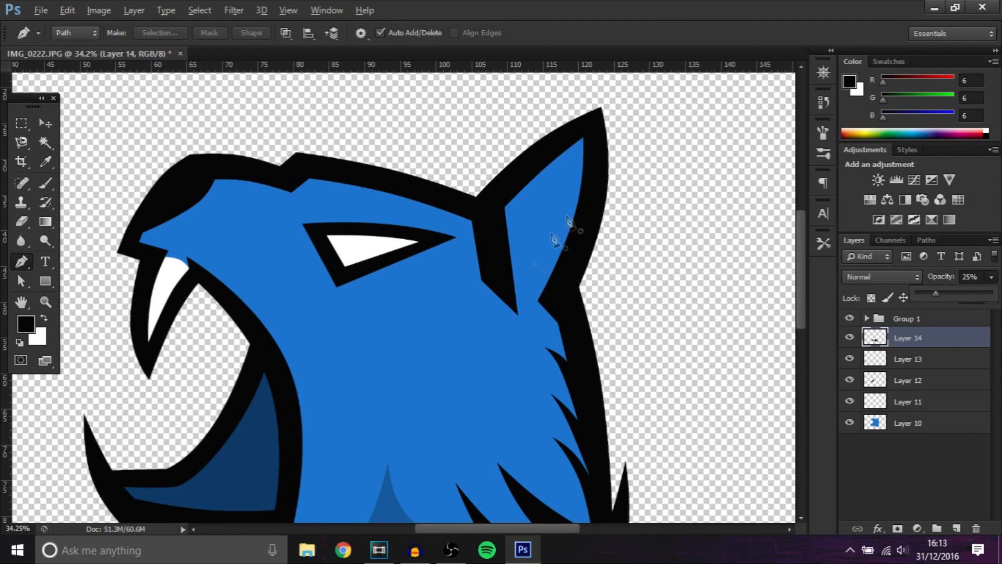
pyautogui.scroll(3, 554, 228)
pyautogui.scroll(6, 479, 367)
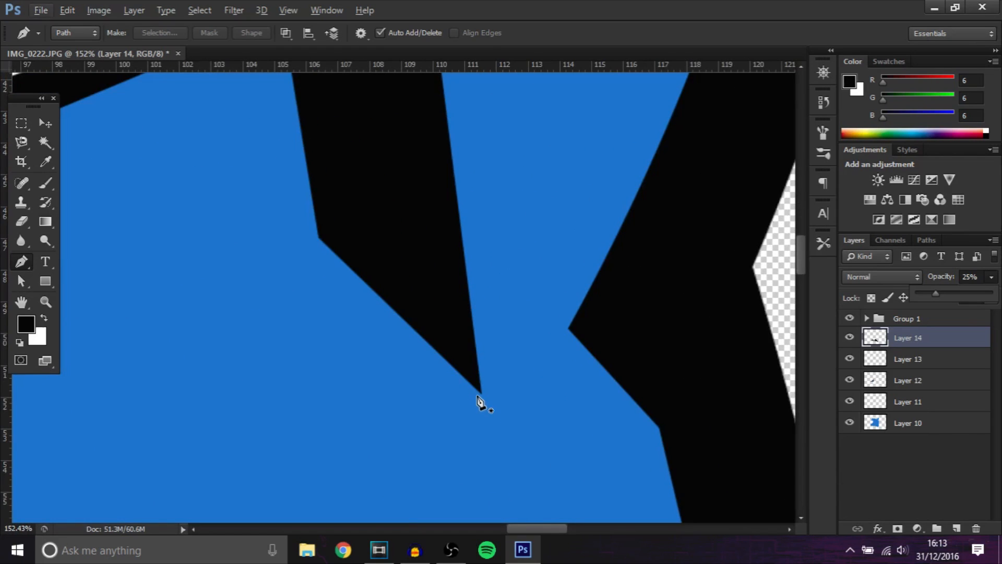
pyautogui.click(479, 387)
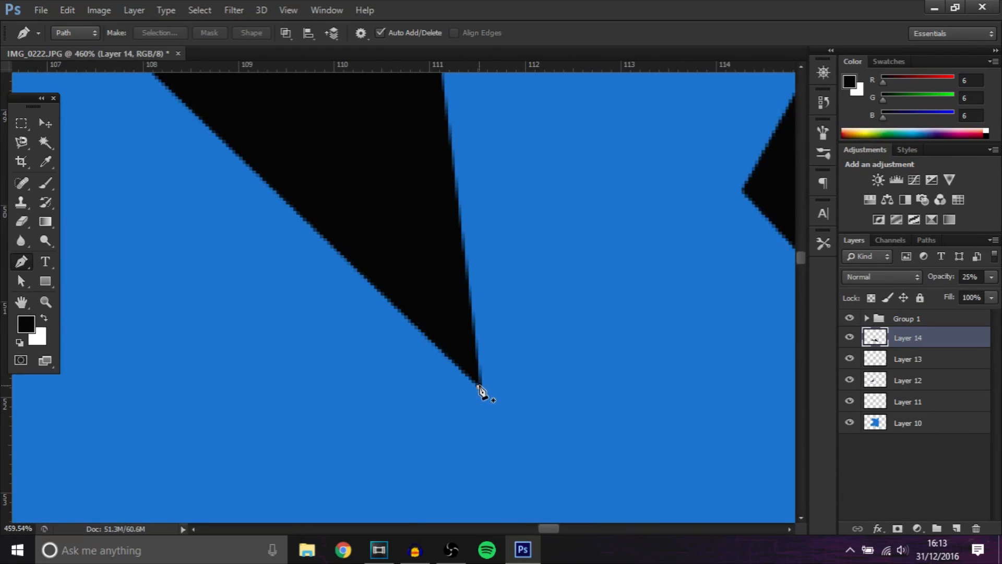
pyautogui.scroll(-6, 515, 440)
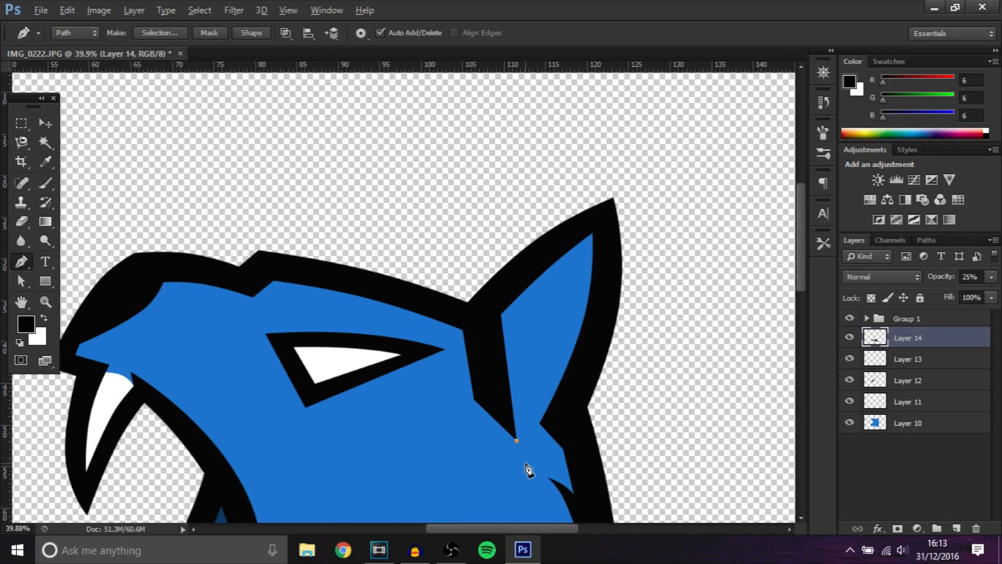
pyautogui.hotkey('ctrl', 'z')
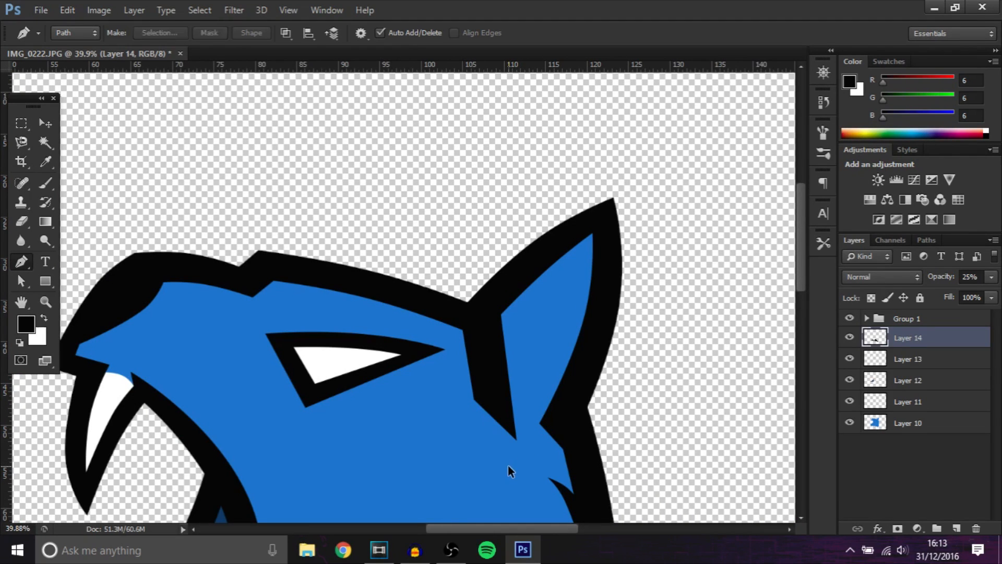
# - Start an ear shadow path at the outer bend of the black ear-base stripe, passing below its tip and up to the inner ear's lower corner
pyautogui.scroll(5, 501, 466)
pyautogui.scroll(5, 439, 334)
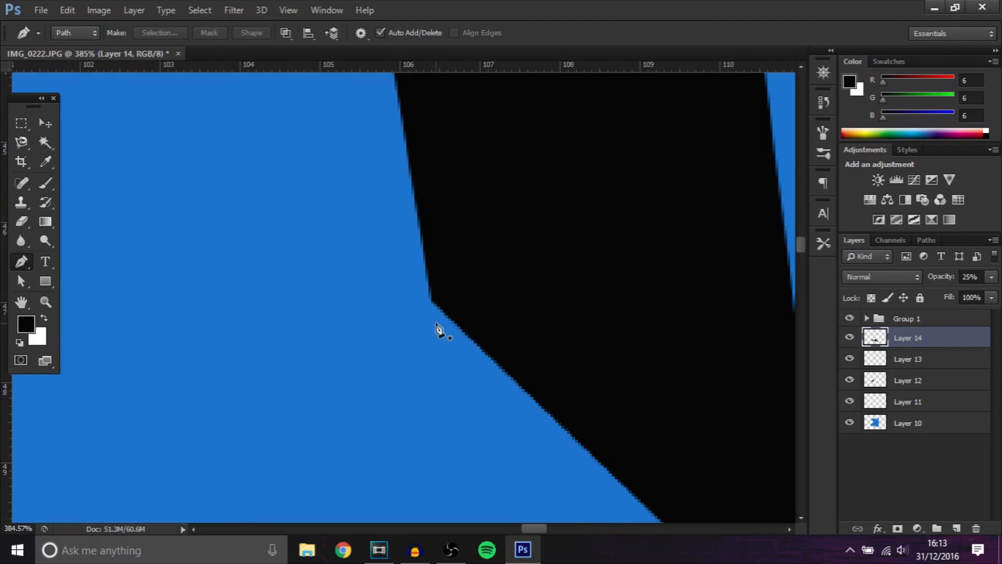
pyautogui.click(432, 291)
pyautogui.scroll(-6, 486, 355)
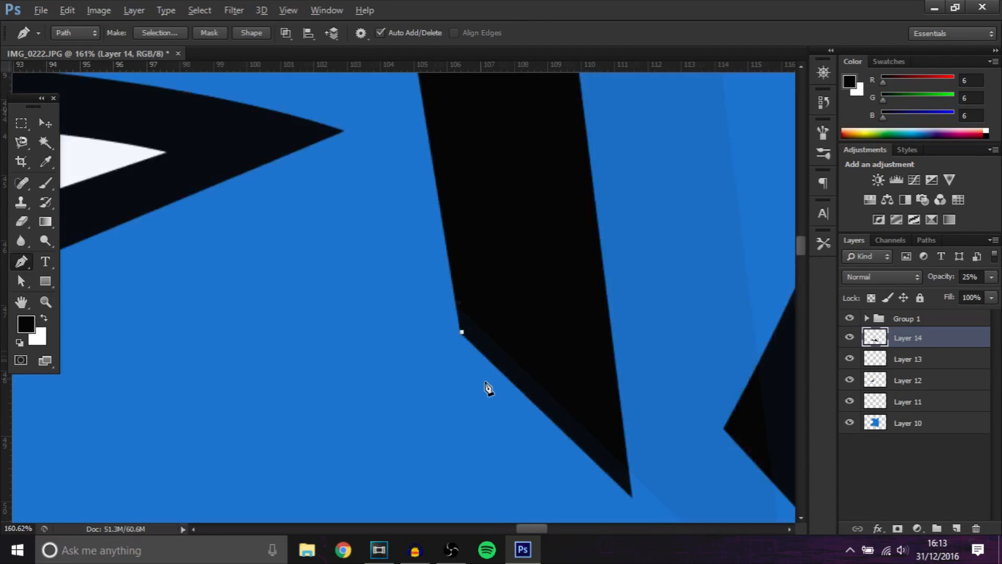
pyautogui.scroll(-3, 611, 474)
pyautogui.click(619, 428)
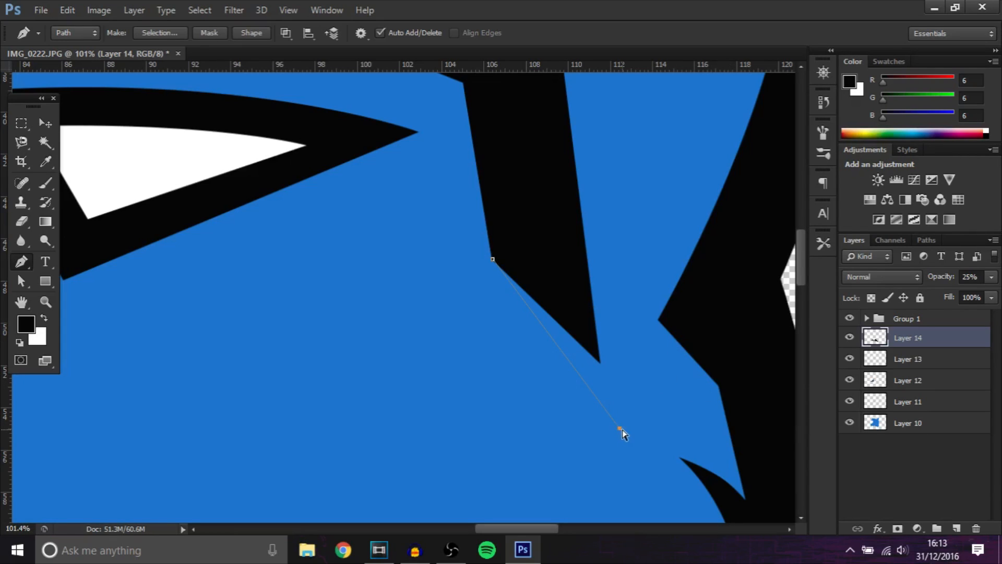
pyautogui.scroll(2, 647, 313)
pyautogui.rightClick(643, 304)
pyautogui.click(632, 300)
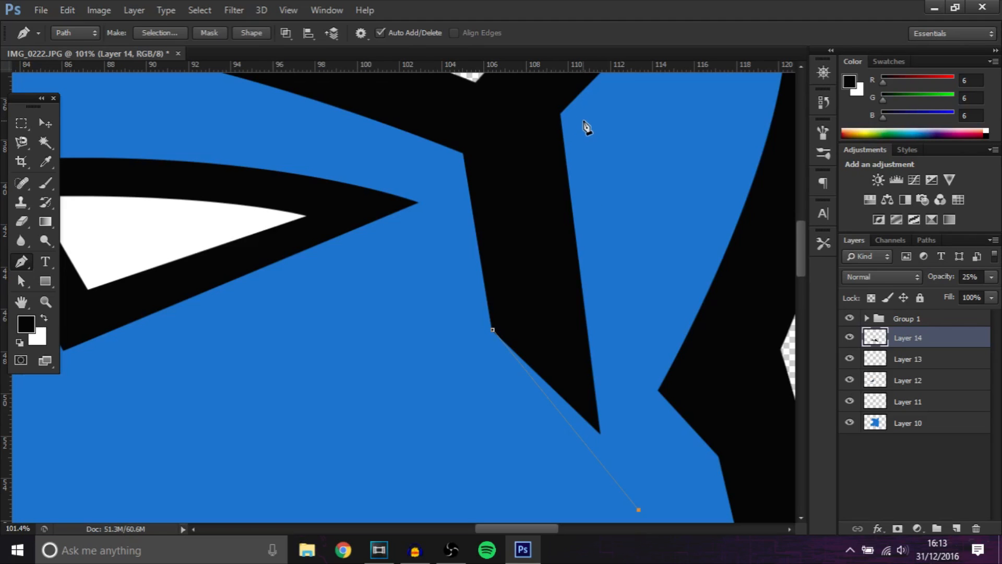
pyautogui.scroll(-5, 586, 125)
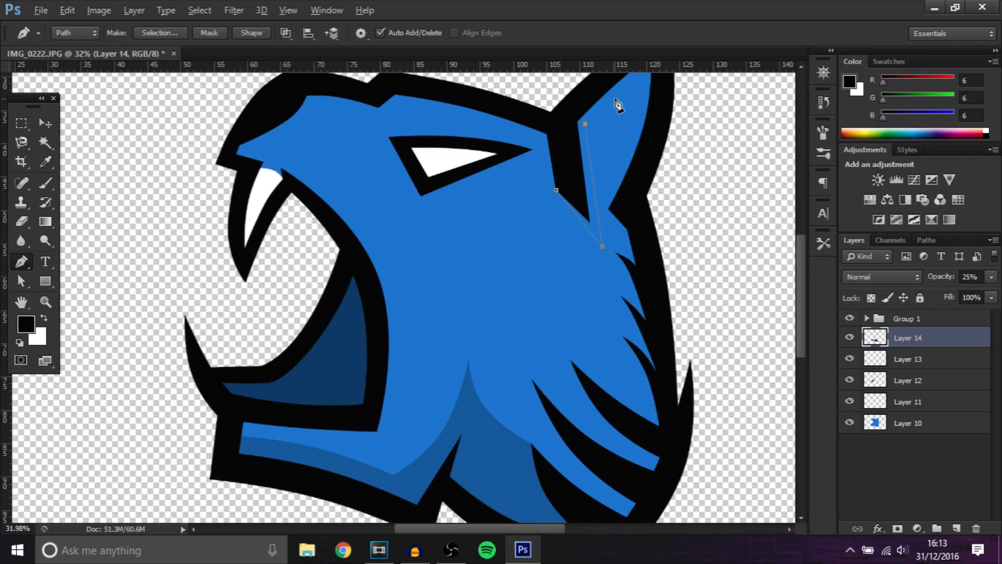
# - Curve the shadow path across the upper inner ear, then return through the ear's black outline and down the base stripe
pyautogui.scroll(3, 618, 104)
pyautogui.moveTo(680, 250); pyautogui.dragTo(692, 135)
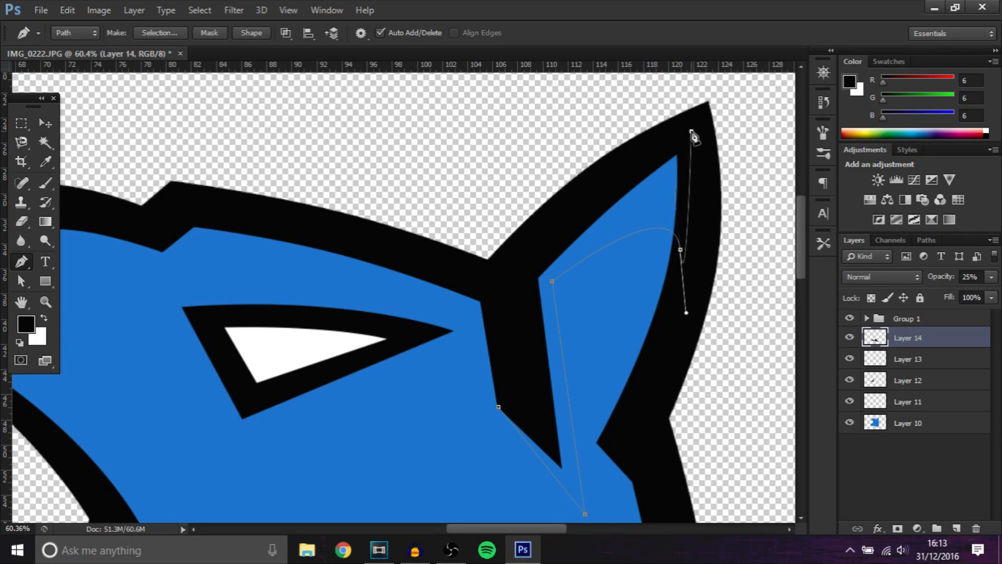
pyautogui.click(669, 140)
pyautogui.click(560, 230)
pyautogui.click(503, 284)
pyautogui.scroll(-2, 514, 308)
pyautogui.click(511, 309)
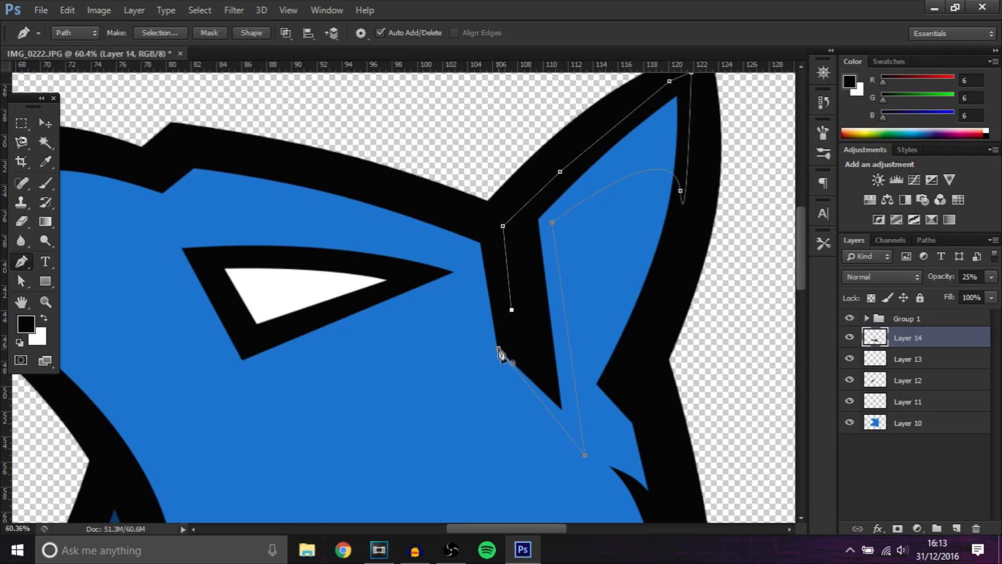
# - Close the ear shadow path at its starting point, fill it with Black on Layer 14 and dismiss the path
pyautogui.click(498, 348)
pyautogui.rightClick(526, 334)
pyautogui.click(555, 286)
pyautogui.press('Return')
pyautogui.press('Return')
pyautogui.scroll(-4, 520, 300)
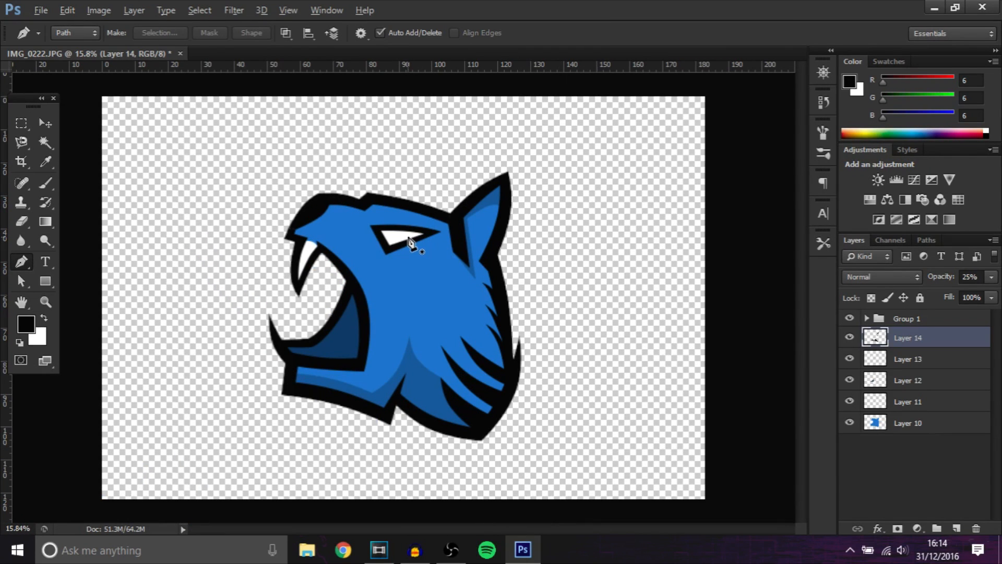
# - Start a mouth shadow path on the inner mouth edge, curving across the dark interior and down the black outline at the back
pyautogui.scroll(3, 378, 256)
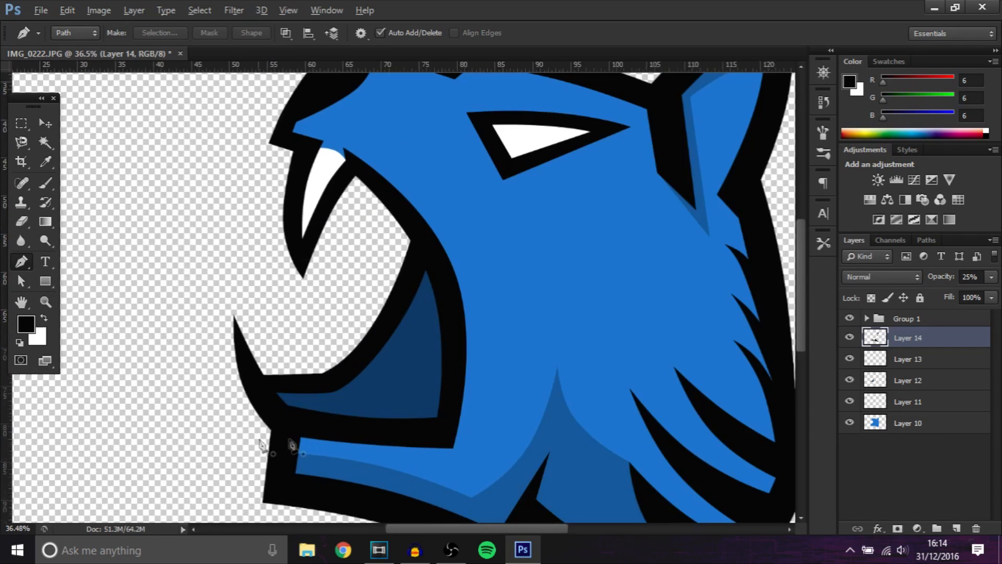
pyautogui.scroll(3, 336, 405)
pyautogui.click(436, 277)
pyautogui.moveTo(538, 303); pyautogui.dragTo(608, 251)
pyautogui.click(538, 303)
pyautogui.click(532, 410)
pyautogui.click(524, 451)
# - Run the mouth shadow path along the lower jaw's black outline and close it back up the inner mouth edge
pyautogui.click(369, 446)
pyautogui.click(254, 438)
pyautogui.click(304, 369)
pyautogui.click(341, 357)
pyautogui.click(436, 277)
# - Fill the mouth shadow path on Layer 14 with Black and dismiss the path
pyautogui.rightClick(437, 279)
pyautogui.click(453, 286)
pyautogui.press('Return')
pyautogui.press('Escape')
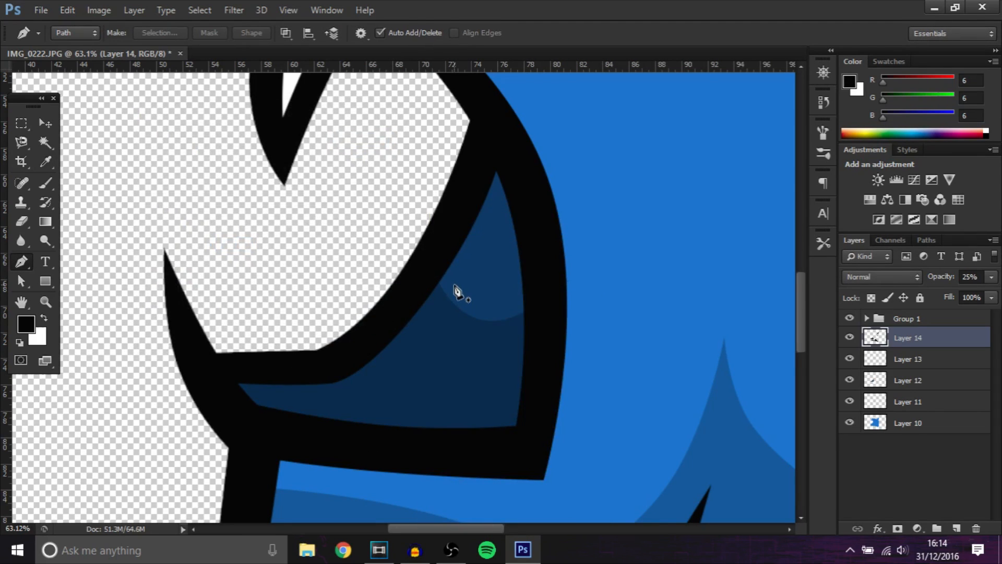
pyautogui.scroll(-5, 457, 291)
pyautogui.scroll(-2, 578, 285)
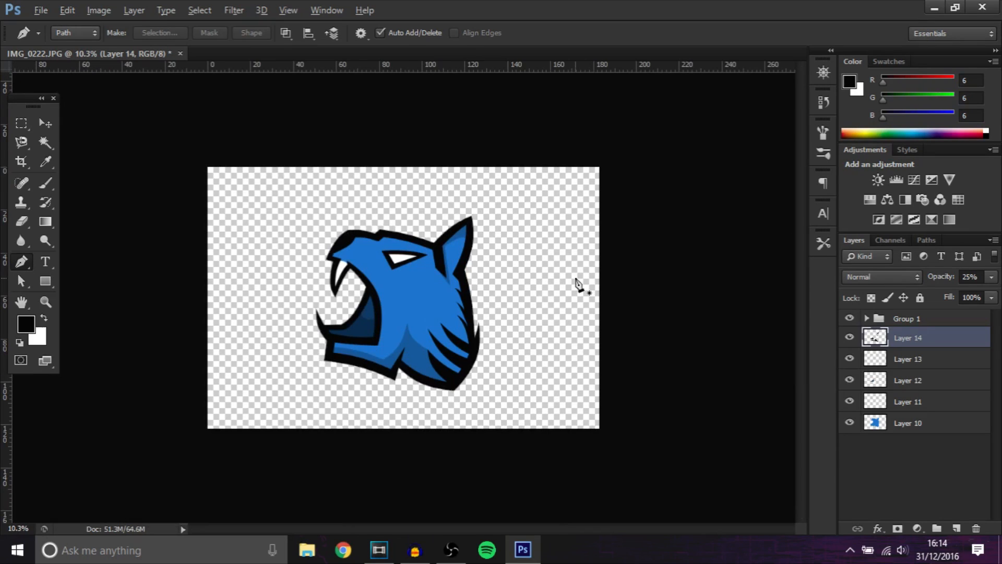
# - Start a fang shadow path at the fang's tip, run it to the middle of its blue gum edge and bend it along the fang
pyautogui.scroll(8, 358, 249)
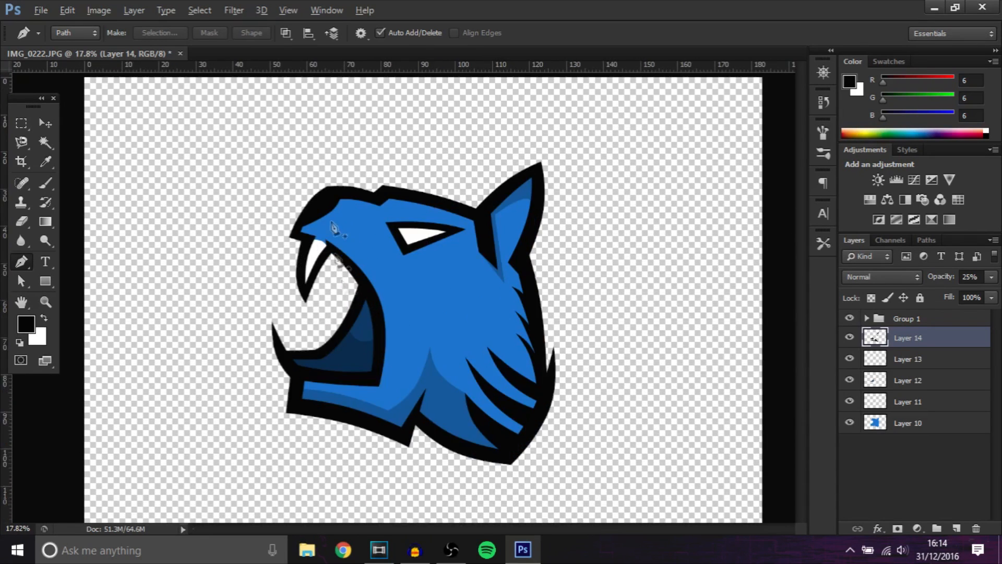
pyautogui.scroll(-3, 647, 281)
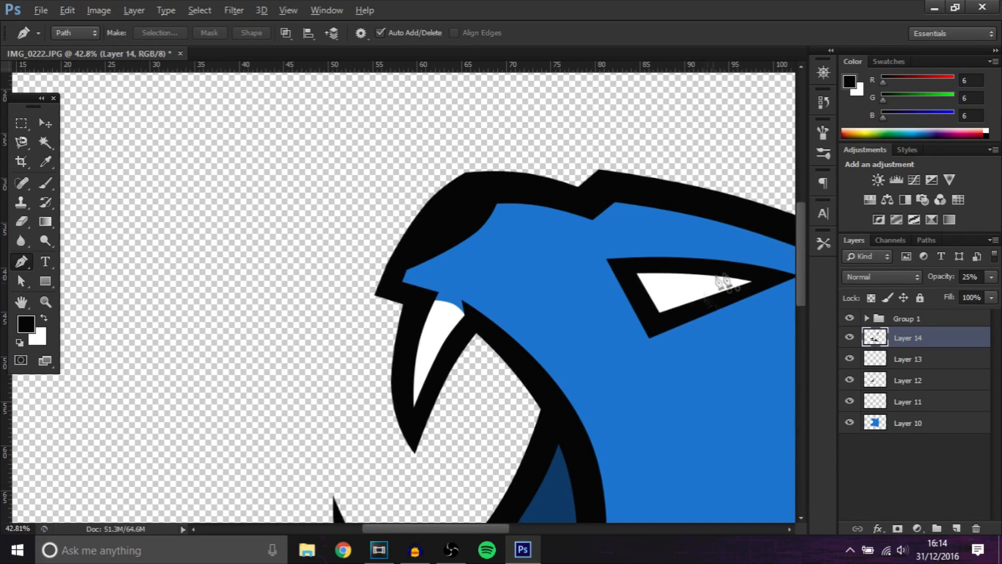
pyautogui.scroll(3, 398, 428)
pyautogui.scroll(2, 398, 428)
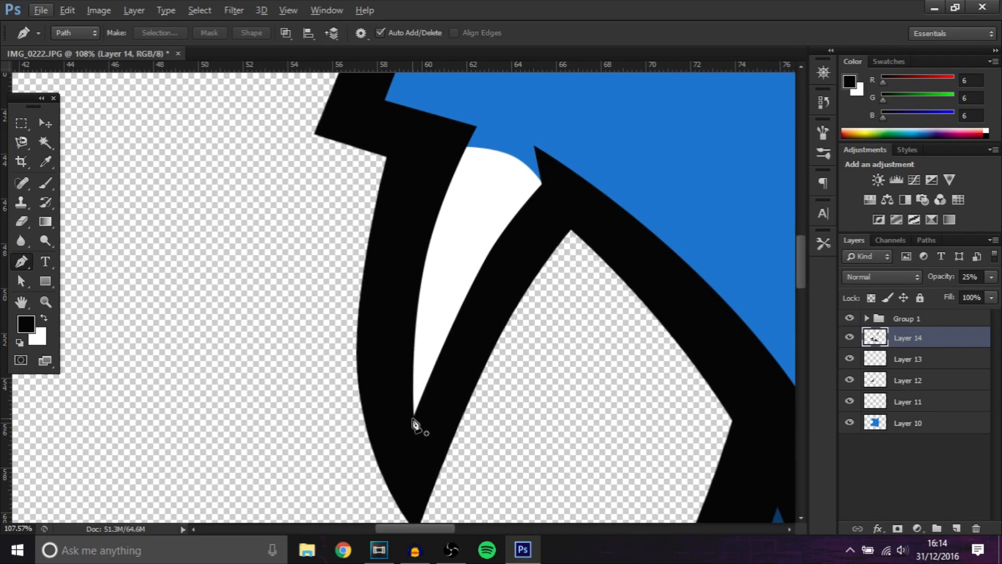
pyautogui.click(414, 419)
pyautogui.scroll(6, 510, 154)
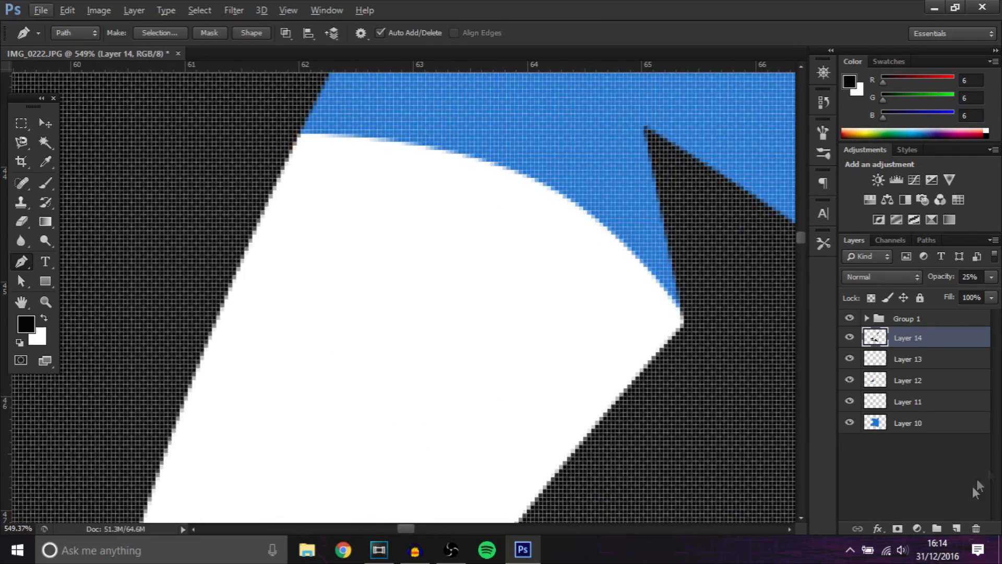
pyautogui.click(507, 169)
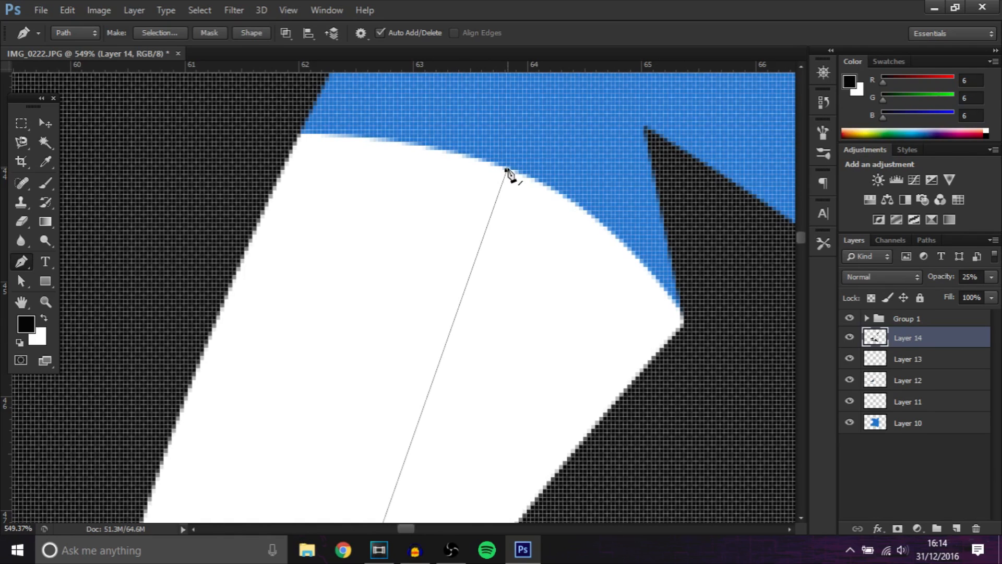
pyautogui.scroll(-6, 519, 156)
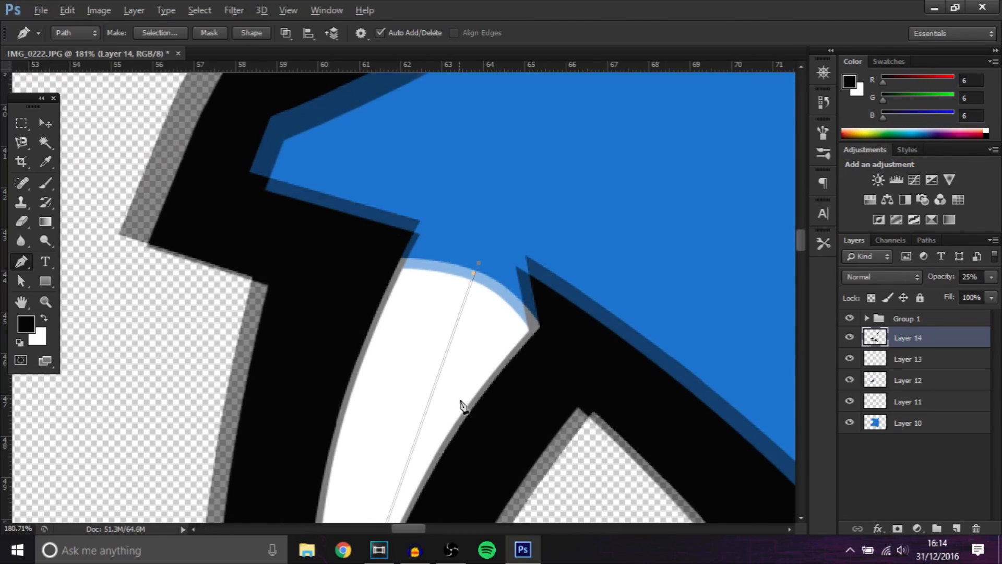
pyautogui.scroll(2, 417, 470)
pyautogui.click(416, 465)
pyautogui.moveTo(436, 396); pyautogui.dragTo(422, 393)
# - Continue the fang shadow path through the black outline beside the mouth opening and close it at the fang's tip
pyautogui.click(564, 304)
pyautogui.click(548, 336)
pyautogui.click(471, 395)
pyautogui.scroll(-3, 472, 396)
pyautogui.click(420, 468)
pyautogui.scroll(-3, 407, 470)
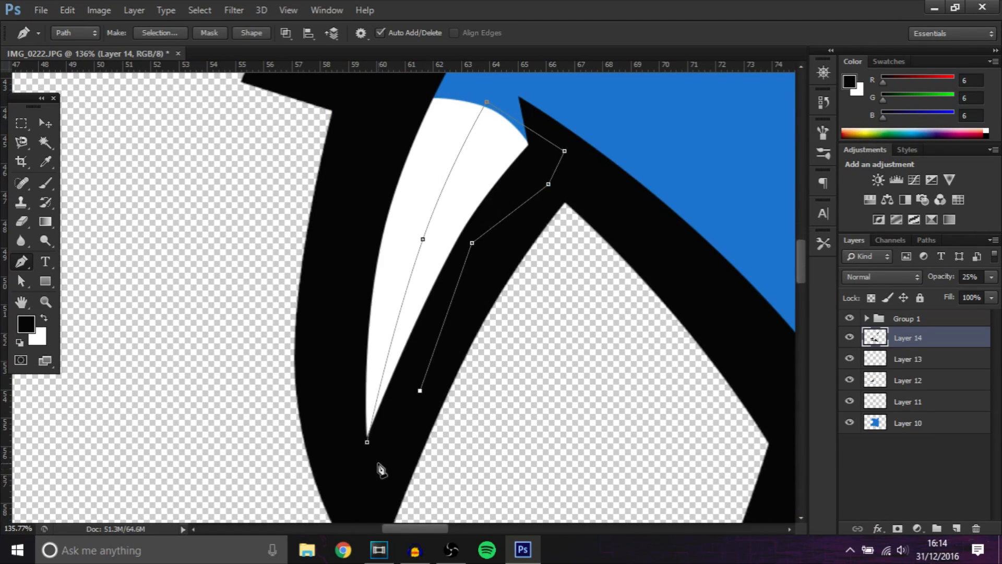
pyautogui.click(367, 441)
pyautogui.rightClick(390, 438)
pyautogui.click(433, 280)
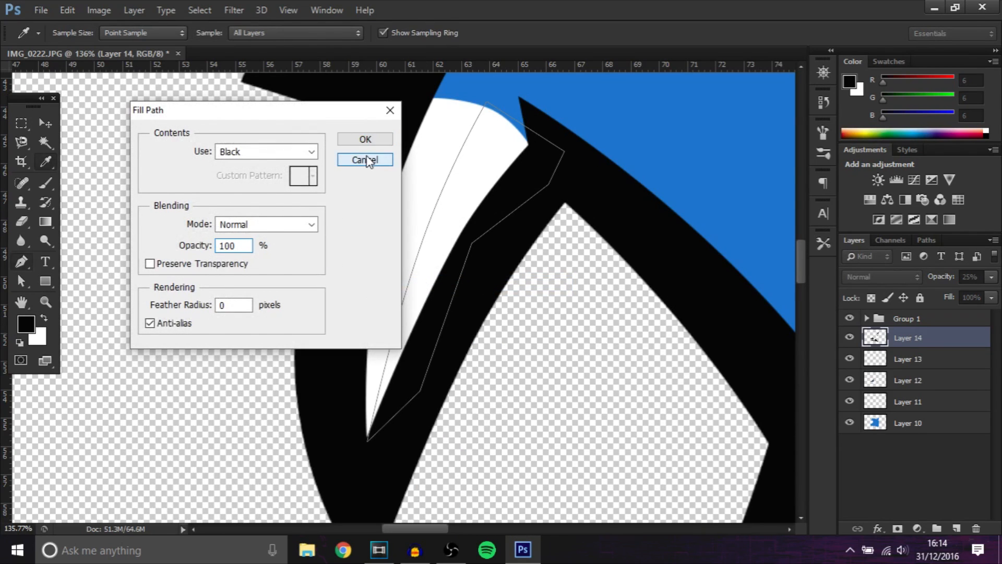
pyautogui.click(366, 160)
# - Add a new layer directly above Layer 13 and clip it to Layer 13 with a clipping mask
pyautogui.click(924, 389)
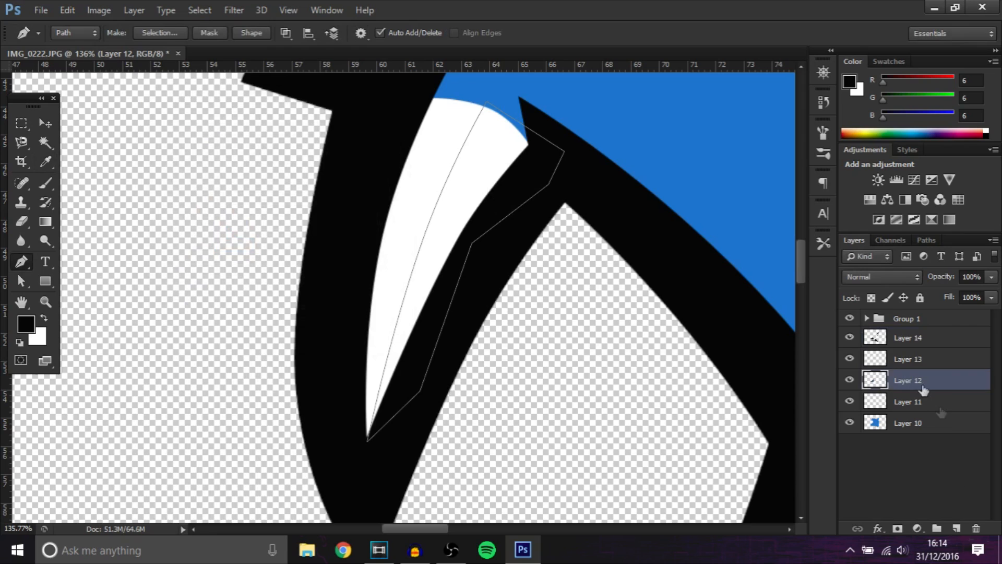
pyautogui.click(958, 527)
pyautogui.moveTo(934, 386); pyautogui.dragTo(877, 370)
pyautogui.click(849, 379)
pyautogui.click(849, 379)
pyautogui.click(909, 385)
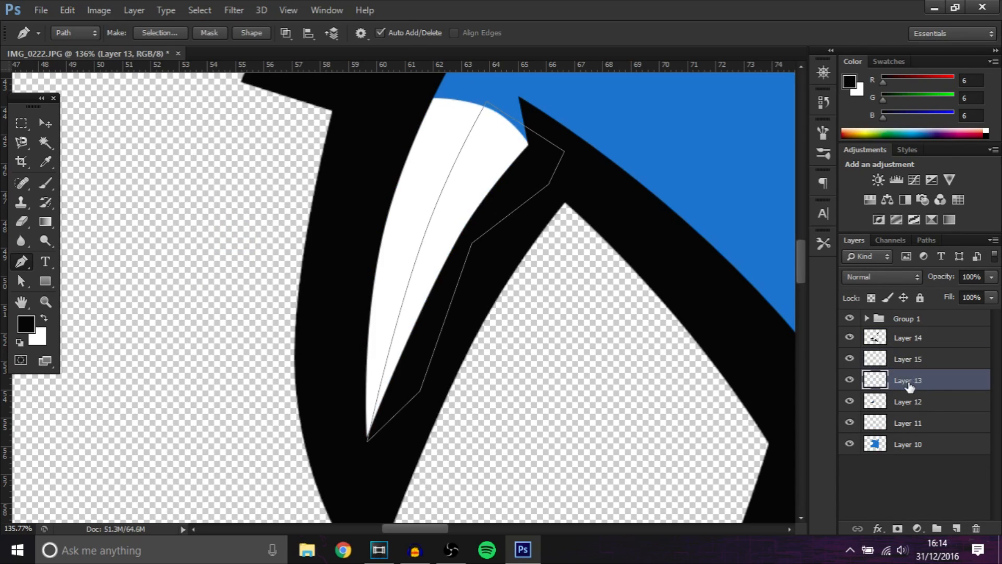
pyautogui.rightClick(917, 359)
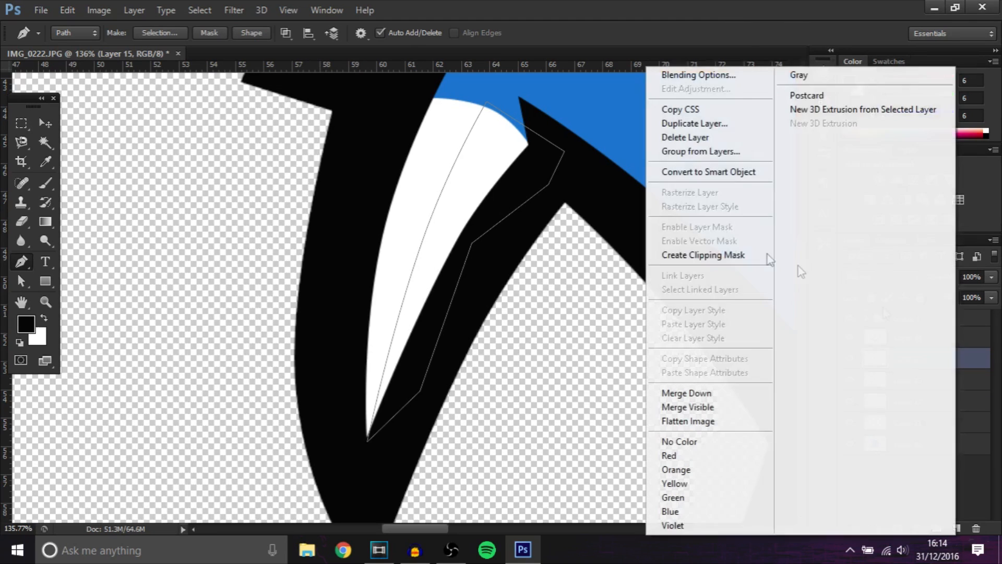
pyautogui.click(702, 255)
# - Fill the fang shadow path with Black on the clipped Layer 15 and lower that layer's opacity to 15%
pyautogui.rightClick(499, 235)
pyautogui.click(537, 279)
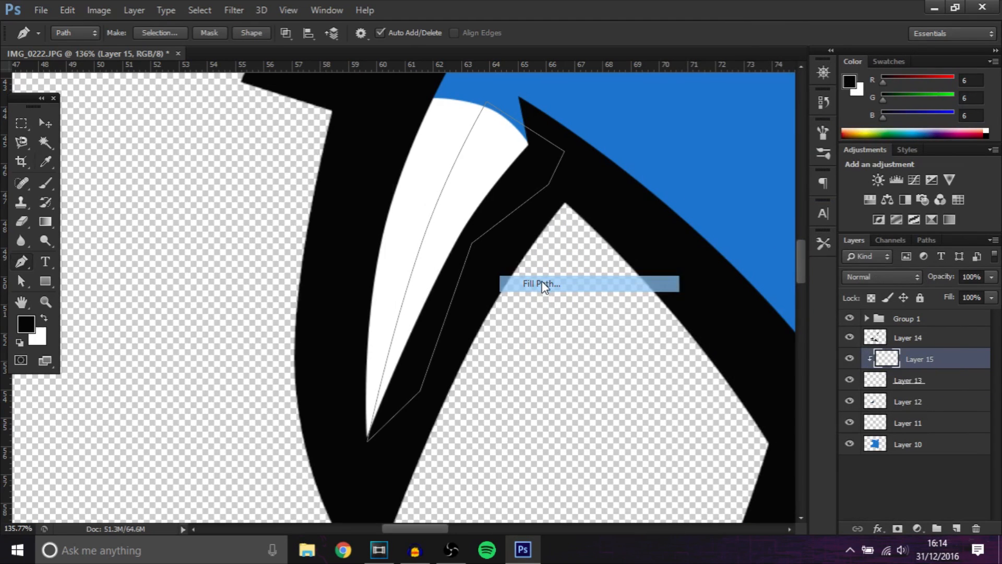
pyautogui.press('Return')
pyautogui.press('Return')
pyautogui.click(991, 277)
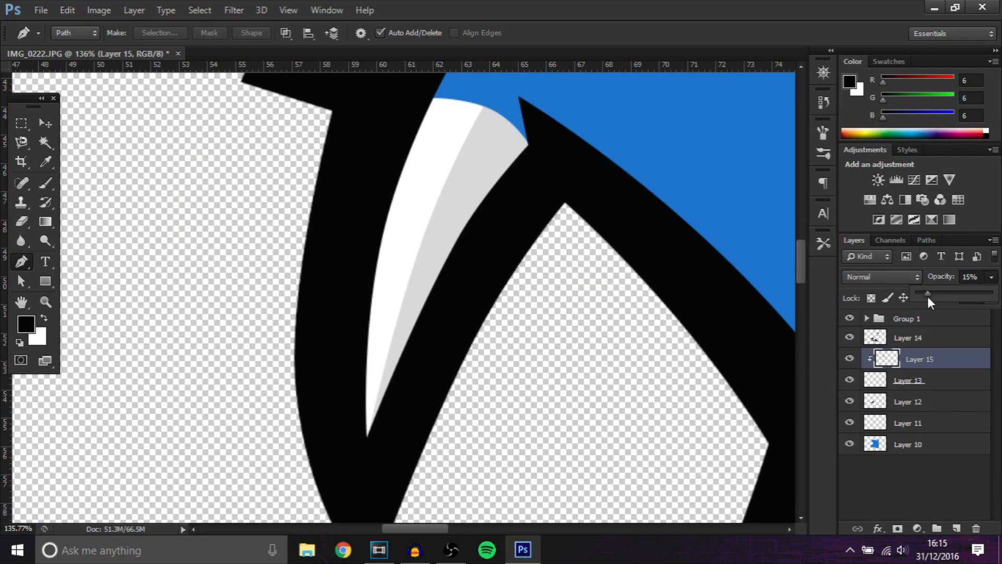
pyautogui.scroll(-4, 626, 288)
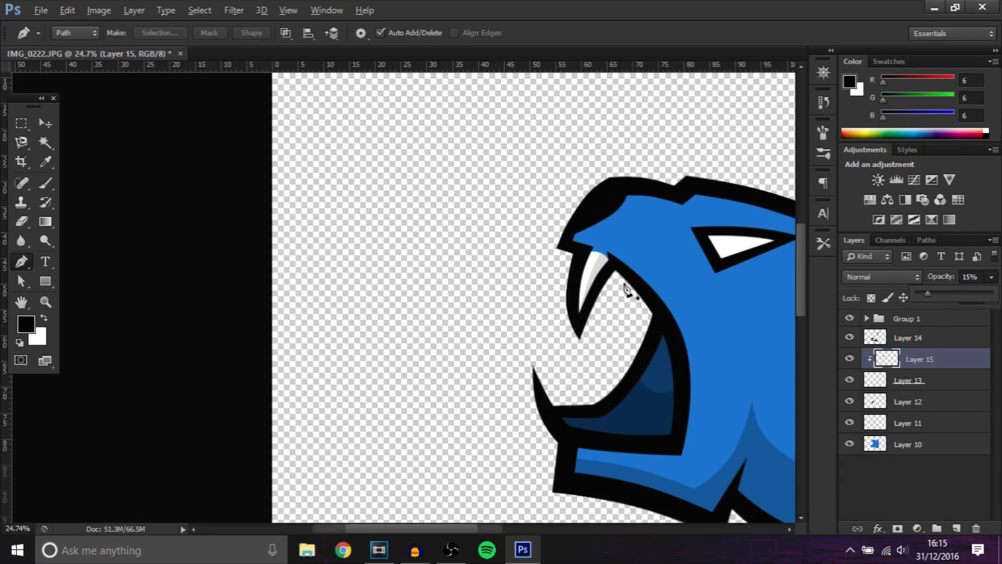
# - Add a layer above Layer 15 and start an eye shadow path from the eye outline's front corner, below the eye, to its rear corner
pyautogui.scroll(5, 438, 252)
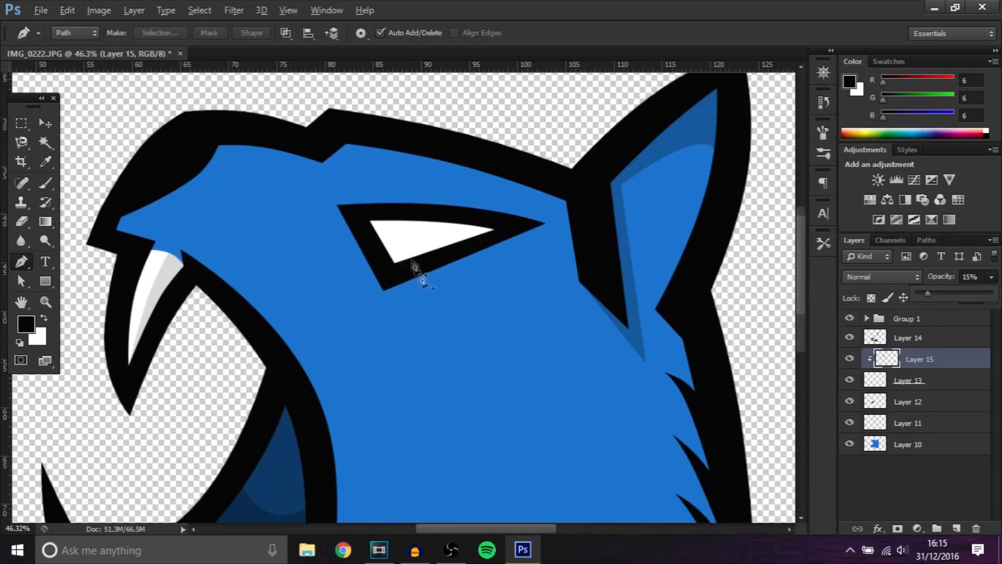
pyautogui.click(955, 529)
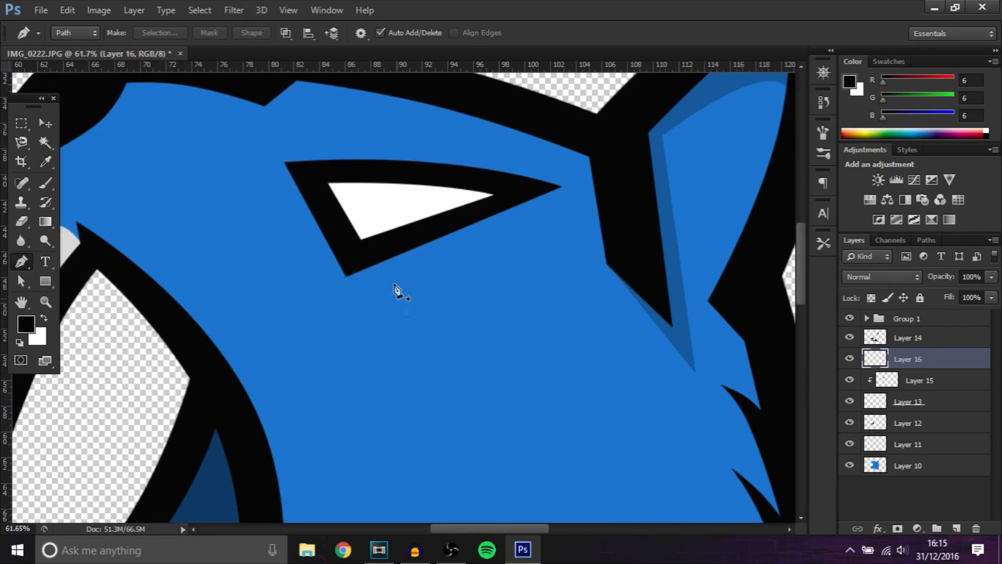
pyautogui.scroll(1, 228, 176)
pyautogui.scroll(9, 235, 175)
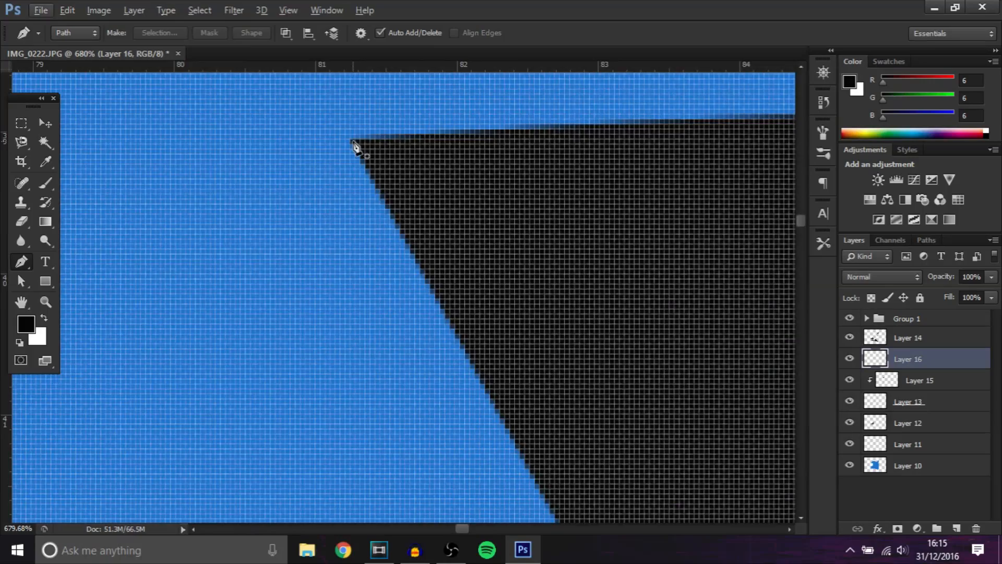
pyautogui.click(355, 142)
pyautogui.scroll(-4, 499, 283)
pyautogui.scroll(-3, 499, 287)
pyautogui.scroll(7, 687, 201)
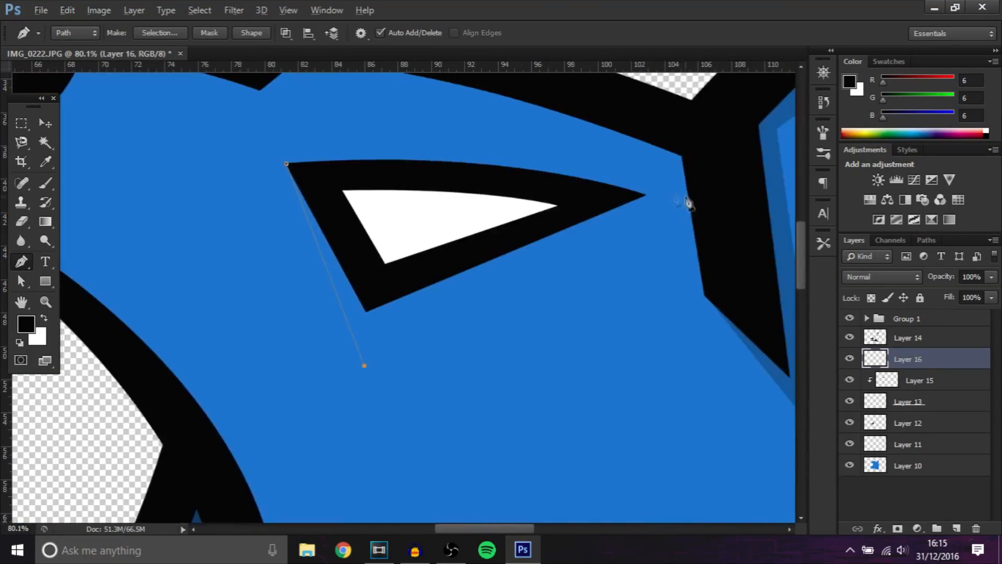
pyautogui.scroll(-9, 323, 354)
pyautogui.scroll(3, 564, 355)
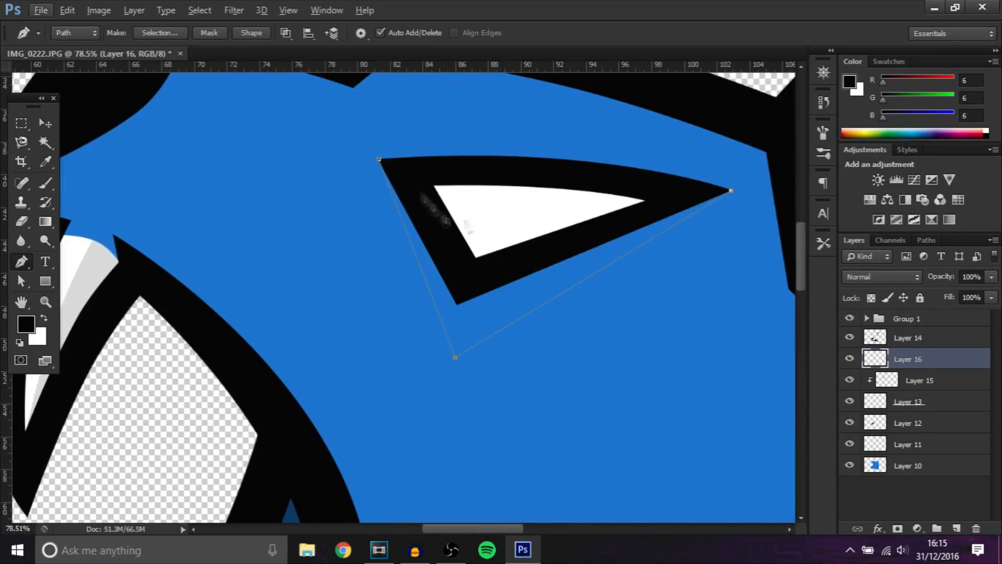
# - Close the eye shadow path through the black outline around the white of the eye and fill it with black
pyautogui.click(655, 206)
pyautogui.click(477, 273)
pyautogui.click(379, 160)
pyautogui.rightClick(497, 198)
pyautogui.click(525, 273)
pyautogui.press('Return')
pyautogui.press('Return')
# - Lower the opacity of the eye shadow on Layer 16 to 14%
pyautogui.click(991, 277)
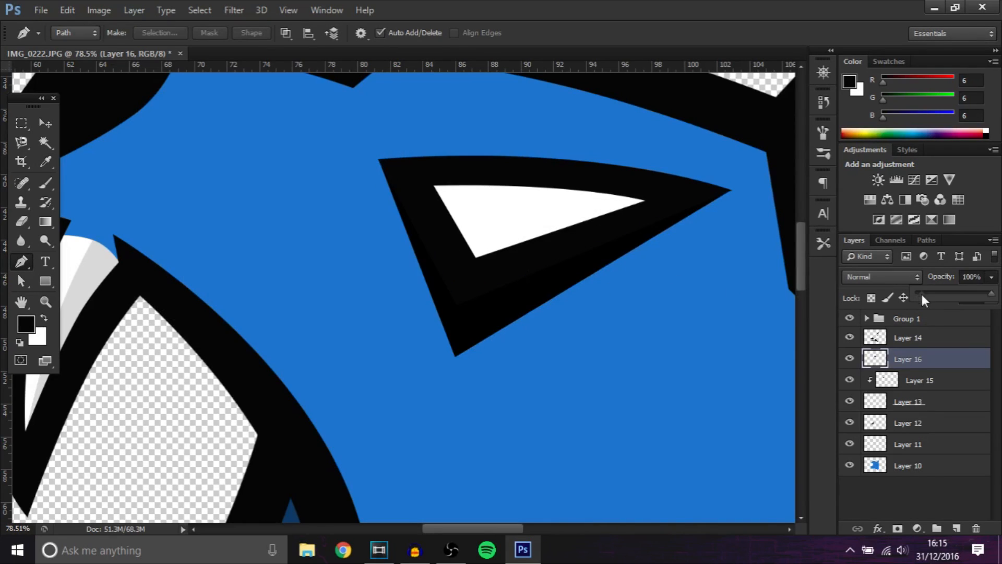
pyautogui.click(927, 295)
pyautogui.moveTo(934, 296); pyautogui.dragTo(927, 296)
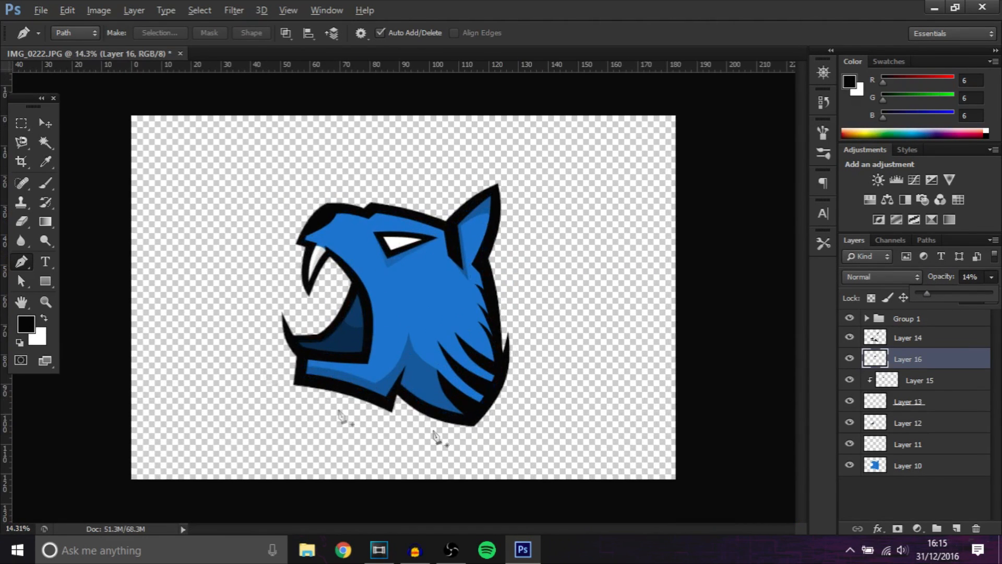
pyautogui.press('alt')
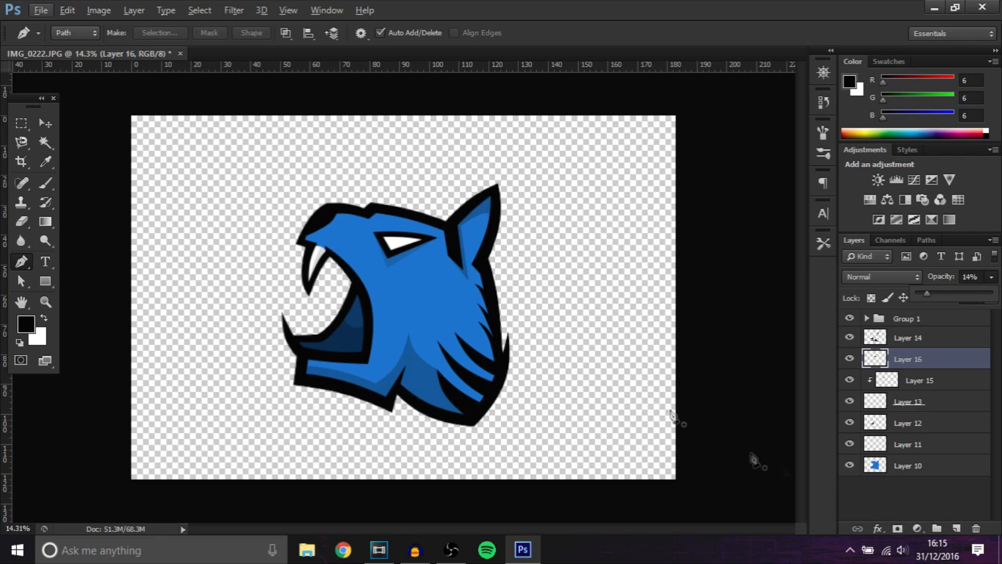
# - Add a layer above Layer 16, make white the foreground colour and start a highlight path at the blue snout's front corner
pyautogui.click(956, 528)
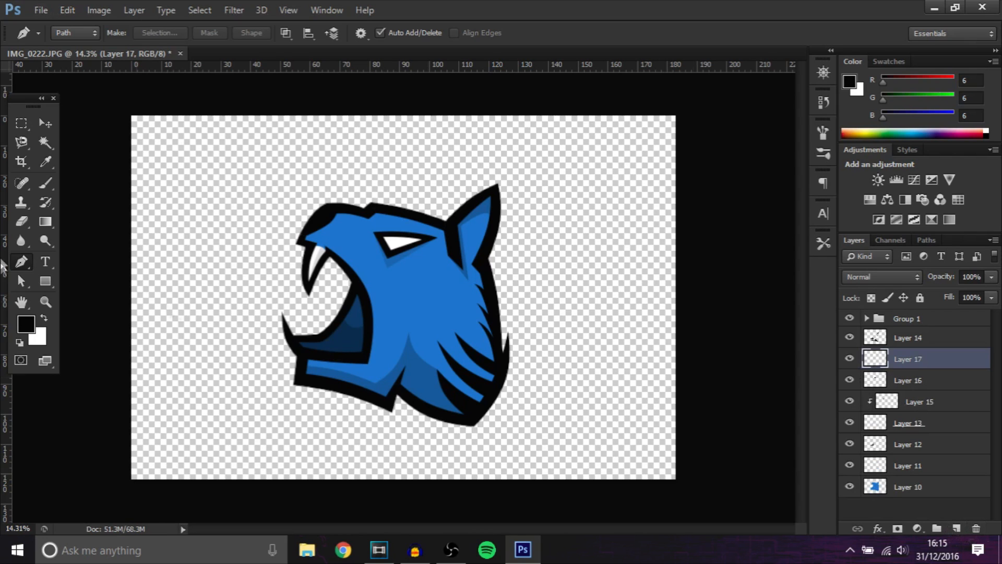
pyautogui.click(43, 318)
pyautogui.scroll(3, 318, 209)
pyautogui.scroll(3, 323, 203)
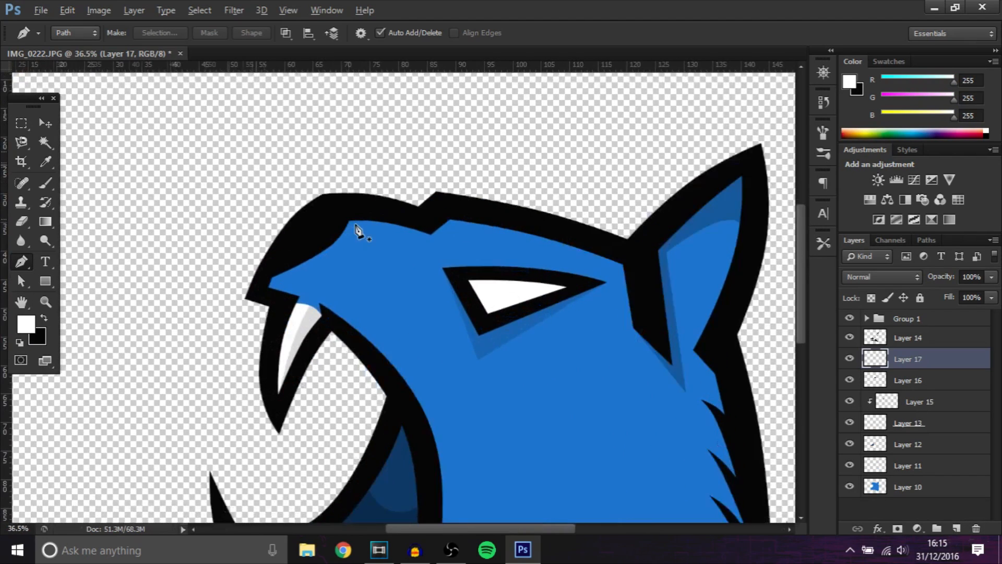
pyautogui.scroll(2, 441, 228)
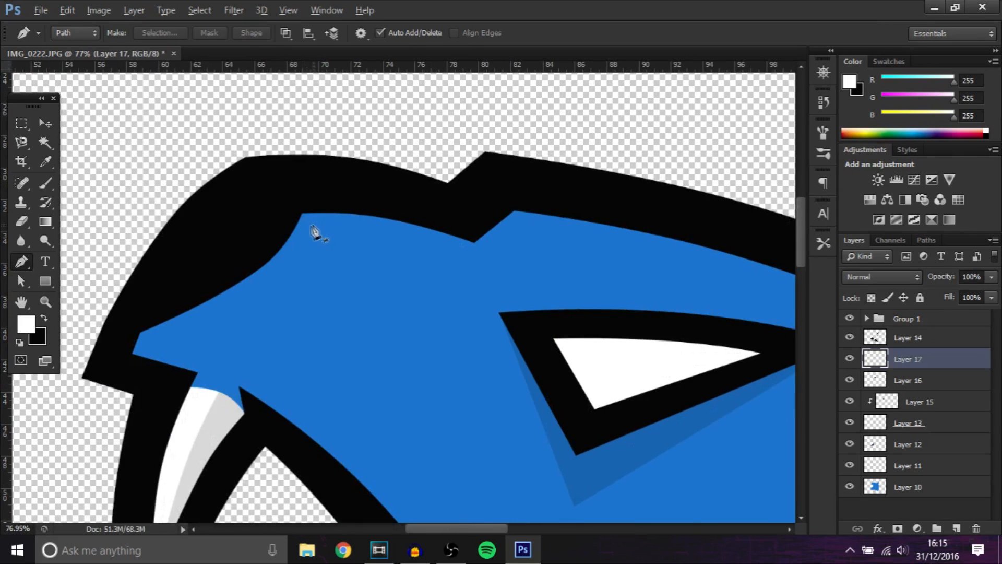
pyautogui.scroll(1, 292, 251)
pyautogui.click(83, 367)
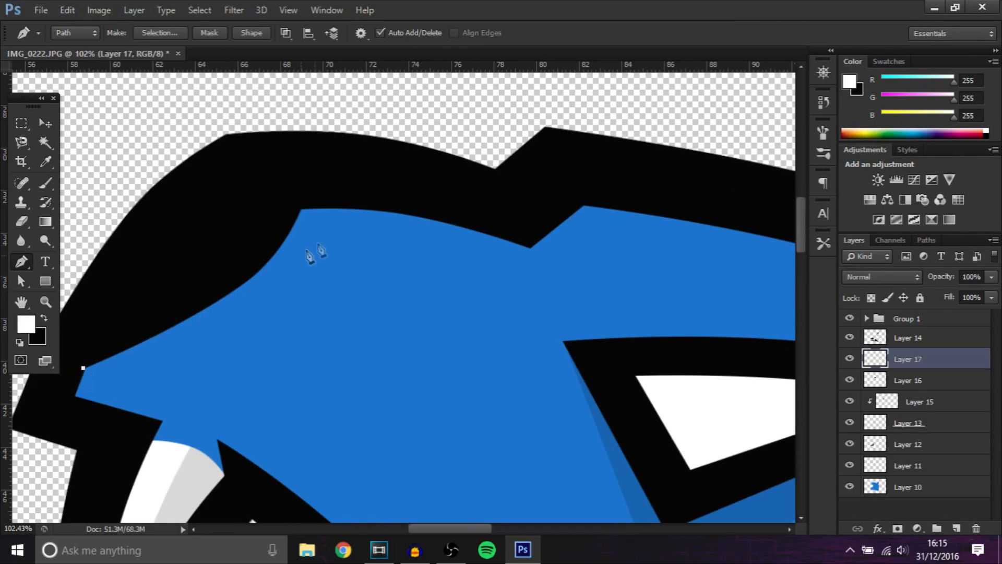
# - Run the highlight path over the snout to just below the notch before the brow, bending it along the blue edge
pyautogui.click(310, 227)
pyautogui.click(218, 284)
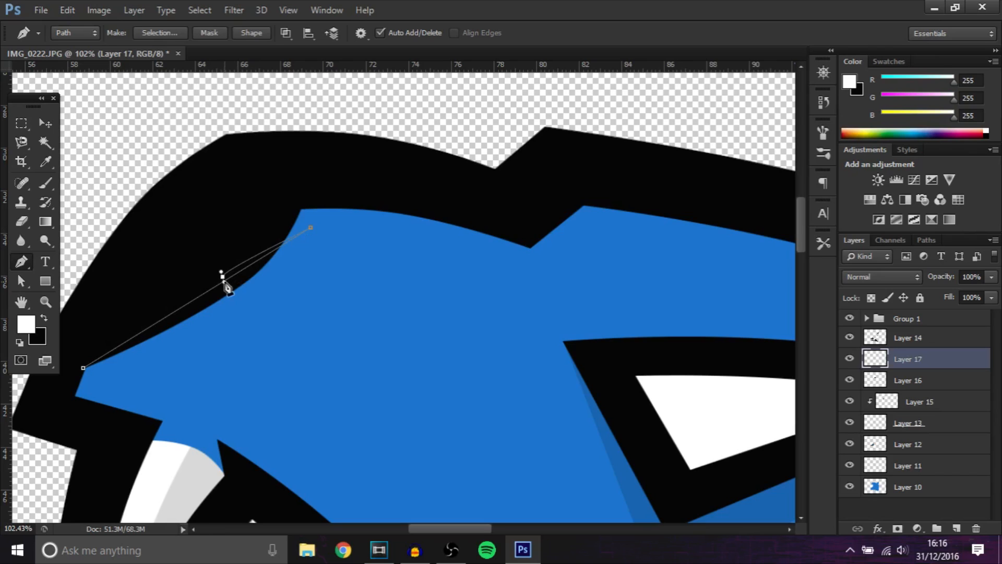
pyautogui.moveTo(219, 286); pyautogui.dragTo(236, 298)
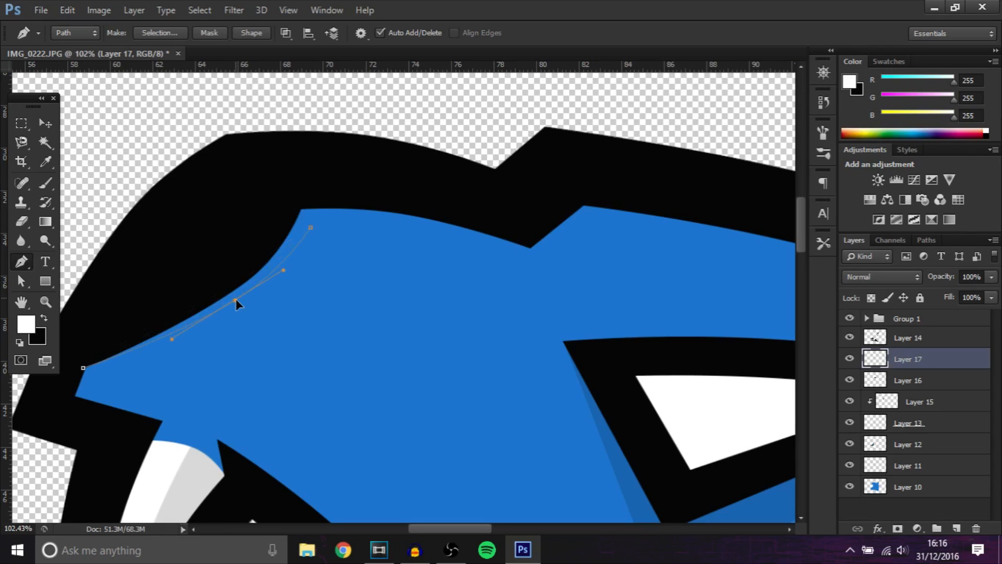
pyautogui.click(530, 264)
pyautogui.moveTo(400, 241); pyautogui.dragTo(408, 230)
# - Continue the highlight path along the forehead towards the ear, then close it back through the black outline at the snout's front corner
pyautogui.moveTo(470, 528); pyautogui.dragTo(521, 529)
pyautogui.click(584, 331)
pyautogui.moveTo(306, 266); pyautogui.dragTo(307, 258)
pyautogui.click(472, 235)
pyautogui.scroll(-4, 447, 251)
pyautogui.click(276, 215)
pyautogui.click(239, 235)
pyautogui.click(138, 217)
pyautogui.scroll(-5, 118, 254)
pyautogui.click(72, 287)
# - Fill the highlight path with white on Layer 17 and clear the path
pyautogui.rightClick(181, 230)
pyautogui.click(248, 269)
pyautogui.hotkey('shift', 'Tab')
pyautogui.hotkey('shift', 'Tab')
pyautogui.press('w')
pyautogui.press('Return')
pyautogui.press('Return')
pyautogui.scroll(-5, 184, 432)
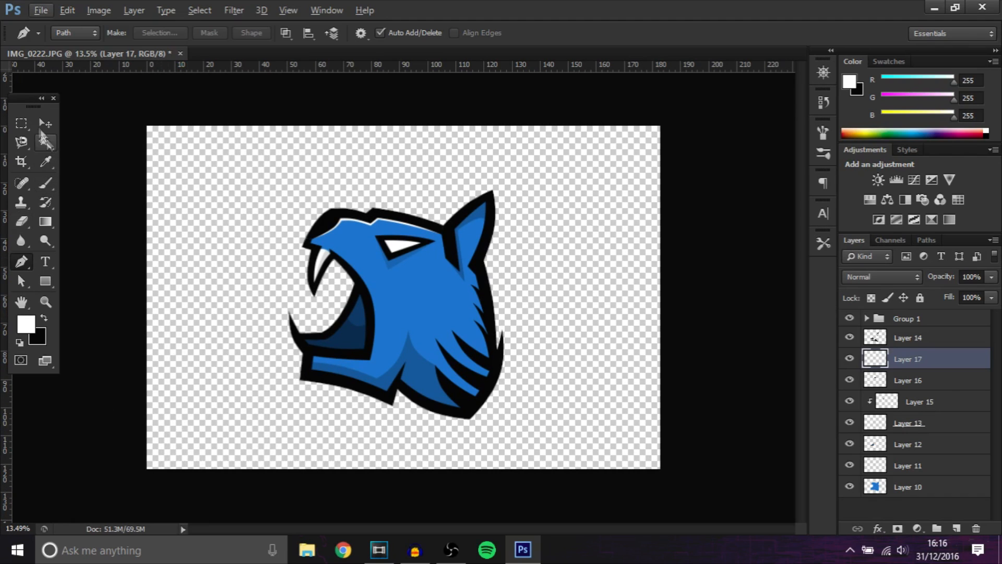
# - Add a Hue/Saturation adjustment layer above Group 1 and set its Hue to -180
pyautogui.click(46, 123)
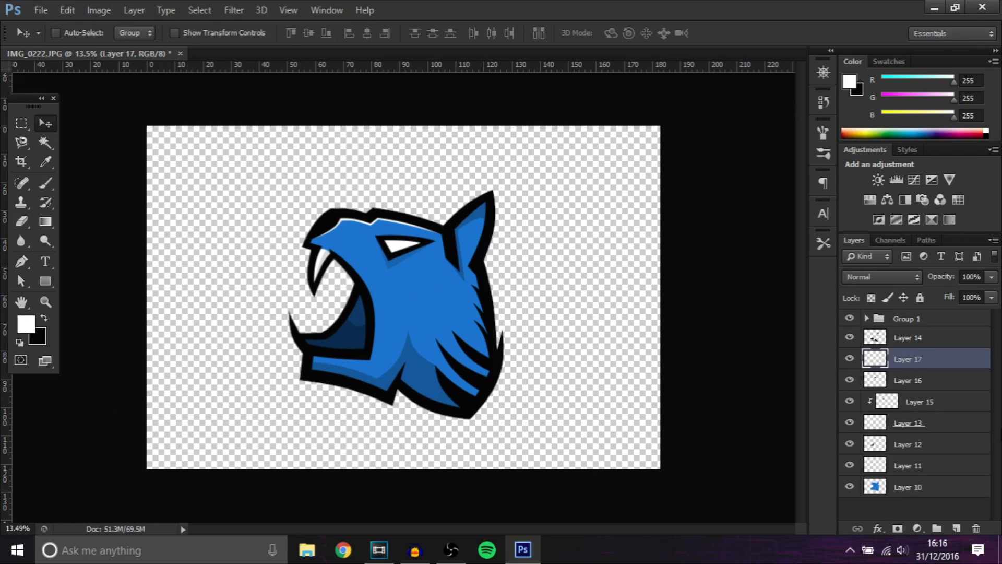
pyautogui.click(870, 200)
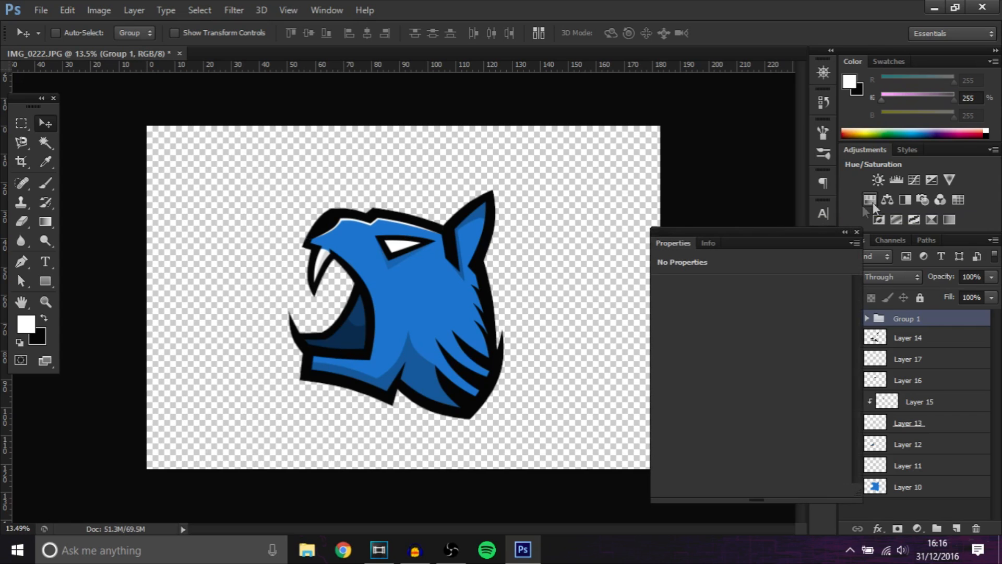
pyautogui.moveTo(754, 343); pyautogui.dragTo(658, 309)
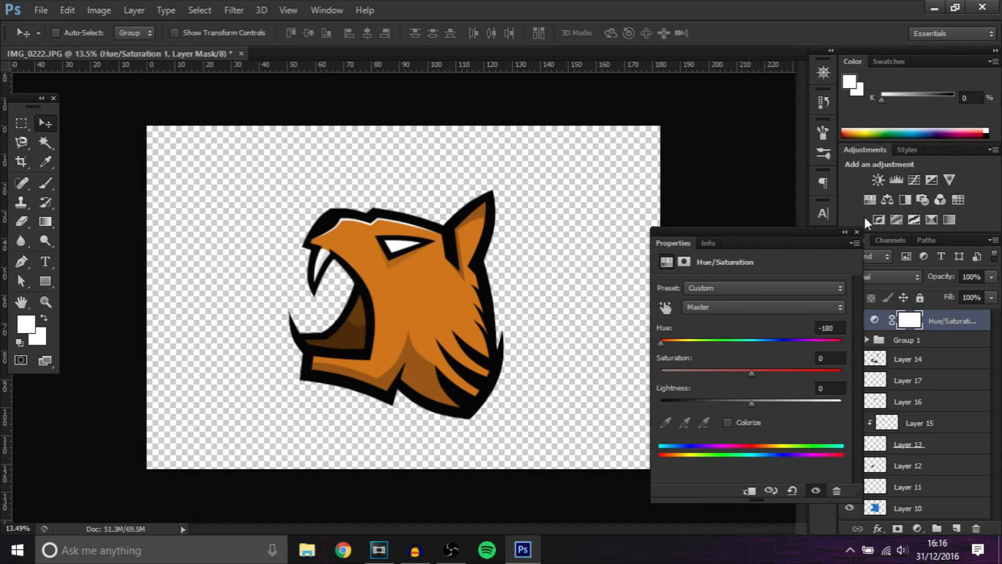
pyautogui.click(856, 232)
# - Group everything from Group 1 down to Layer 10 beneath the Hue/Saturation layer
pyautogui.click(939, 341)
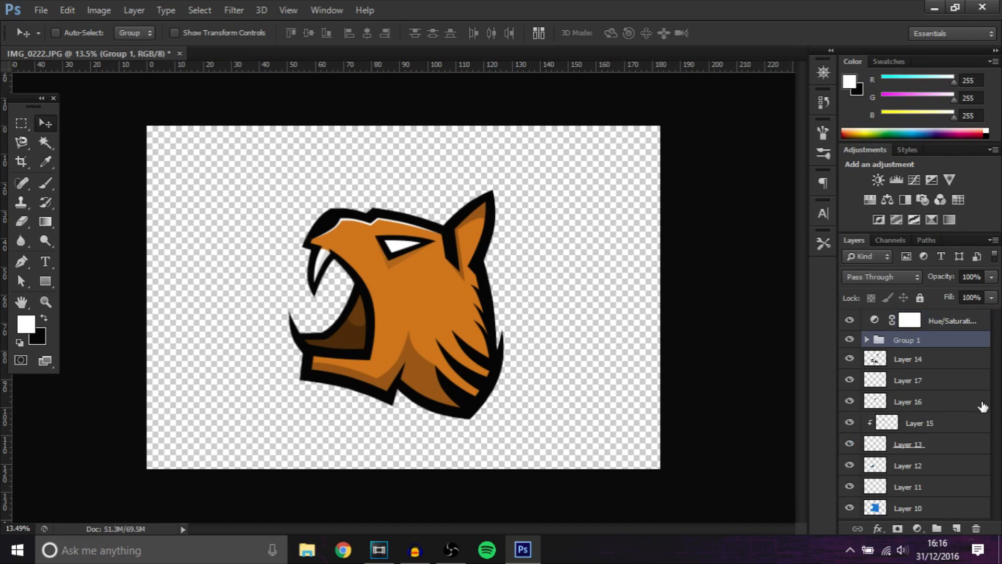
pyautogui.keyDown('shift'); pyautogui.click(940, 509); pyautogui.keyUp('shift')
pyautogui.hotkey('ctrl', 'g')
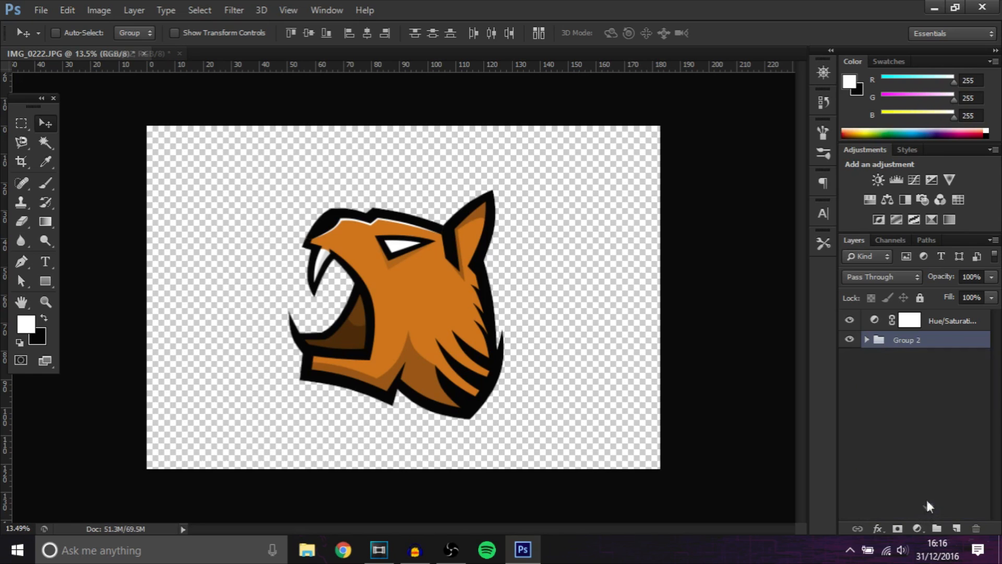
# - Flip the grouped head horizontally and rotate it clockwise so the snout tilts downward
pyautogui.hotkey('ctrl', 't')
pyautogui.rightClick(500, 306)
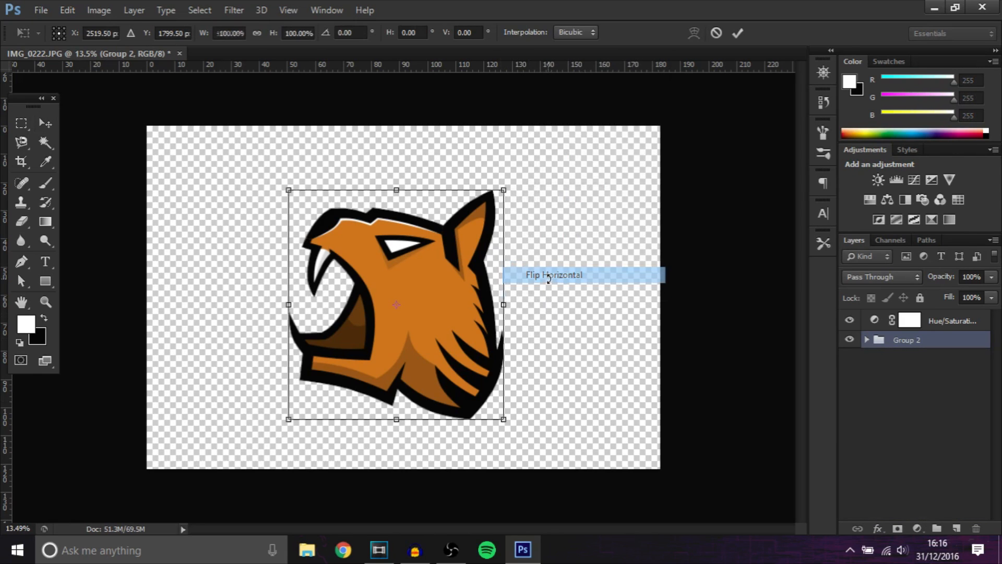
pyautogui.click(539, 275)
pyautogui.moveTo(540, 282); pyautogui.dragTo(488, 303)
pyautogui.press('Return')
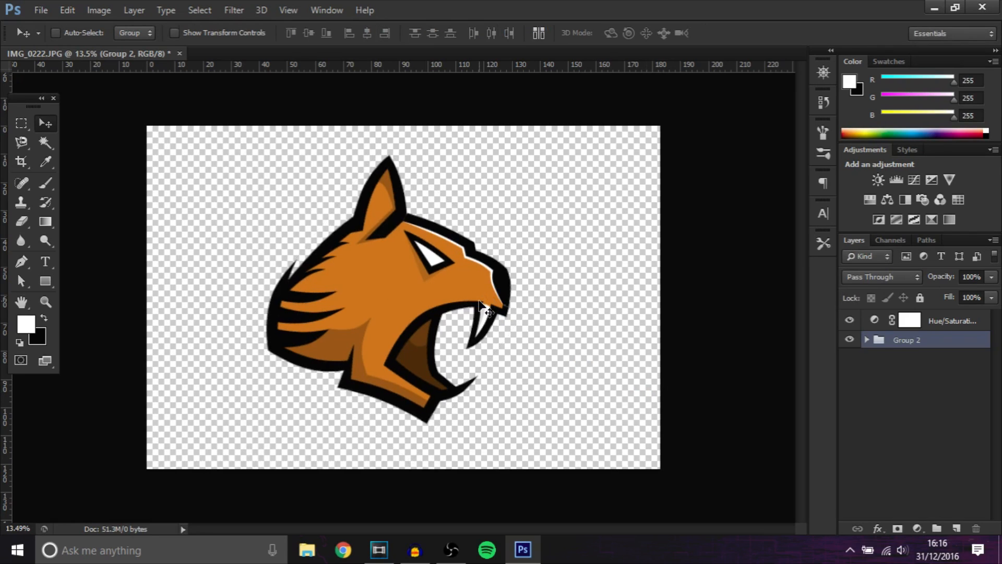